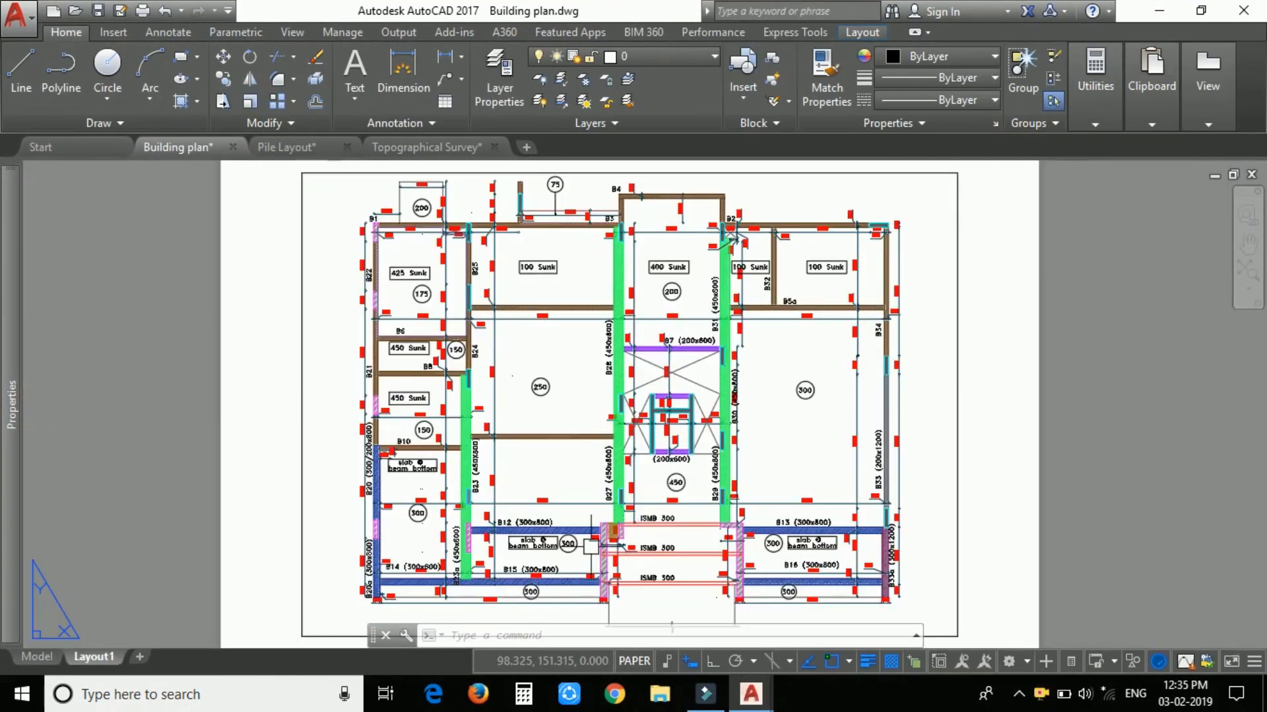
# Switch the building plan drawing from the Layout1 sheet to model space
pyautogui.scroll(6, 534, 535)
pyautogui.scroll(-2, 432, 488)
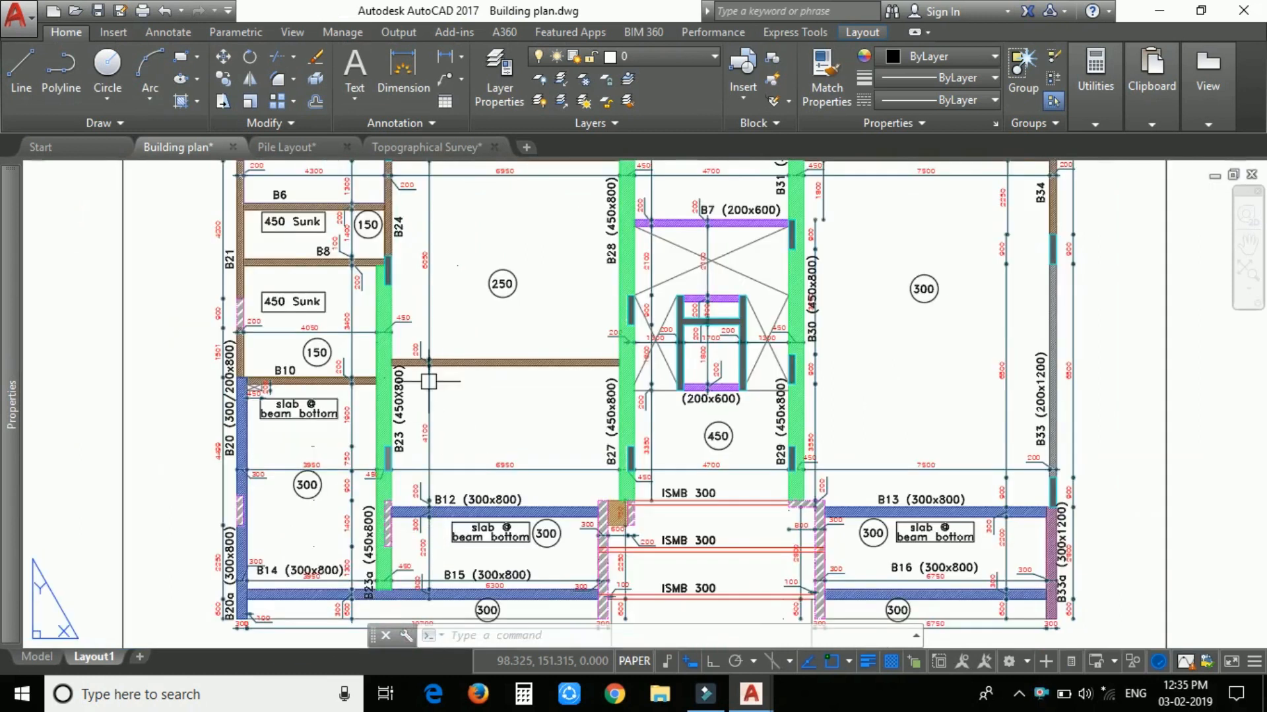
pyautogui.moveTo(429, 381); pyautogui.dragTo(453, 550, button='middle')
pyautogui.scroll(4, 460, 233)
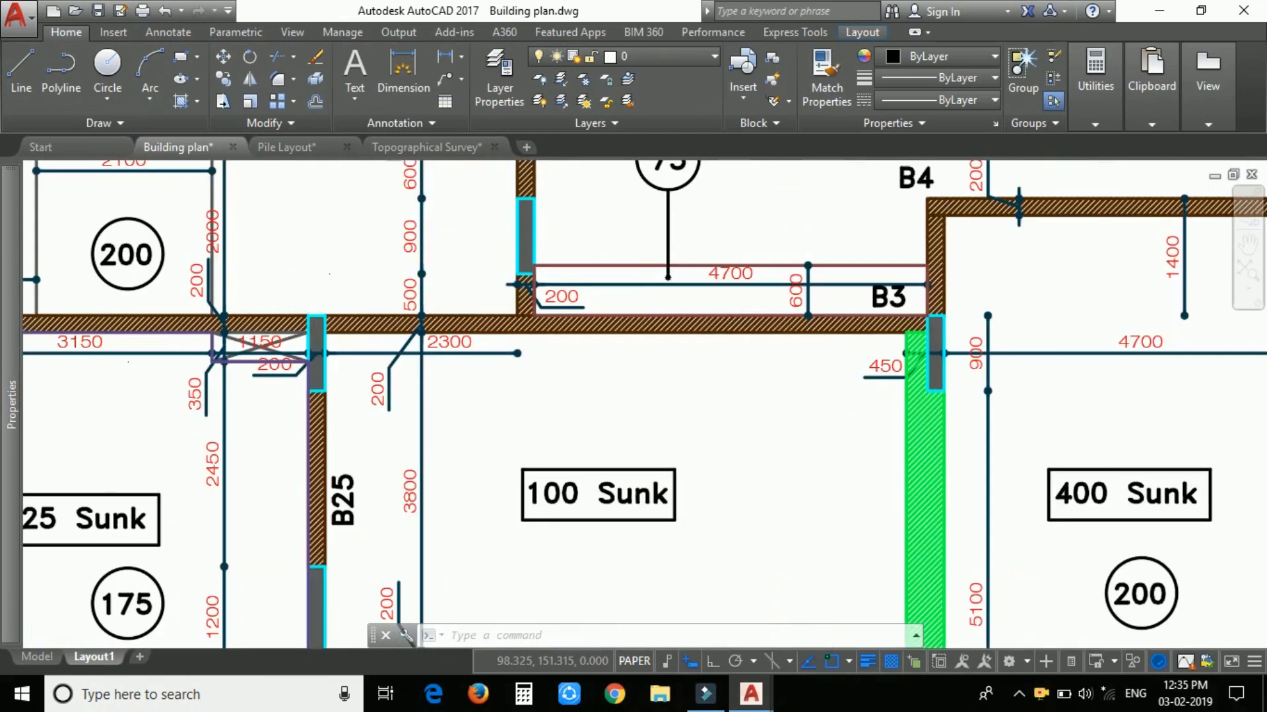
pyautogui.scroll(-4, 474, 291)
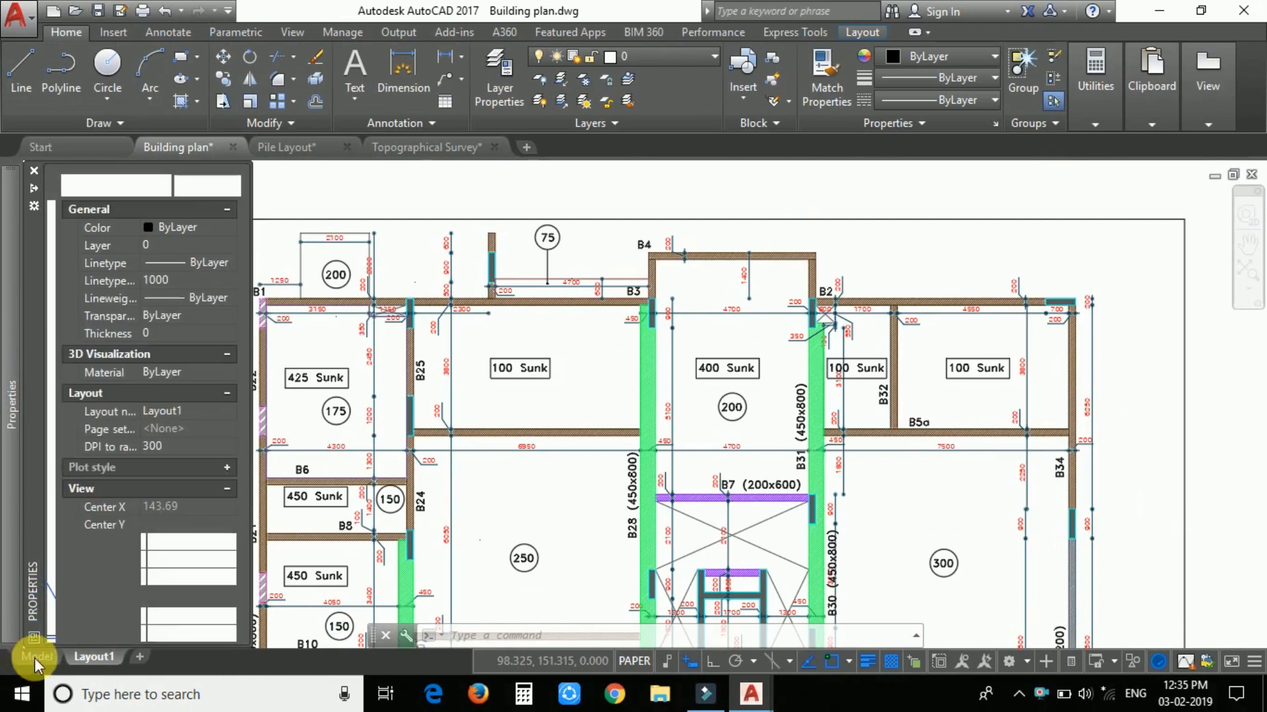
pyautogui.click(29, 653)
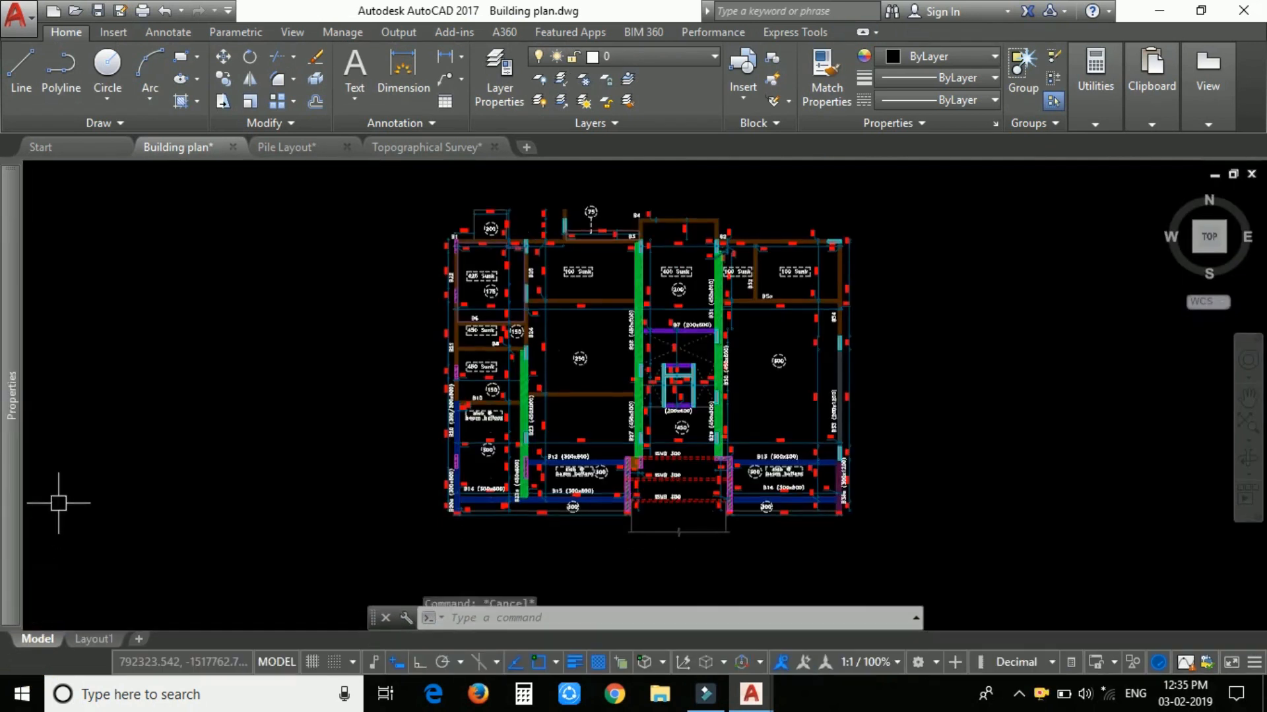
# Examine the building plan in model space, including the outer wall corners labelled B1 and B2
pyautogui.scroll(5, 652, 248)
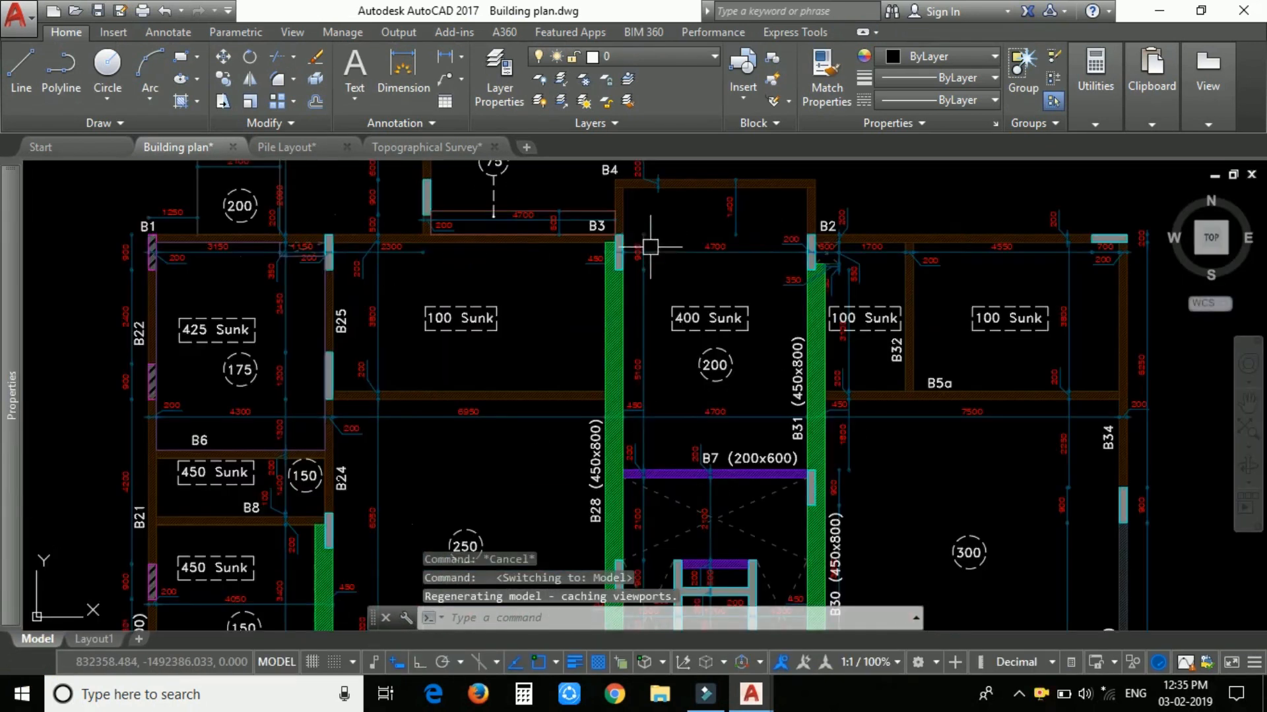
pyautogui.scroll(-3, 640, 366)
pyautogui.scroll(-5, 719, 343)
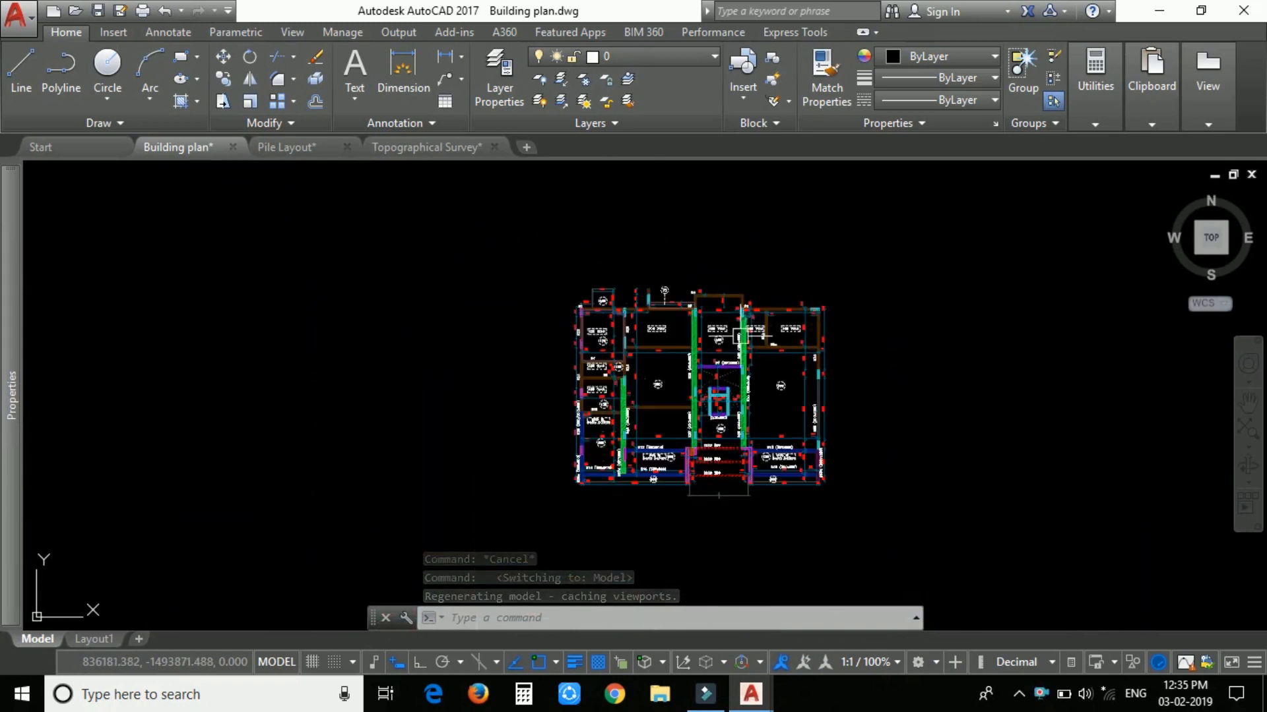
pyautogui.scroll(3, 732, 335)
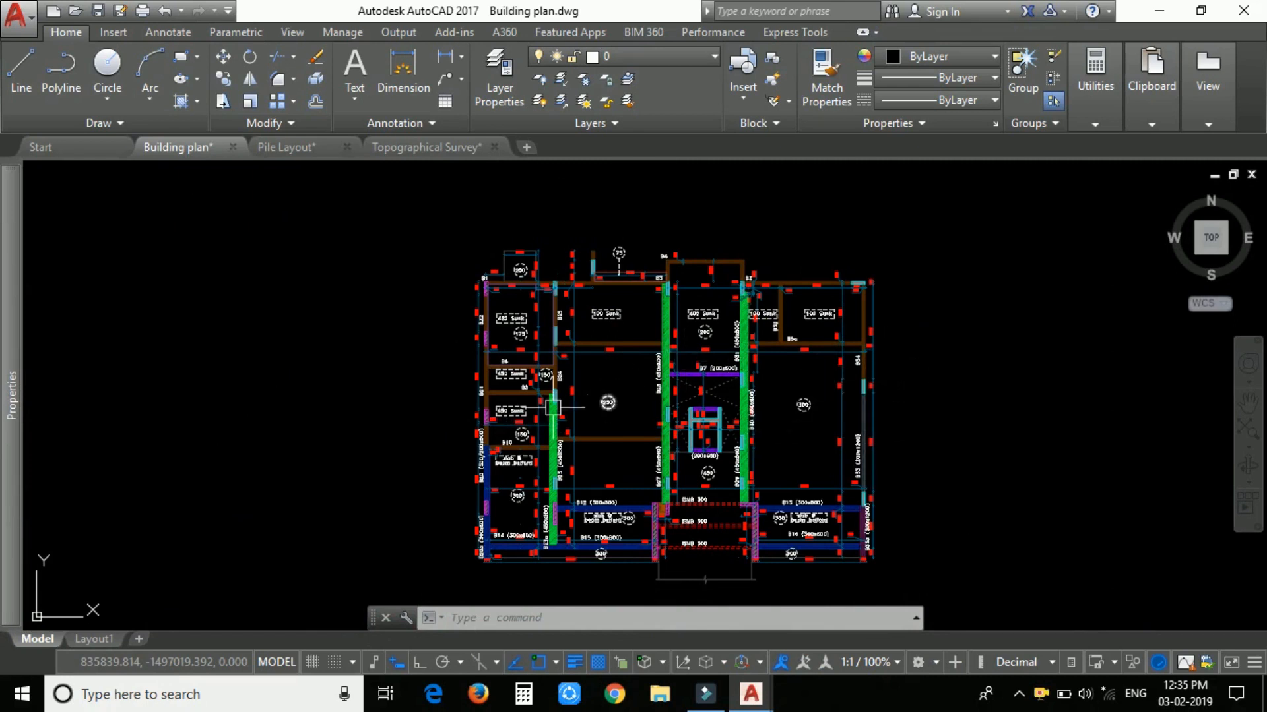
pyautogui.scroll(2, 561, 521)
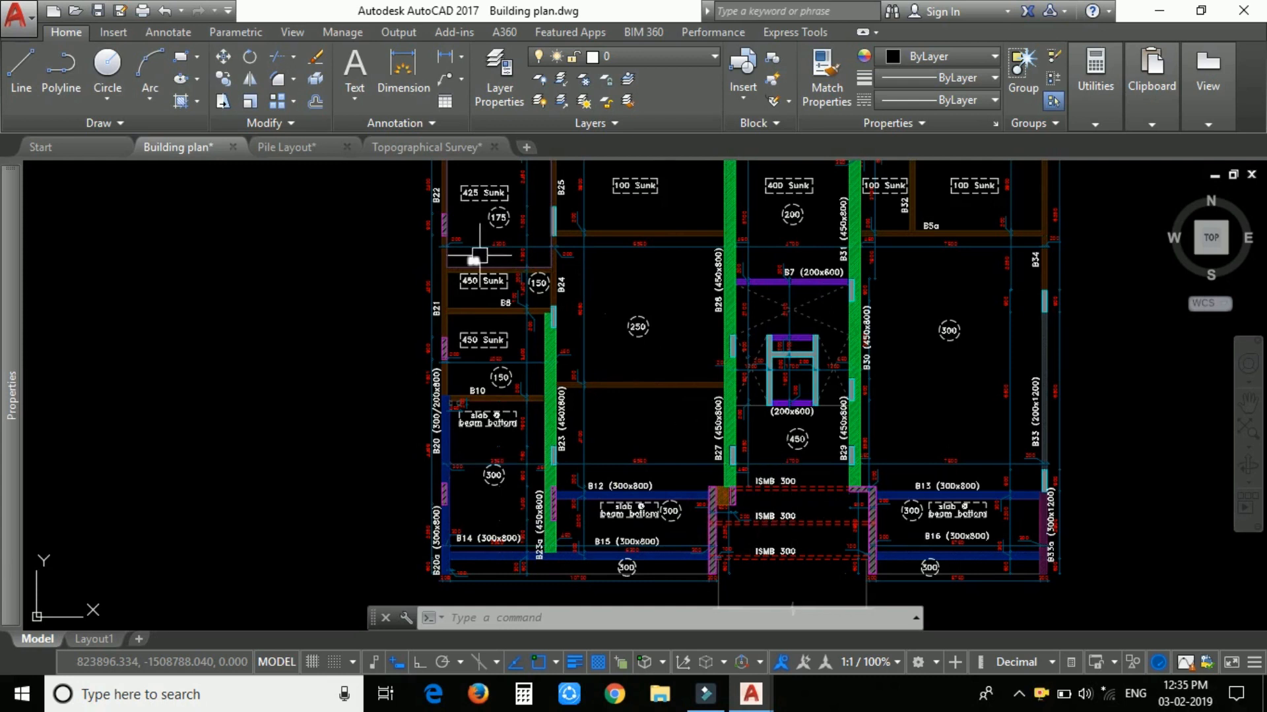
pyautogui.scroll(-6, 515, 343)
pyautogui.scroll(-2, 526, 282)
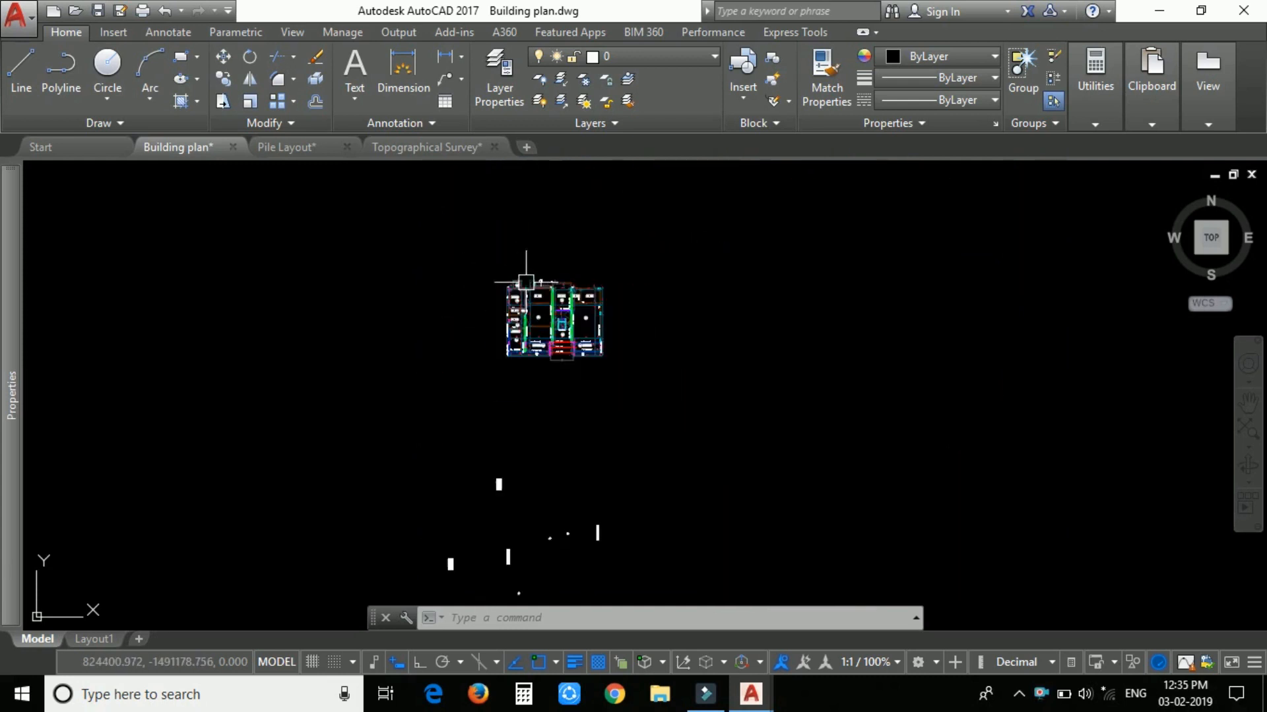
pyautogui.scroll(10, 517, 296)
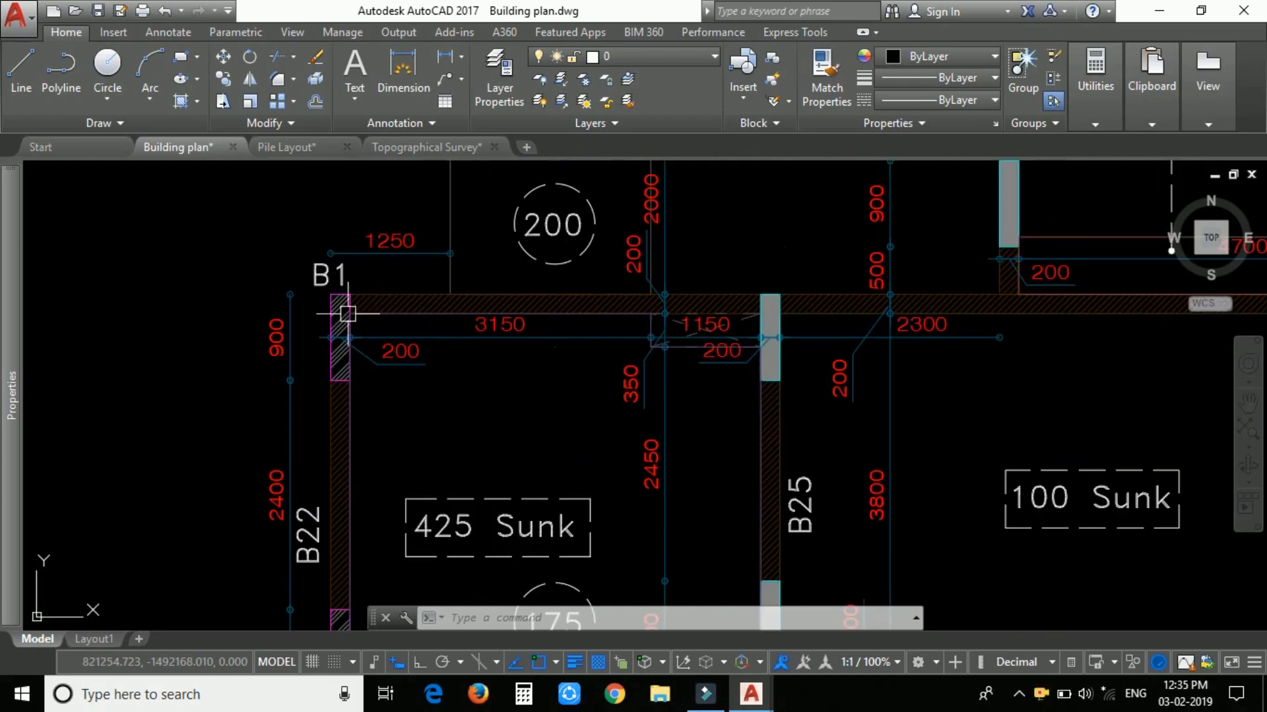
pyautogui.scroll(2, 348, 314)
pyautogui.scroll(-4, 608, 270)
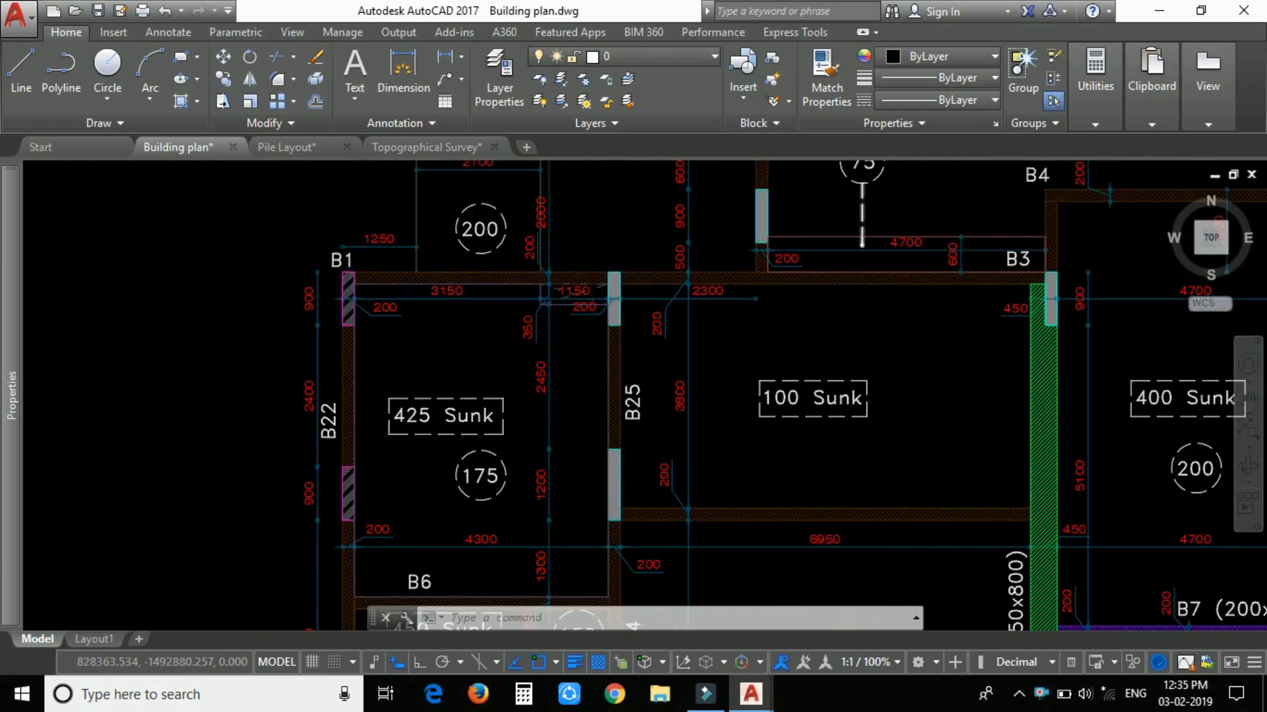
pyautogui.scroll(-2, 855, 287)
pyautogui.moveTo(899, 269); pyautogui.dragTo(541, 266, button='middle')
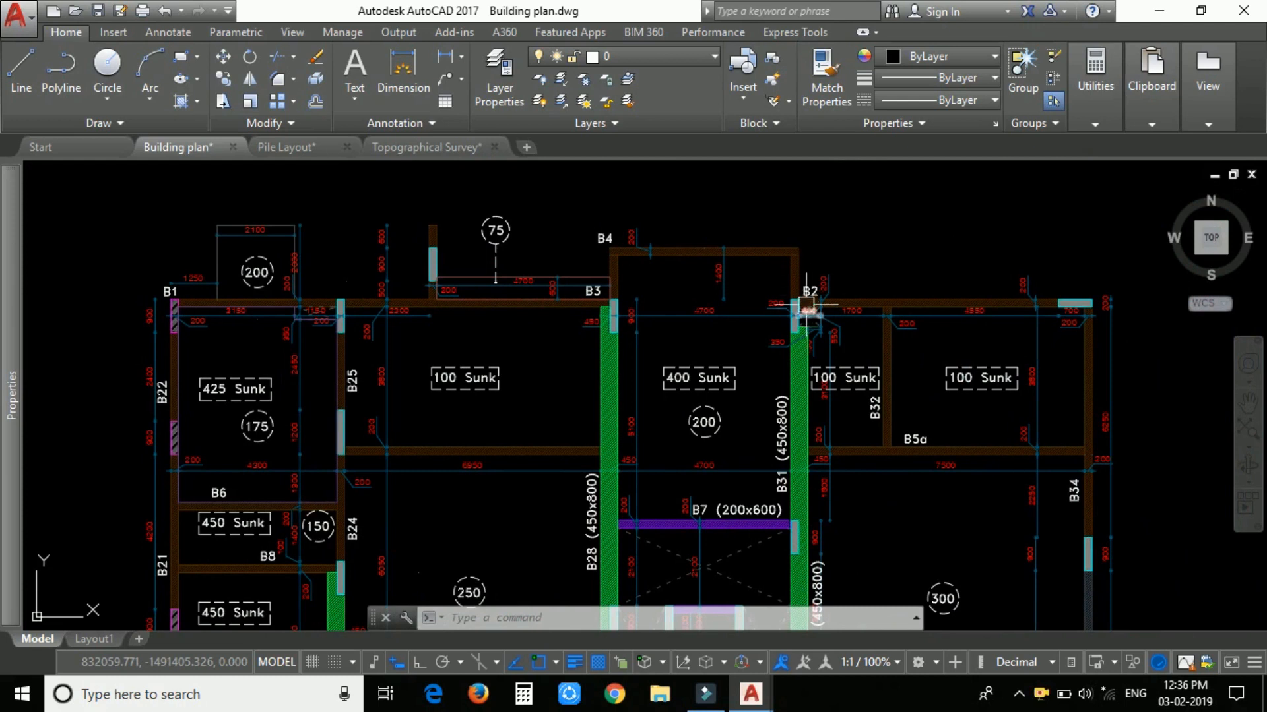
pyautogui.scroll(-2, 273, 254)
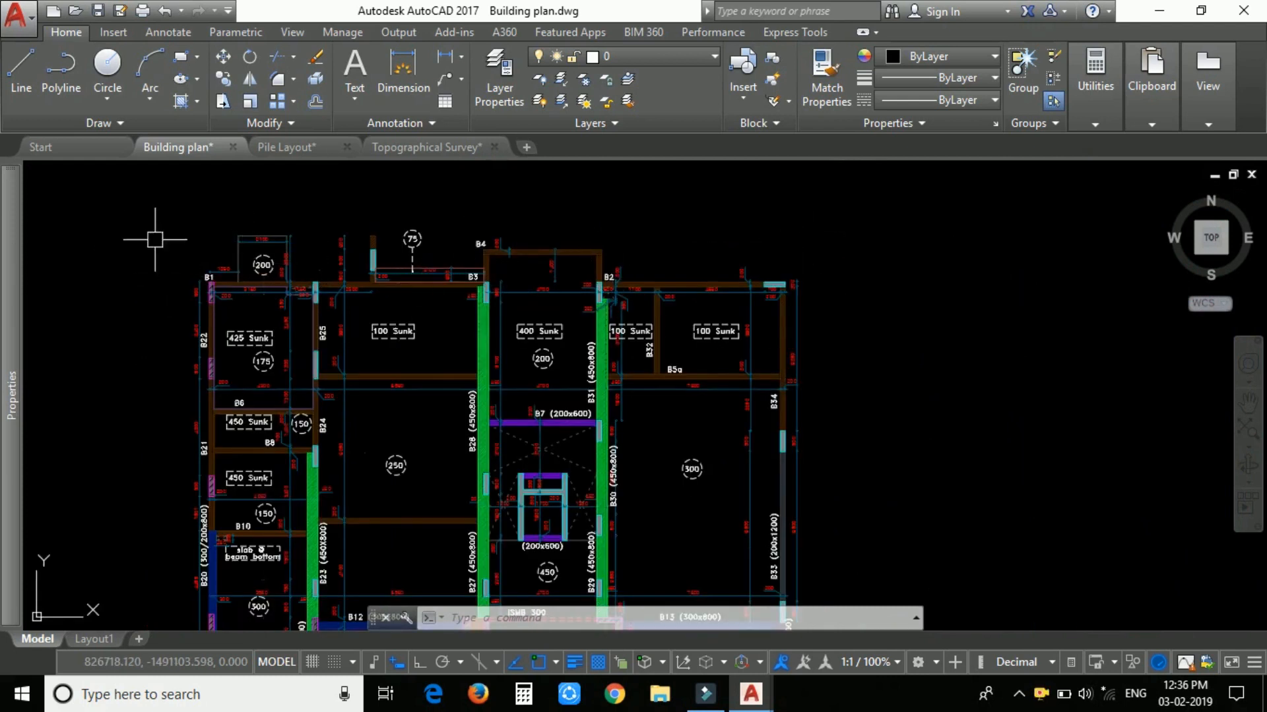
pyautogui.scroll(-2, 543, 257)
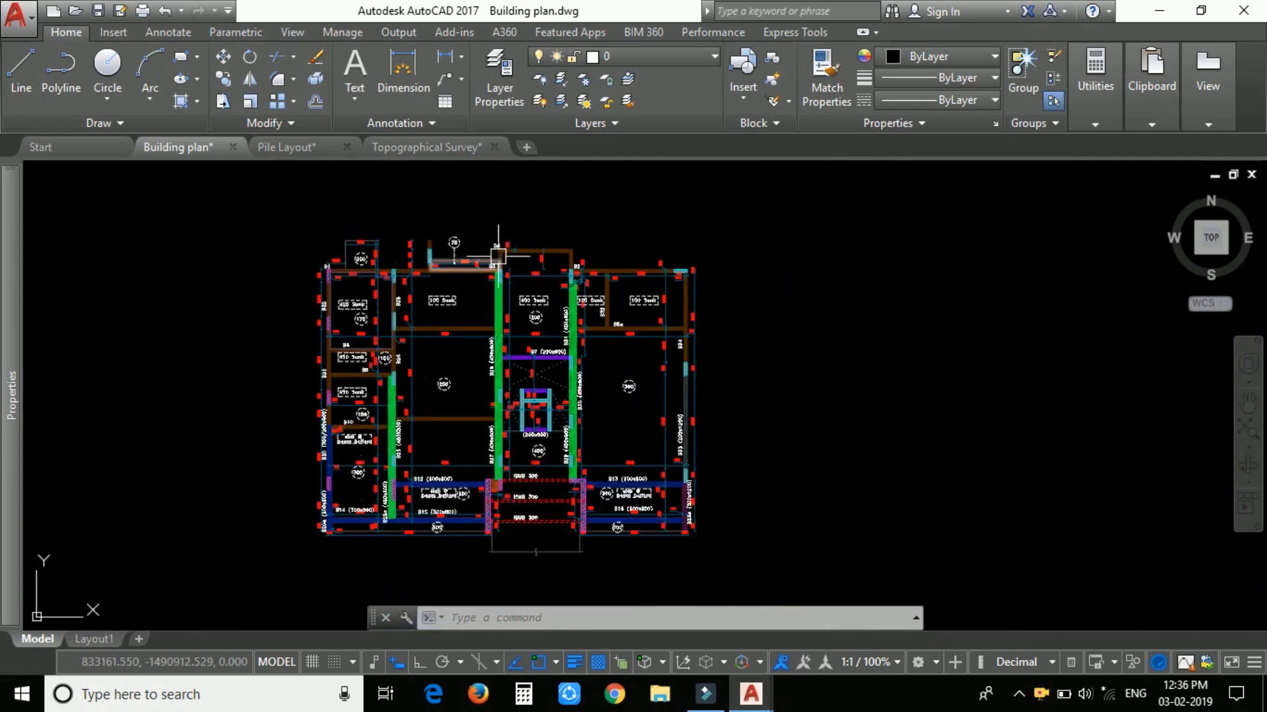
# Examine the survey points CP-1, CP-2, B1 and B2 located below the building plan
pyautogui.scroll(-4, 531, 267)
pyautogui.scroll(3, 670, 520)
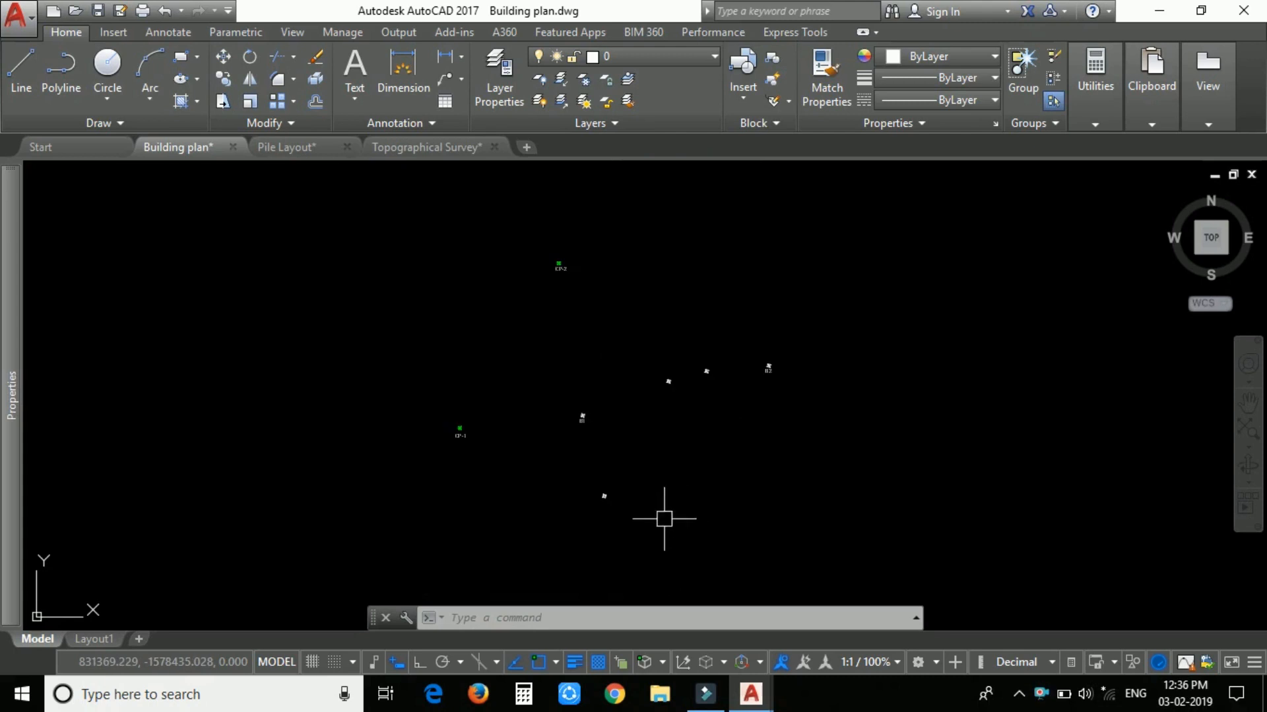
pyautogui.scroll(4, 597, 433)
pyautogui.scroll(2, 617, 455)
pyautogui.scroll(-2, 620, 481)
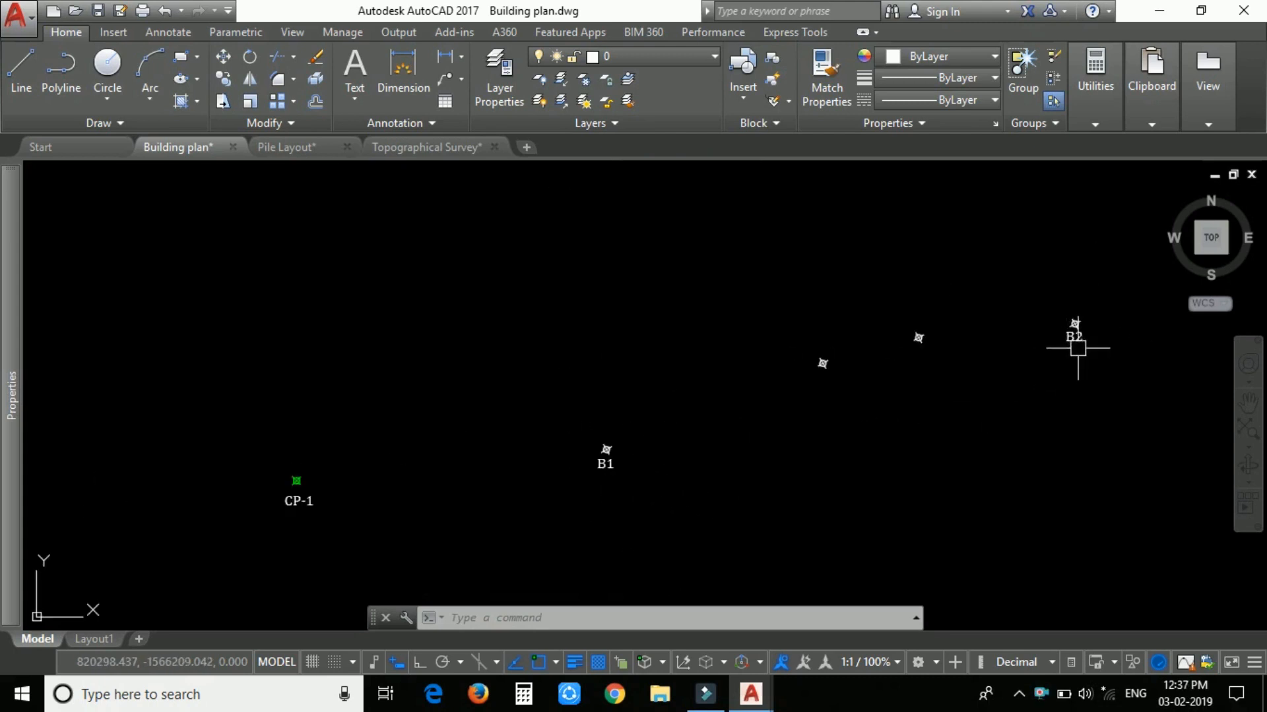
pyautogui.scroll(-2, 535, 485)
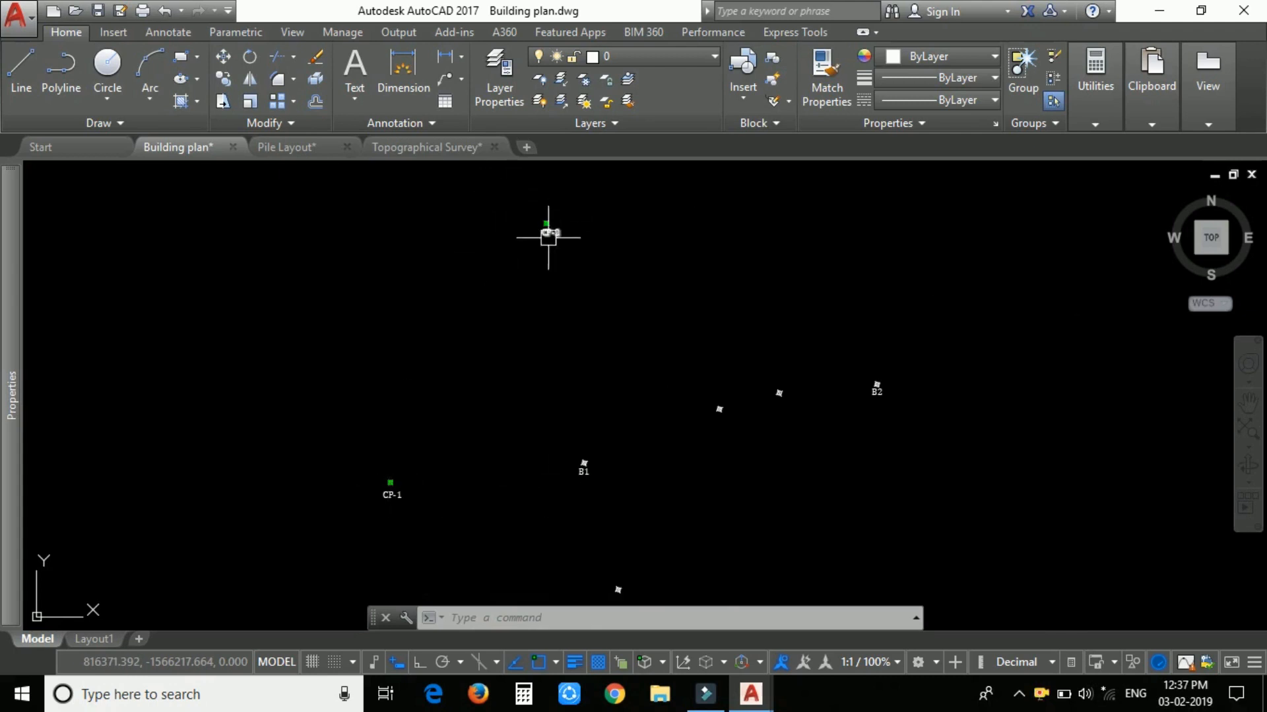
pyautogui.scroll(-2, 562, 402)
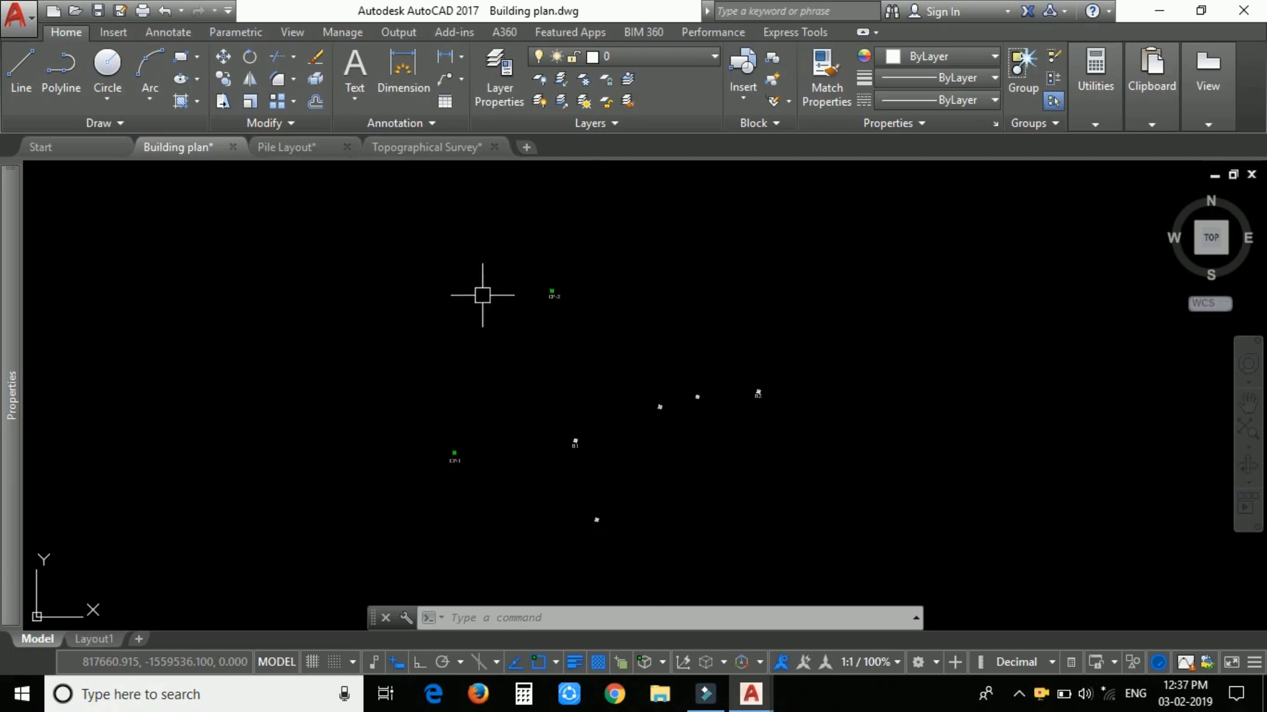
# Select the entire building plan, without the survey points, as the object for the Align command
pyautogui.scroll(-2, 540, 435)
pyautogui.scroll(4, 594, 254)
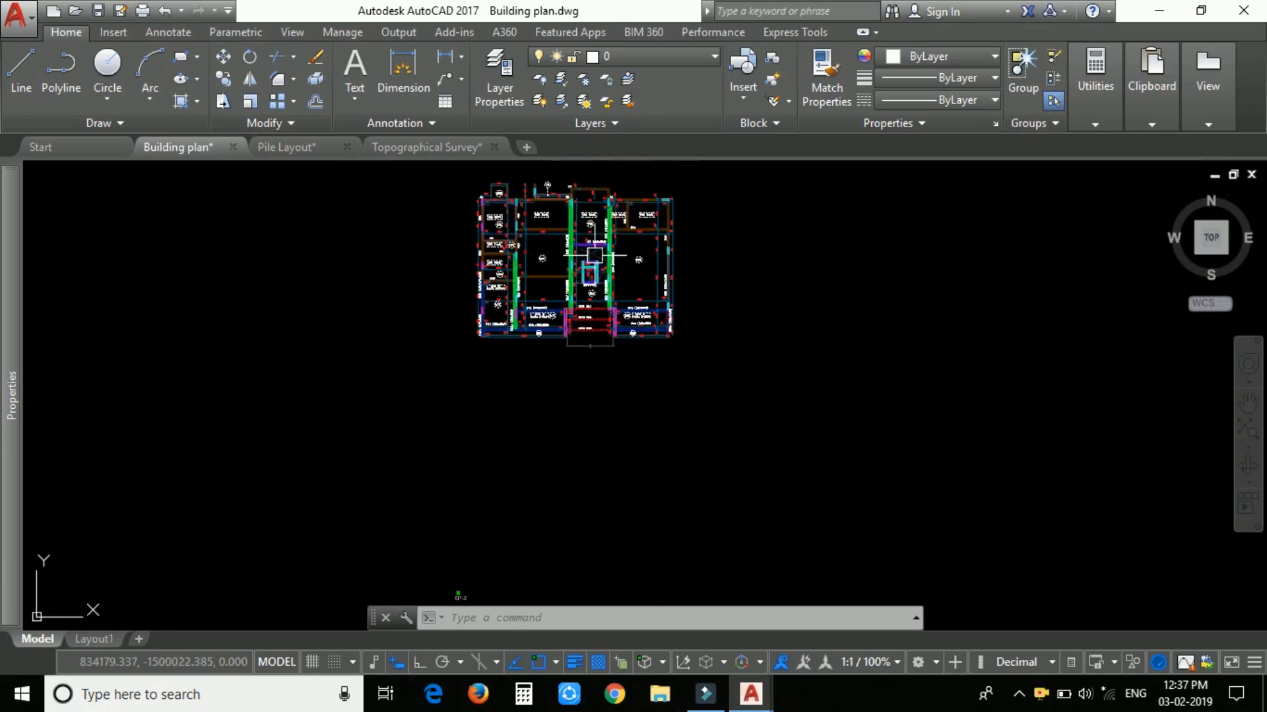
pyautogui.scroll(-2, 594, 270)
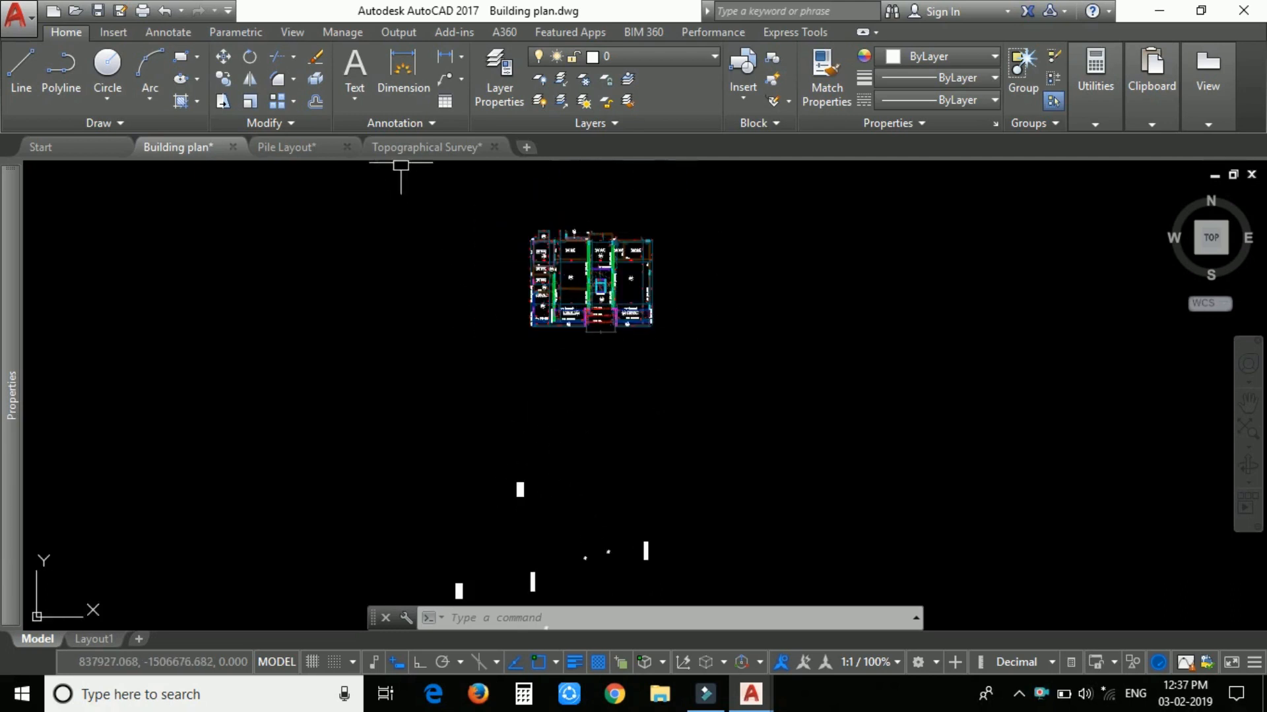
pyautogui.click(484, 196)
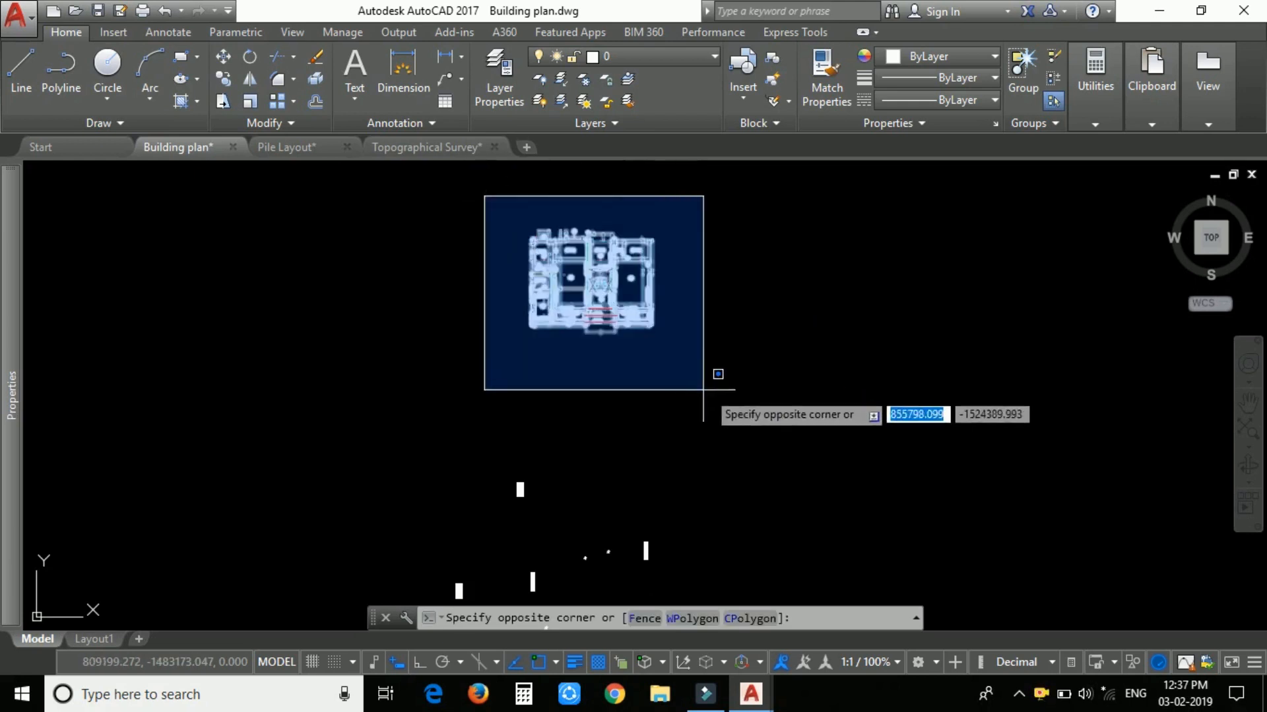
pyautogui.click(747, 385)
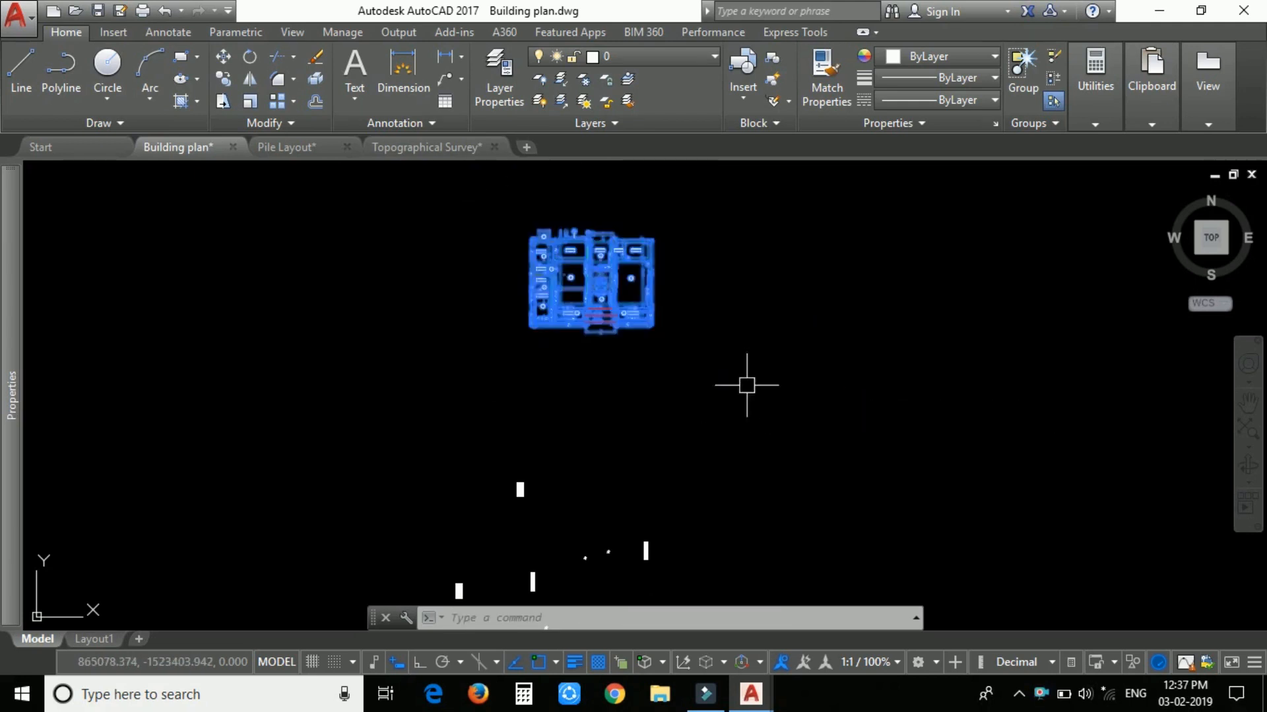
pyautogui.write('al')
pyautogui.press('Return')
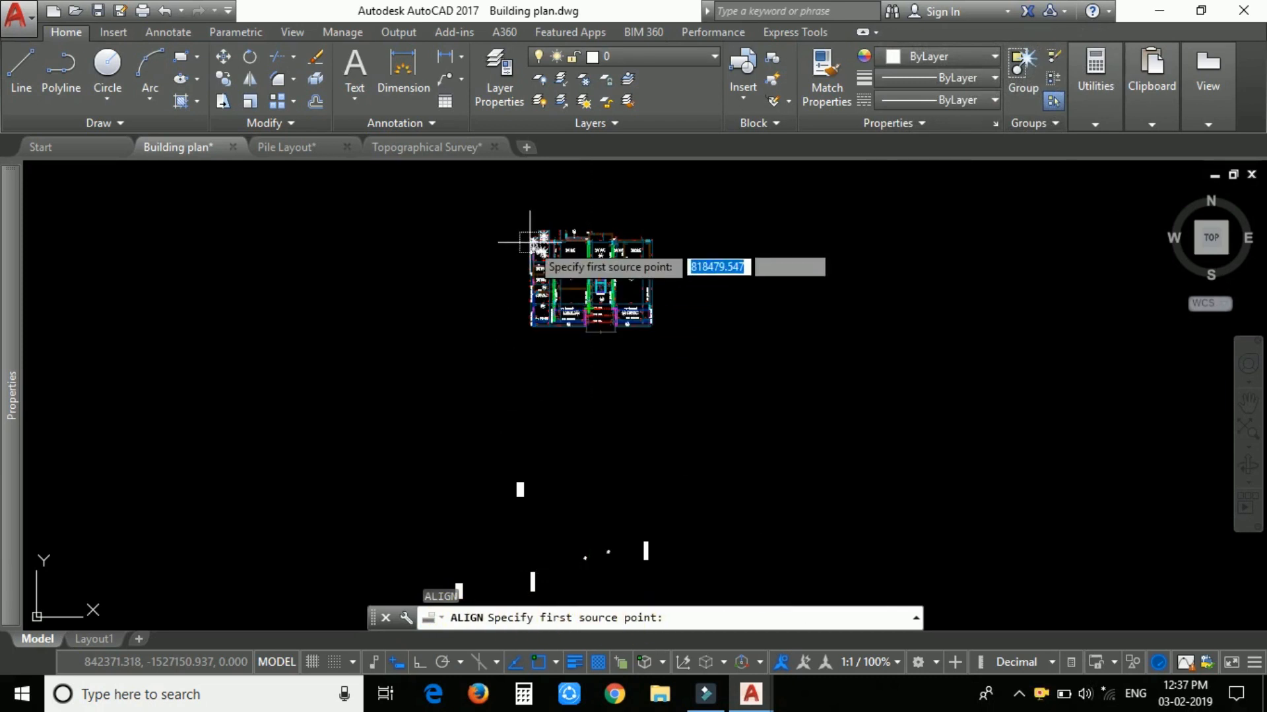
# Set the plan's outer wall corner at B1 as first source point and survey point B1 as its destination
pyautogui.scroll(5, 530, 242)
pyautogui.scroll(3, 302, 370)
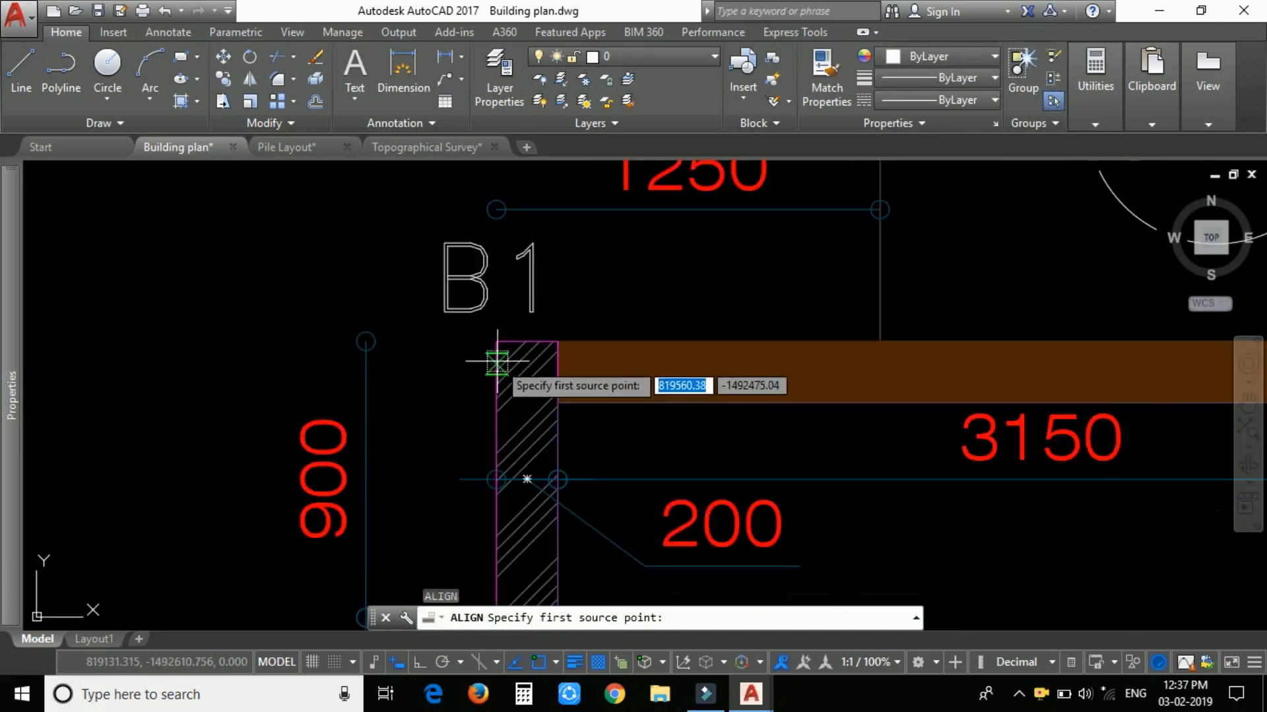
pyautogui.click(496, 341)
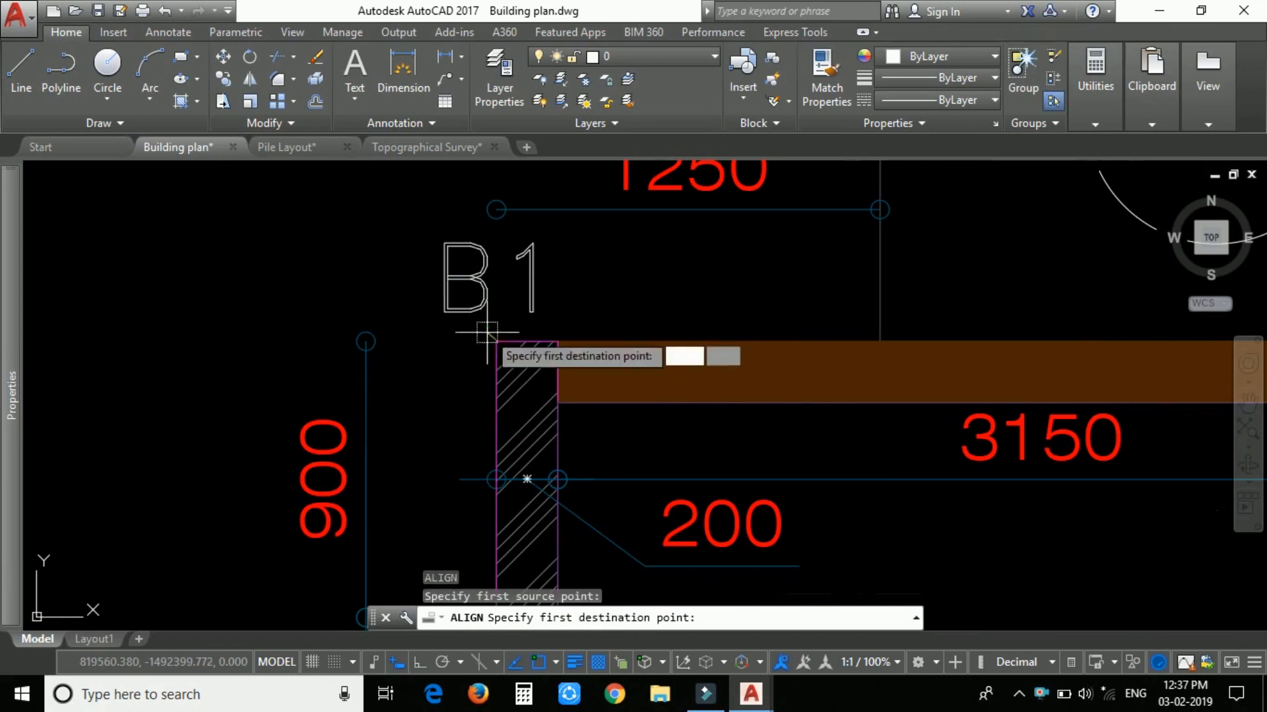
pyautogui.scroll(-8, 508, 263)
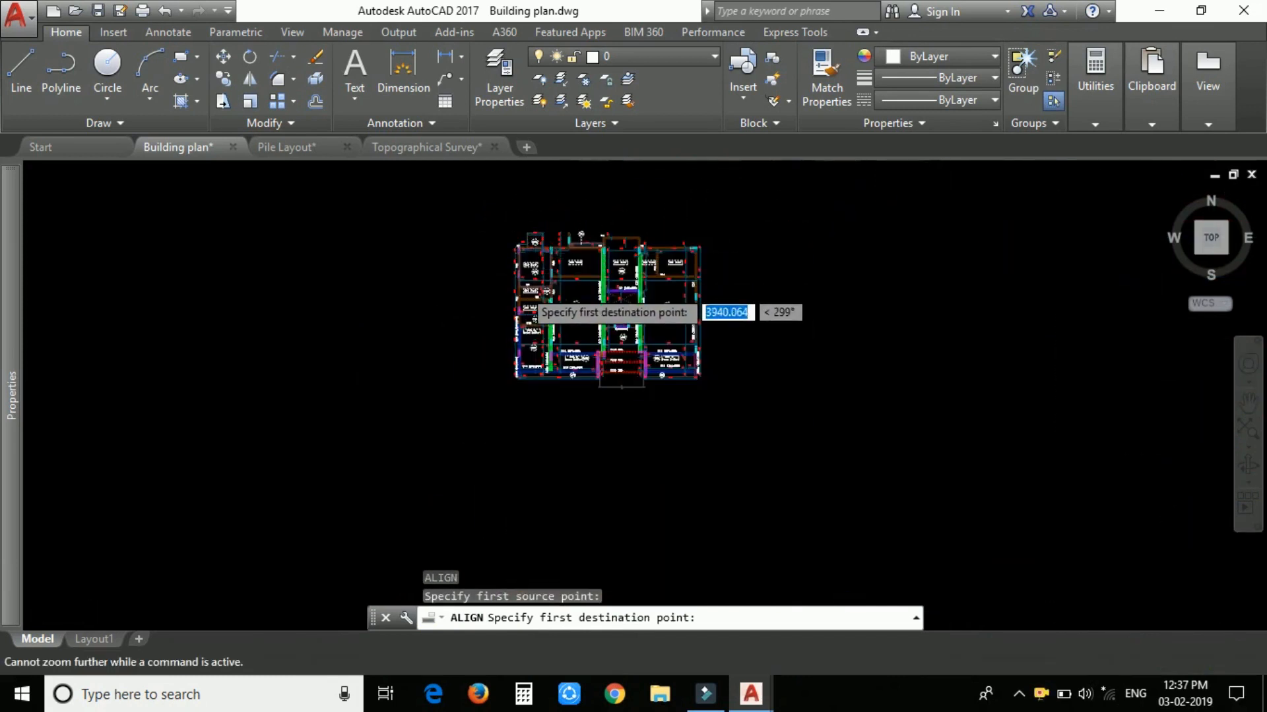
pyautogui.scroll(-4, 525, 264)
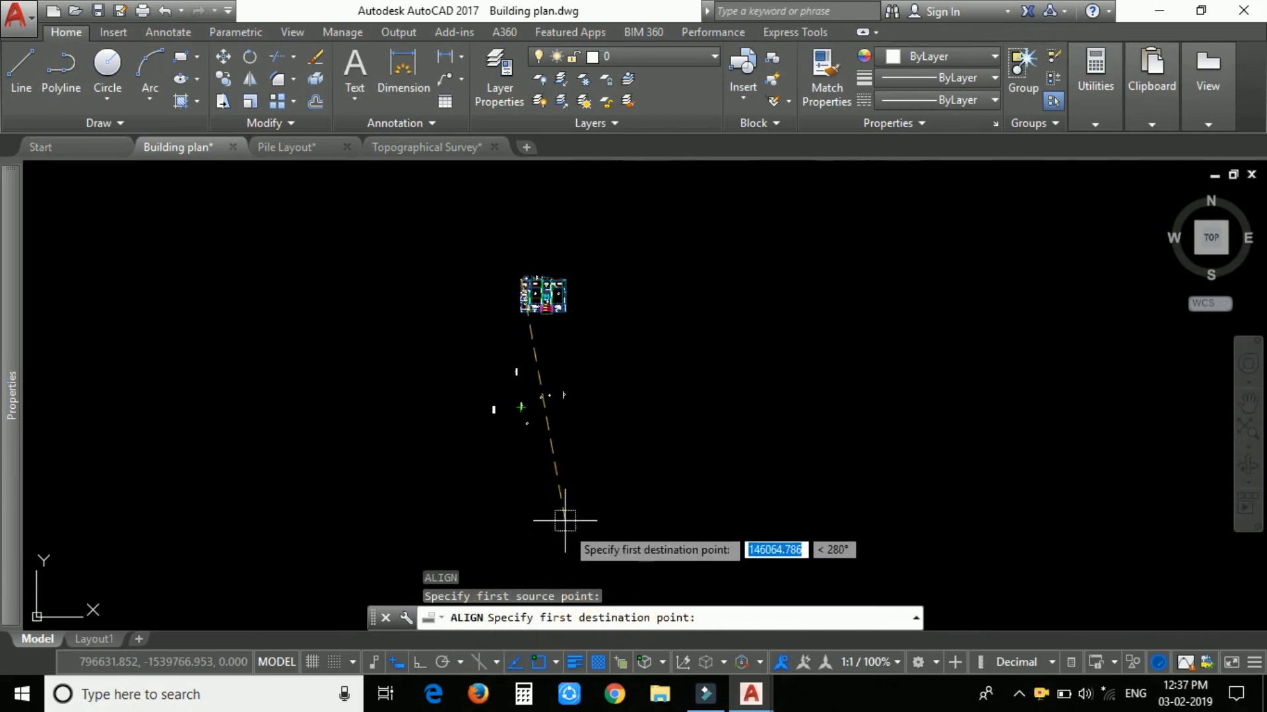
pyautogui.scroll(5, 524, 407)
pyautogui.scroll(8, 531, 405)
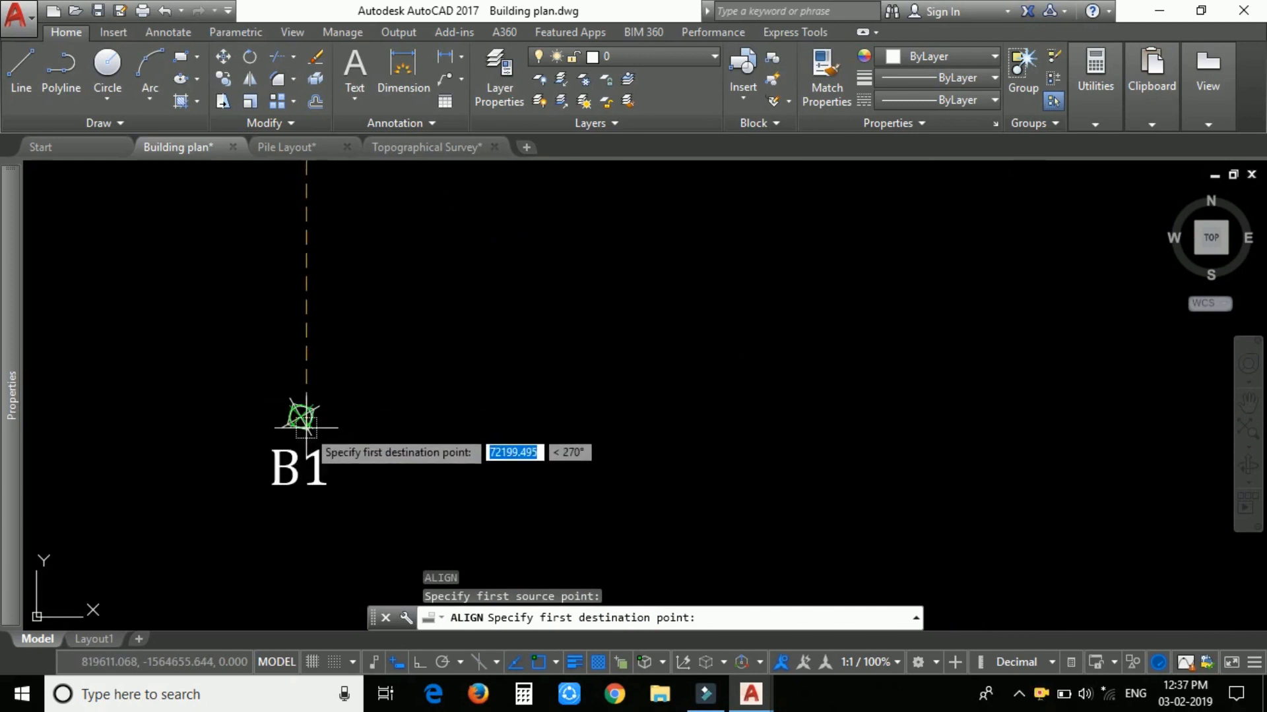
pyautogui.click(305, 427)
# Set the wall corner at B2 as second source point and the centre of survey point B2 as its destination
pyautogui.scroll(-6, 415, 432)
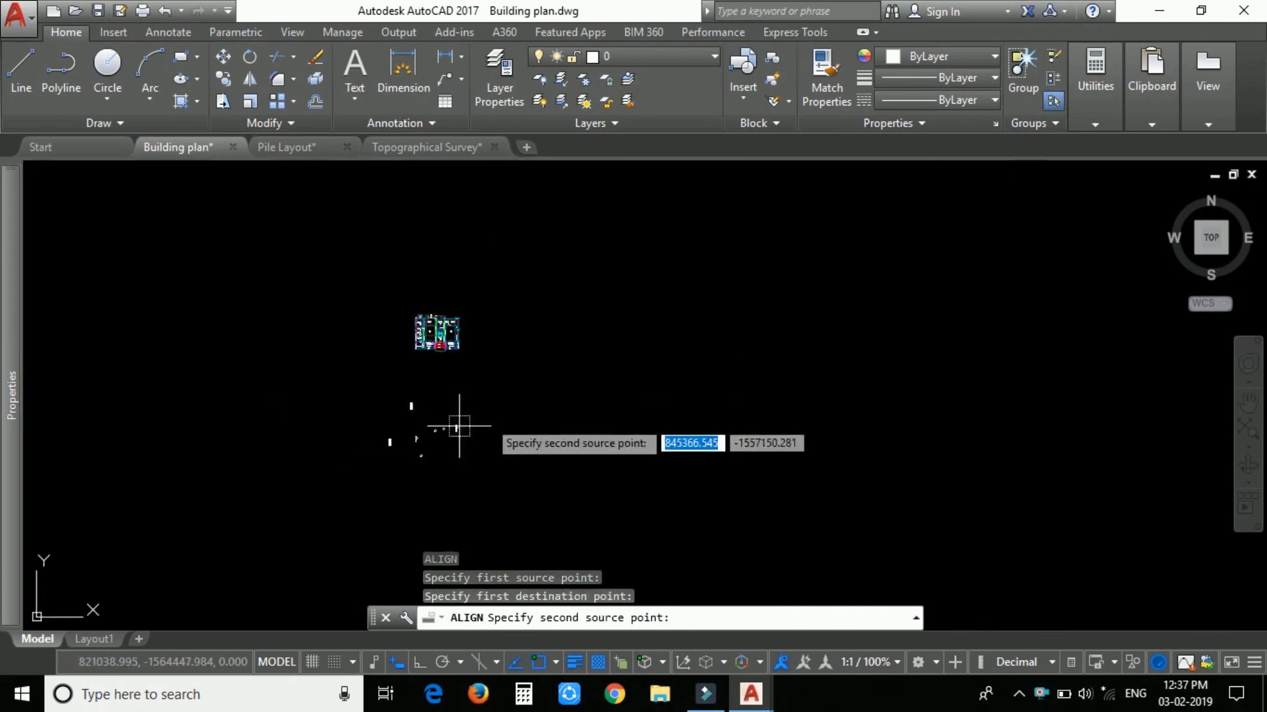
pyautogui.scroll(10, 481, 316)
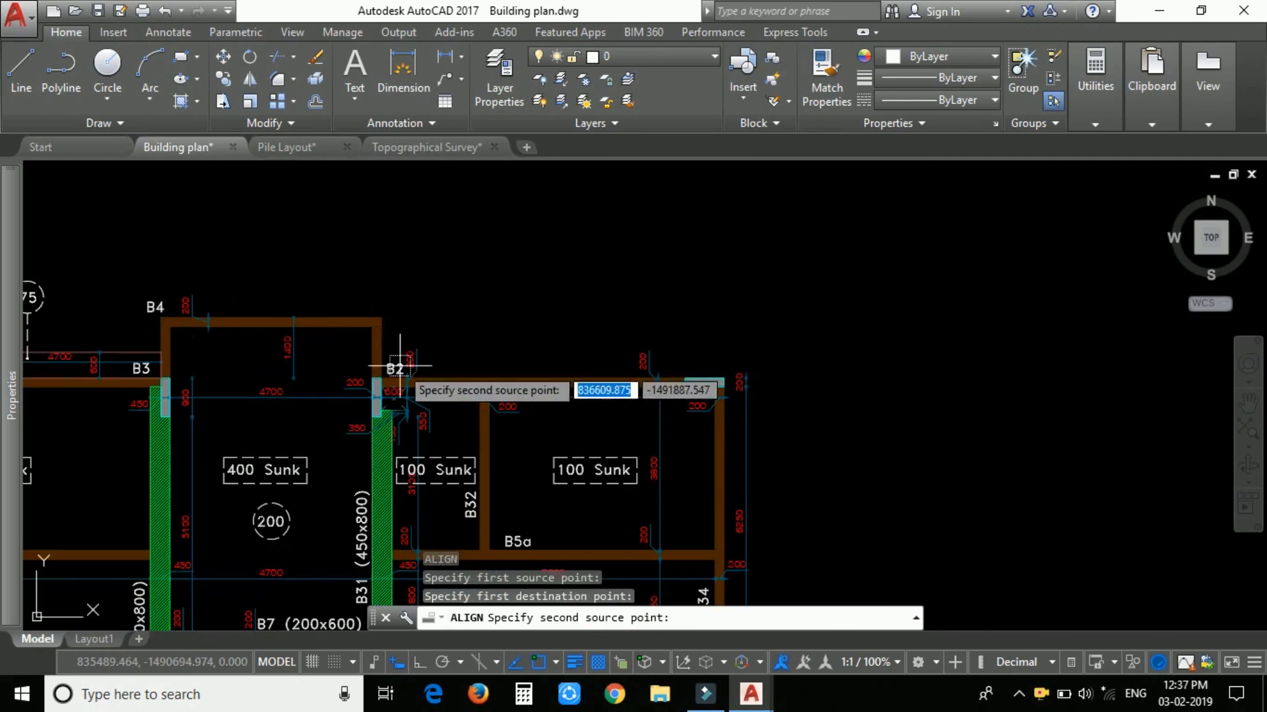
pyautogui.scroll(10, 382, 355)
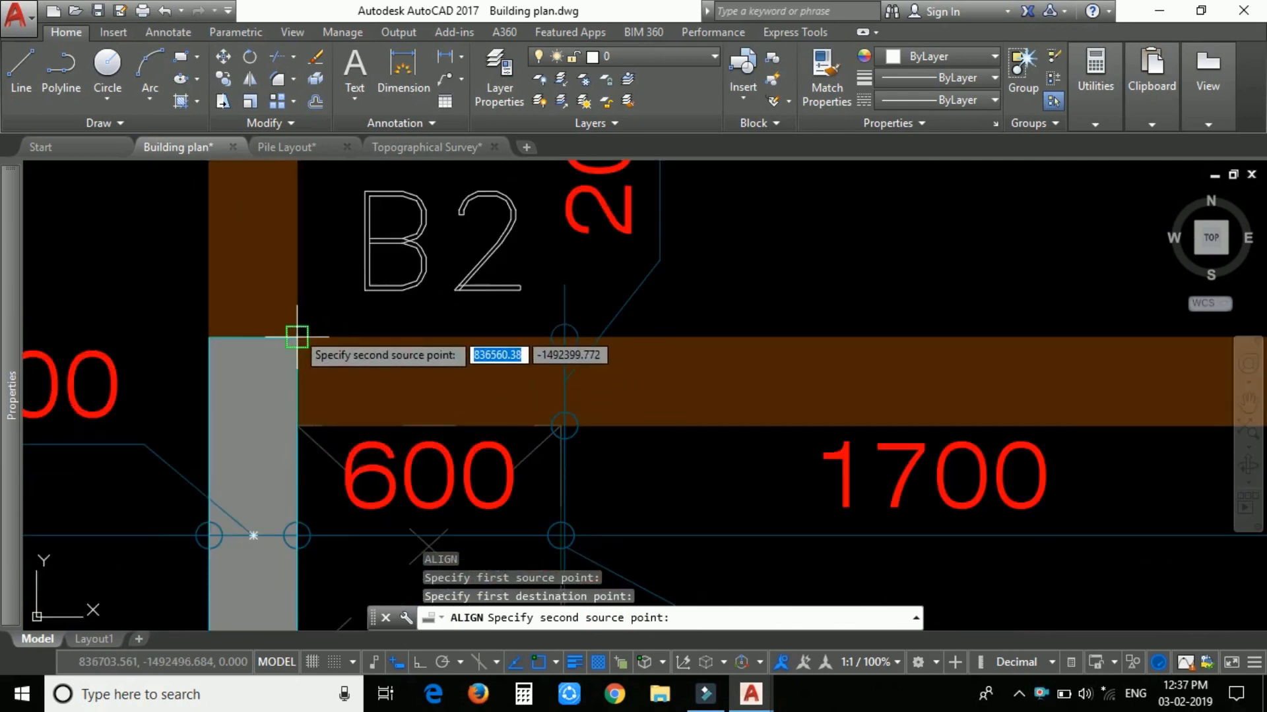
pyautogui.click(297, 337)
pyautogui.scroll(-10, 448, 302)
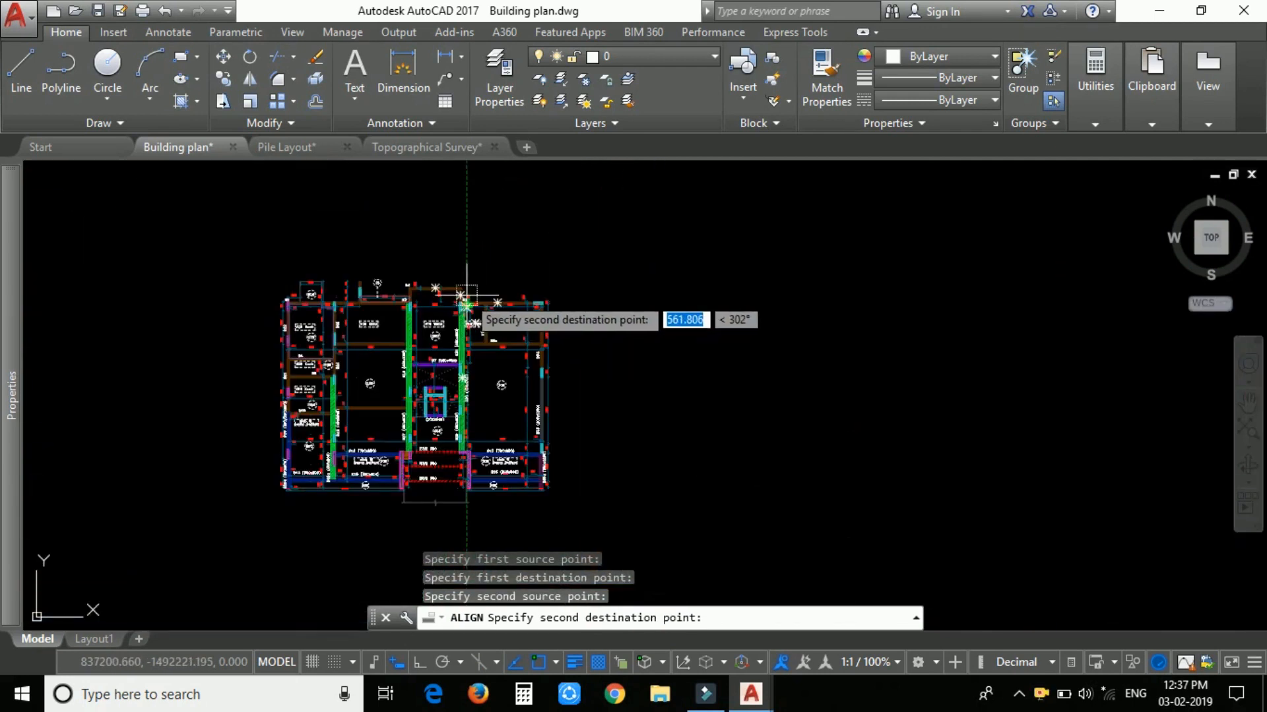
pyautogui.scroll(-4, 469, 396)
pyautogui.scroll(15, 475, 433)
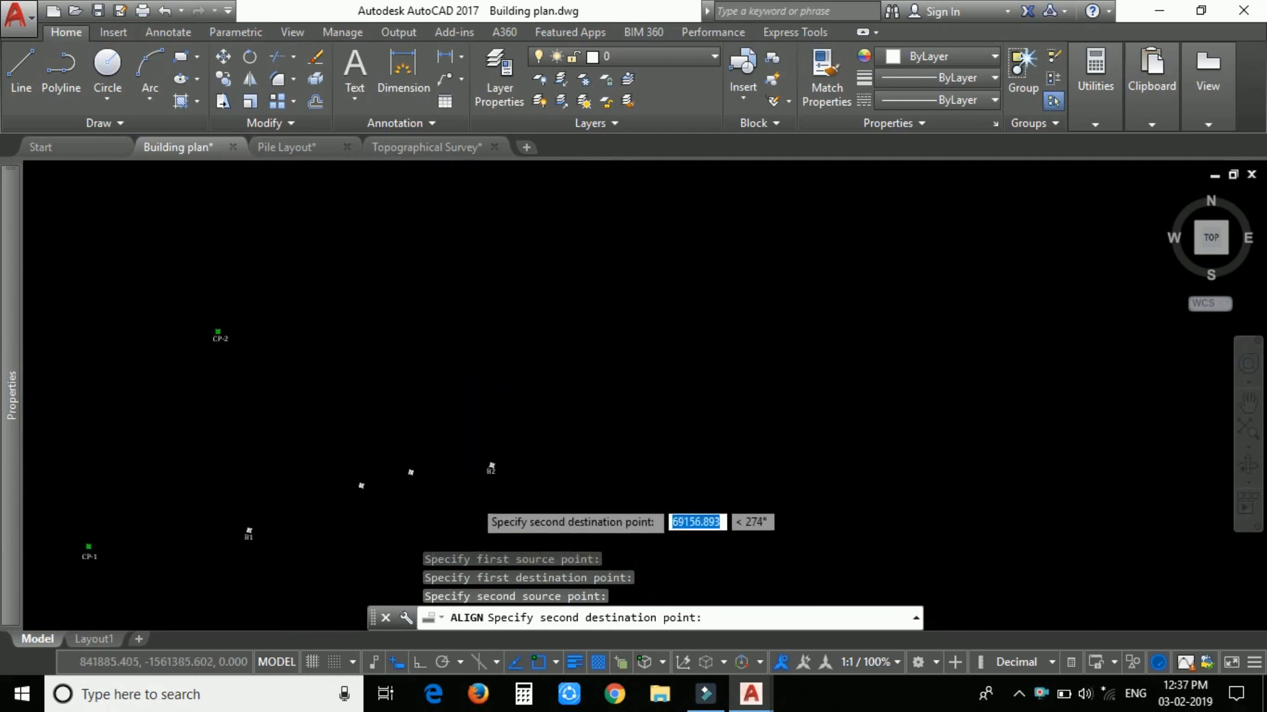
pyautogui.scroll(5, 505, 384)
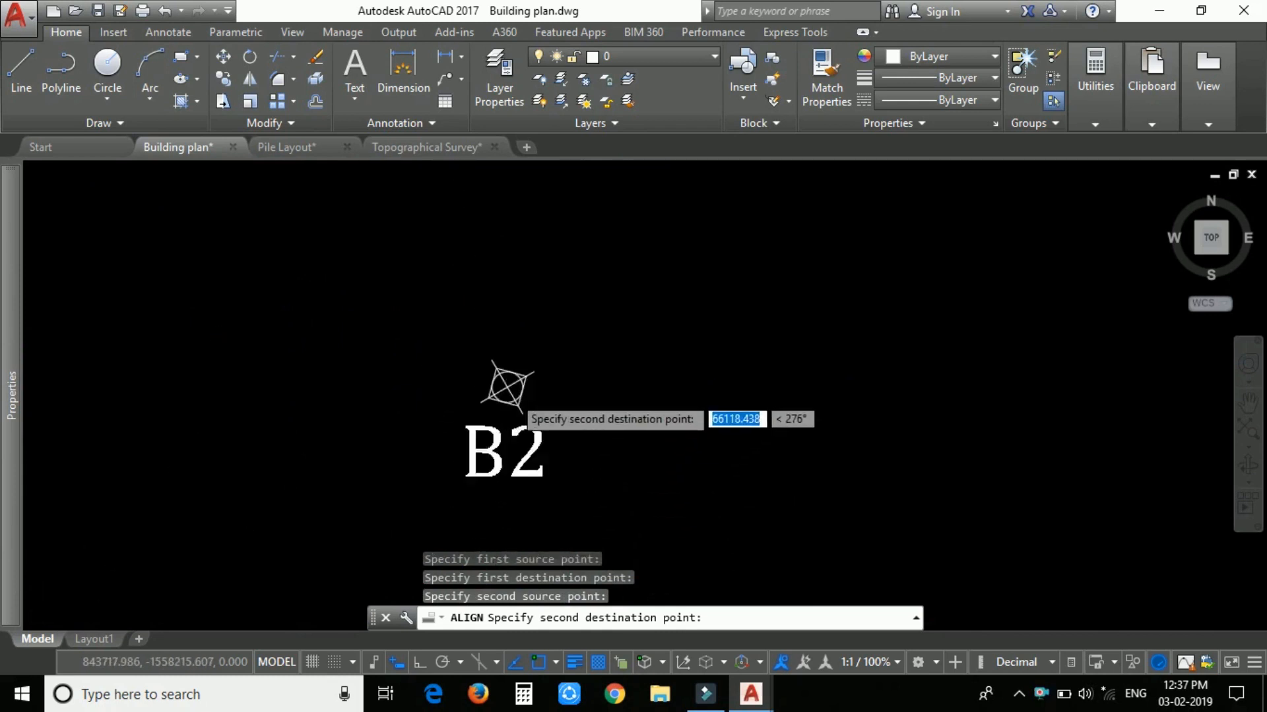
pyautogui.click(512, 383)
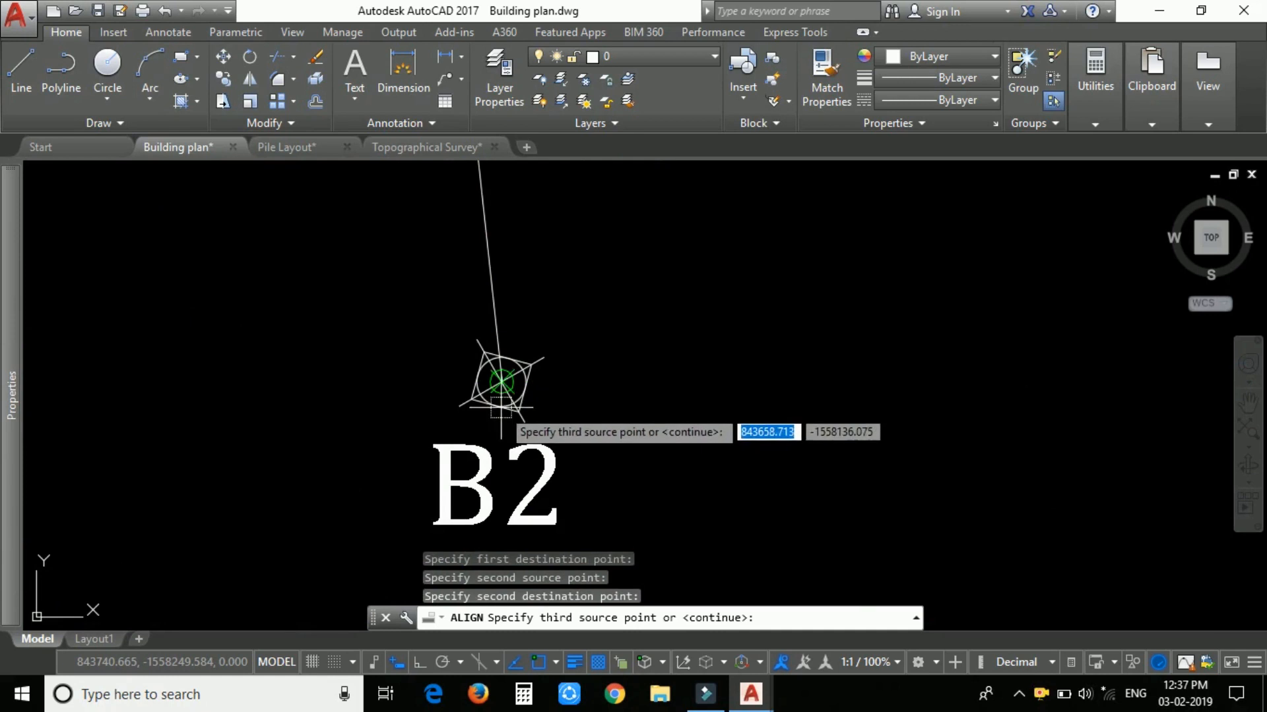
# Complete the plan's alignment without a third source point and without scaling the objects
pyautogui.rightClick(706, 345)
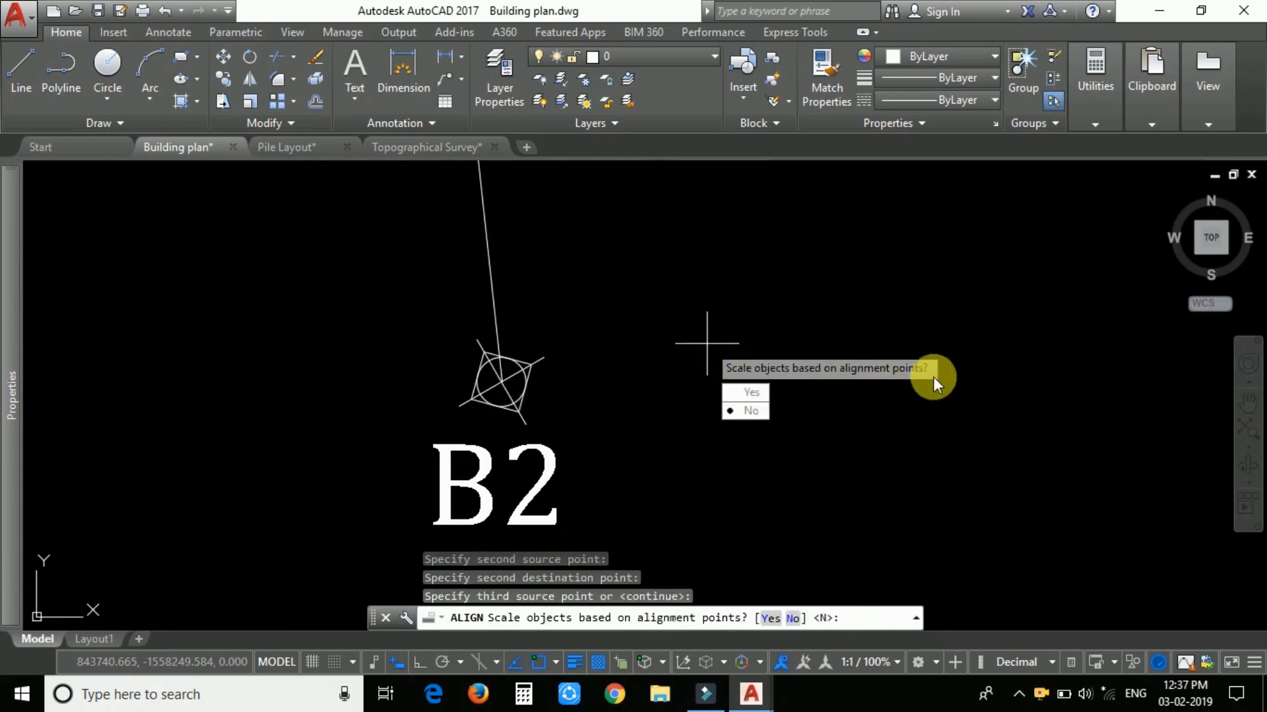
pyautogui.click(744, 413)
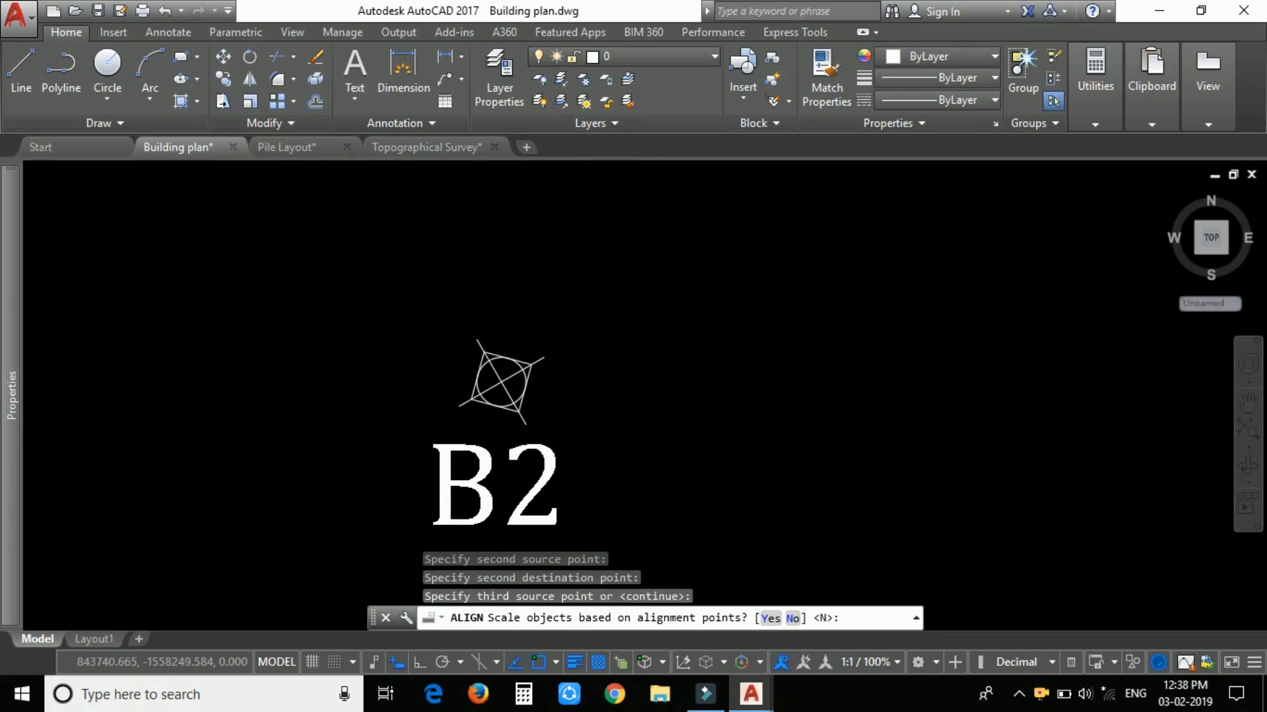
pyautogui.scroll(-8, 495, 318)
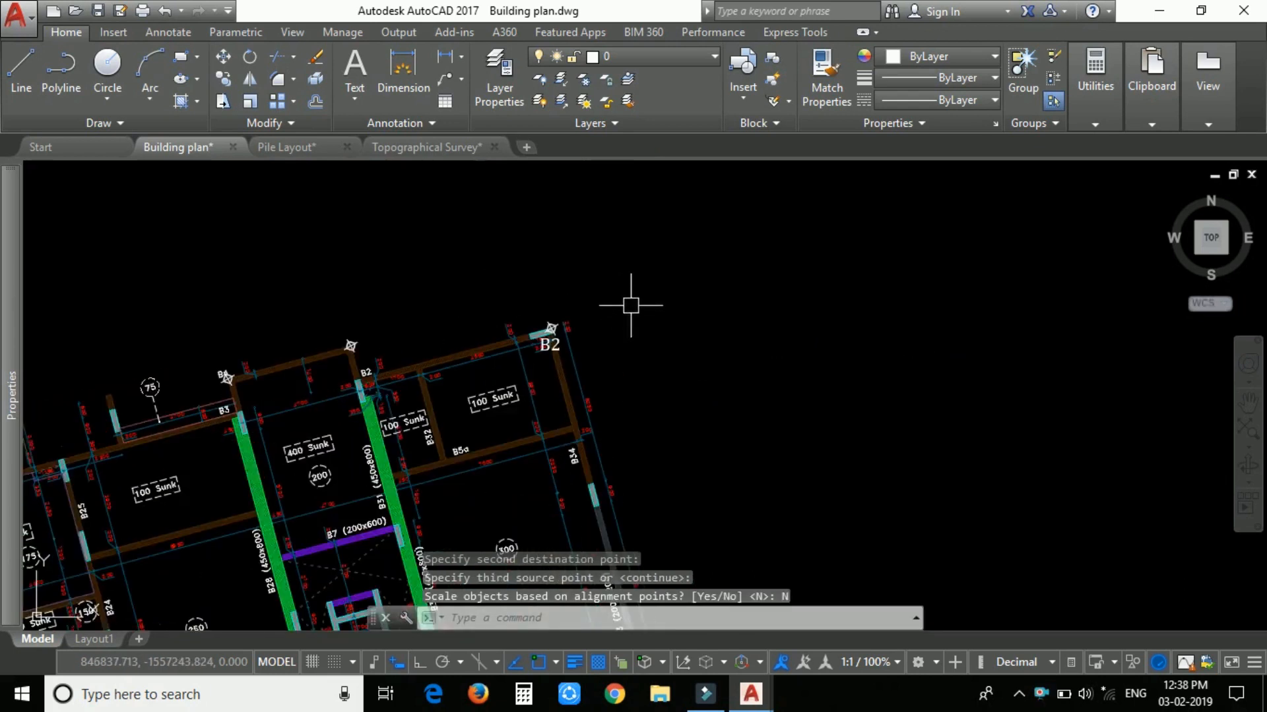
# Examine how the aligned plan's outer wall corners sit on the survey points between B1 and B2
pyautogui.scroll(-6, 632, 308)
pyautogui.scroll(2, 491, 282)
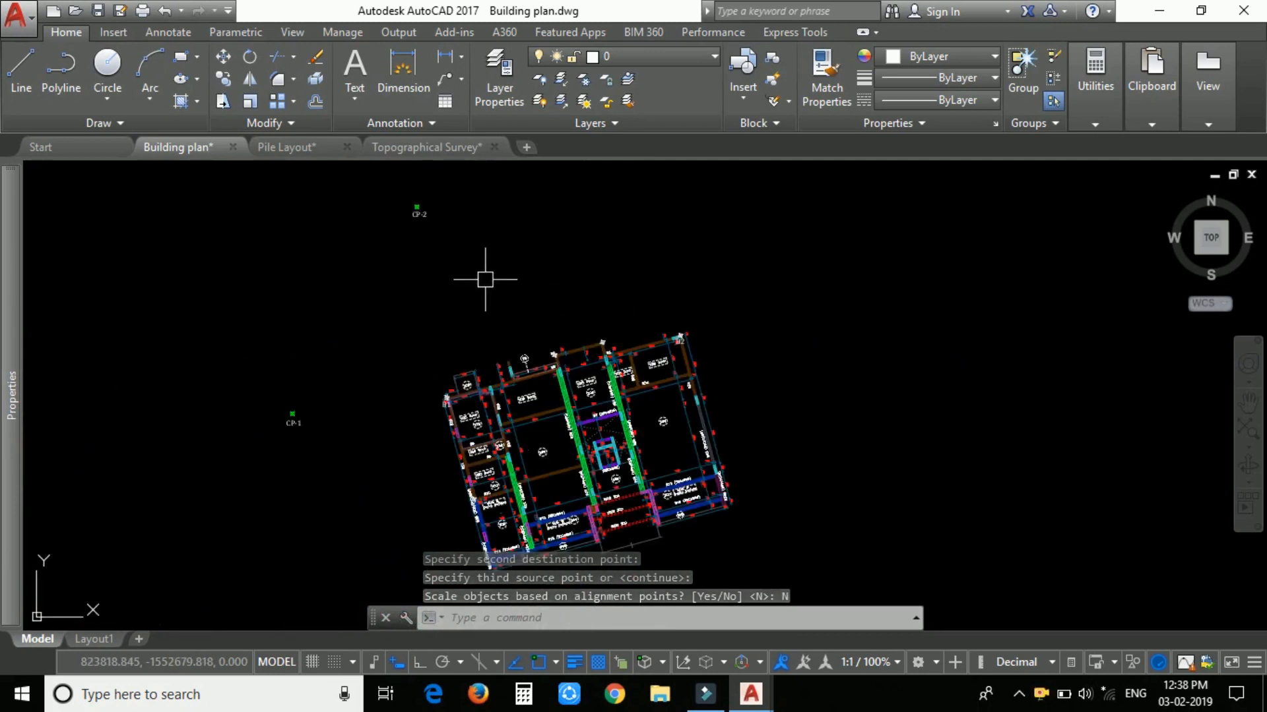
pyautogui.moveTo(531, 285); pyautogui.dragTo(450, 234, button='middle')
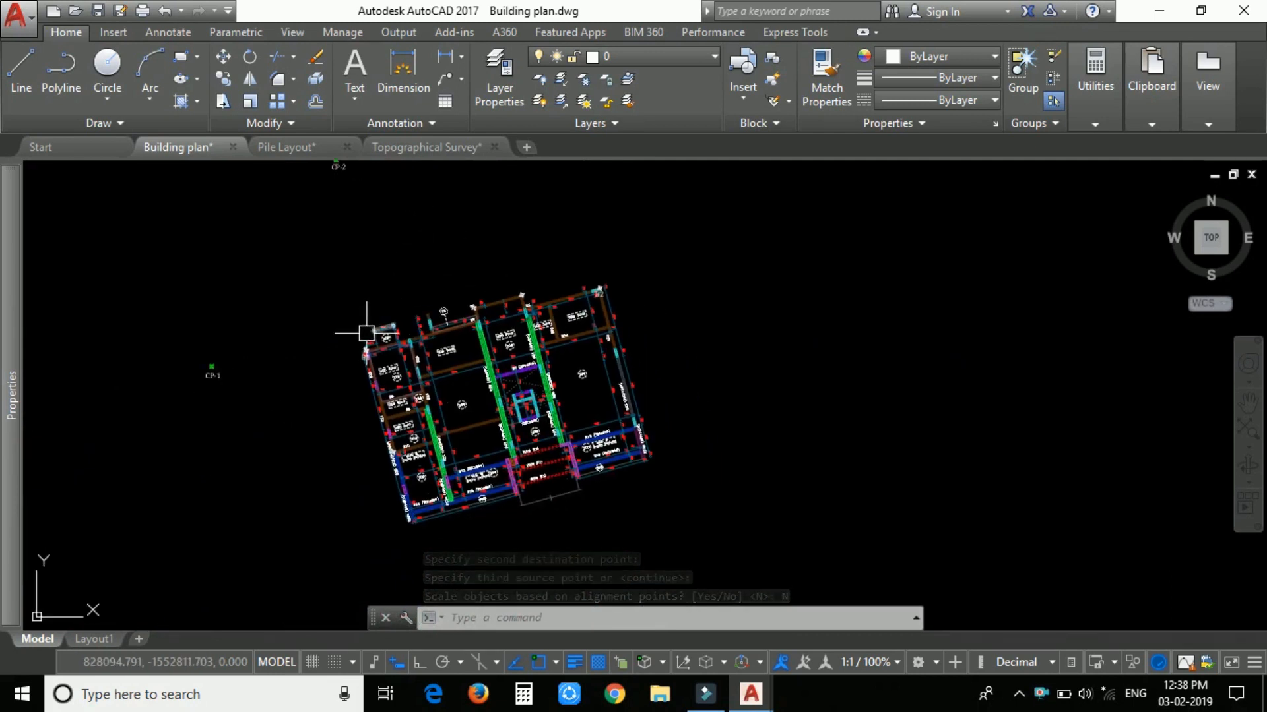
pyautogui.scroll(8, 382, 363)
pyautogui.moveTo(668, 300); pyautogui.dragTo(563, 349, button='middle')
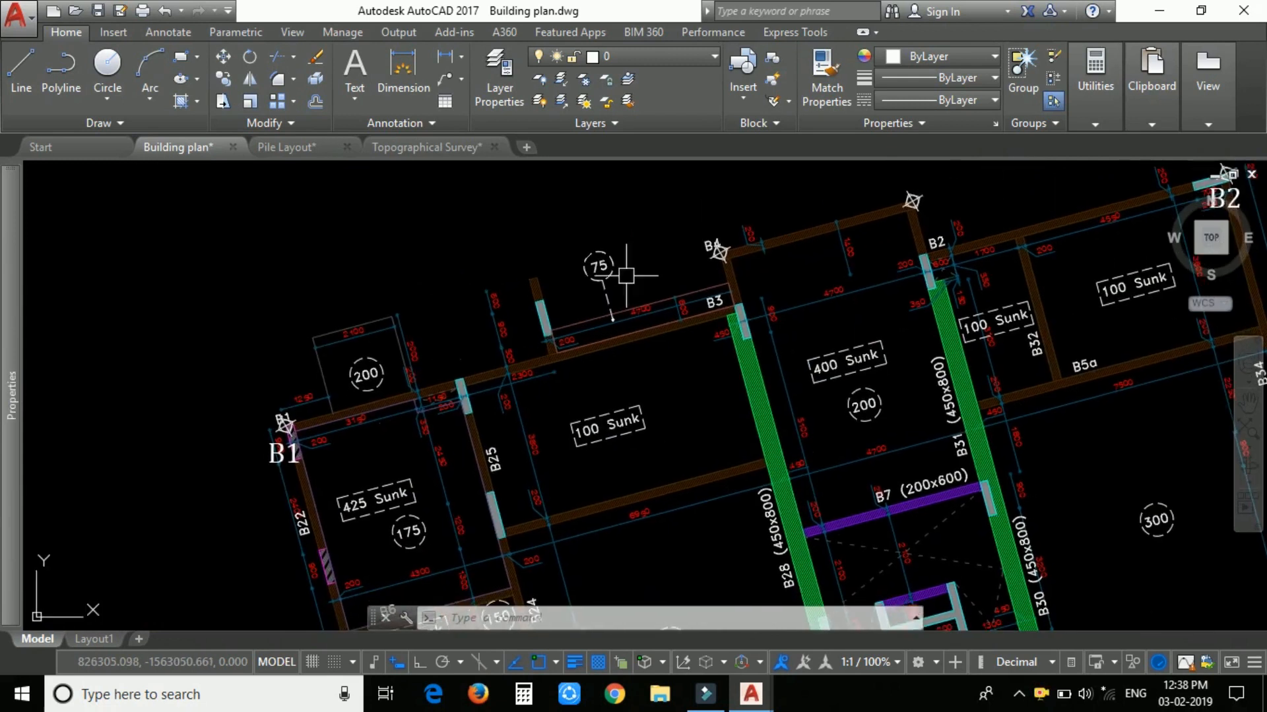
pyautogui.scroll(10, 581, 237)
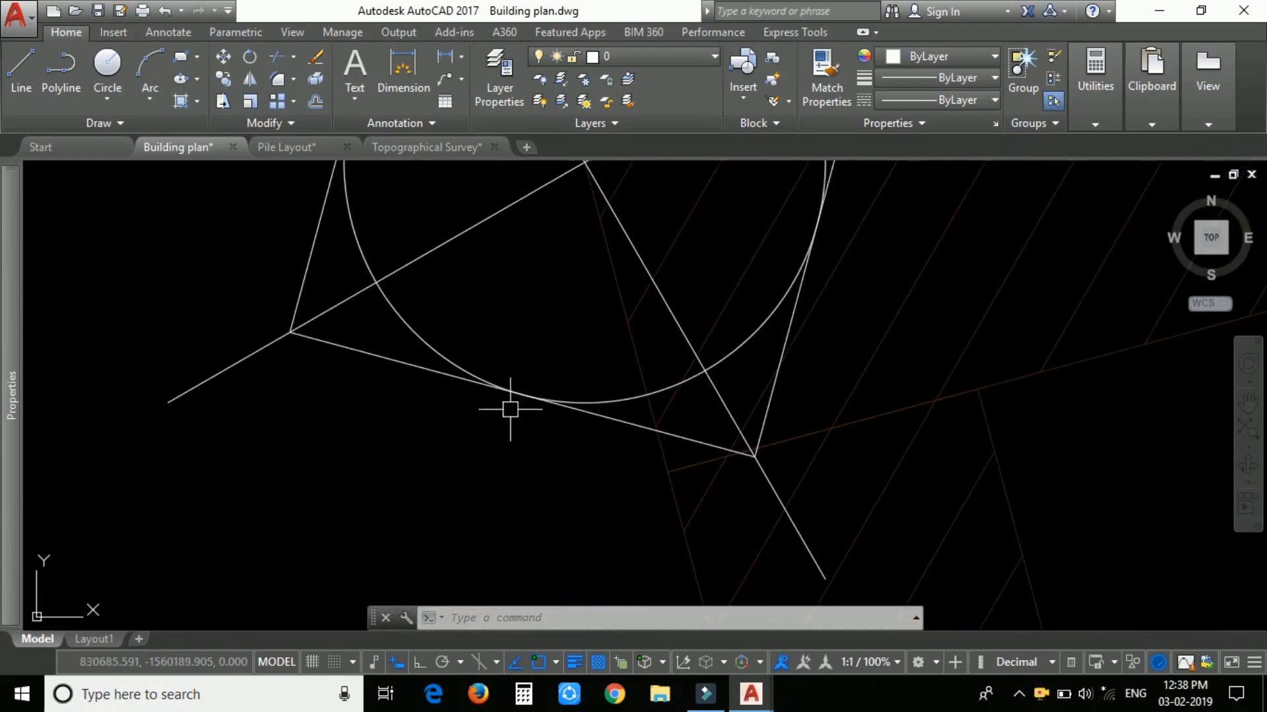
pyautogui.scroll(-2, 465, 353)
pyautogui.scroll(3, 503, 235)
pyautogui.scroll(-6, 497, 221)
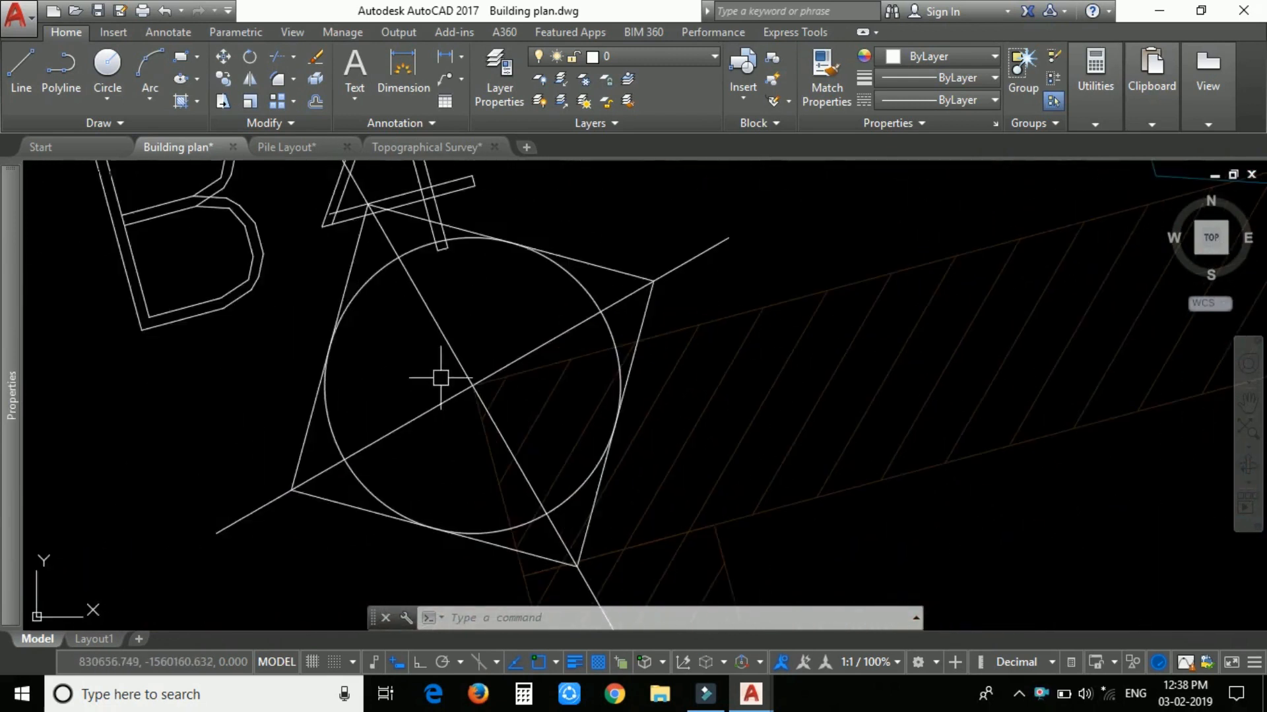
pyautogui.scroll(-5, 442, 350)
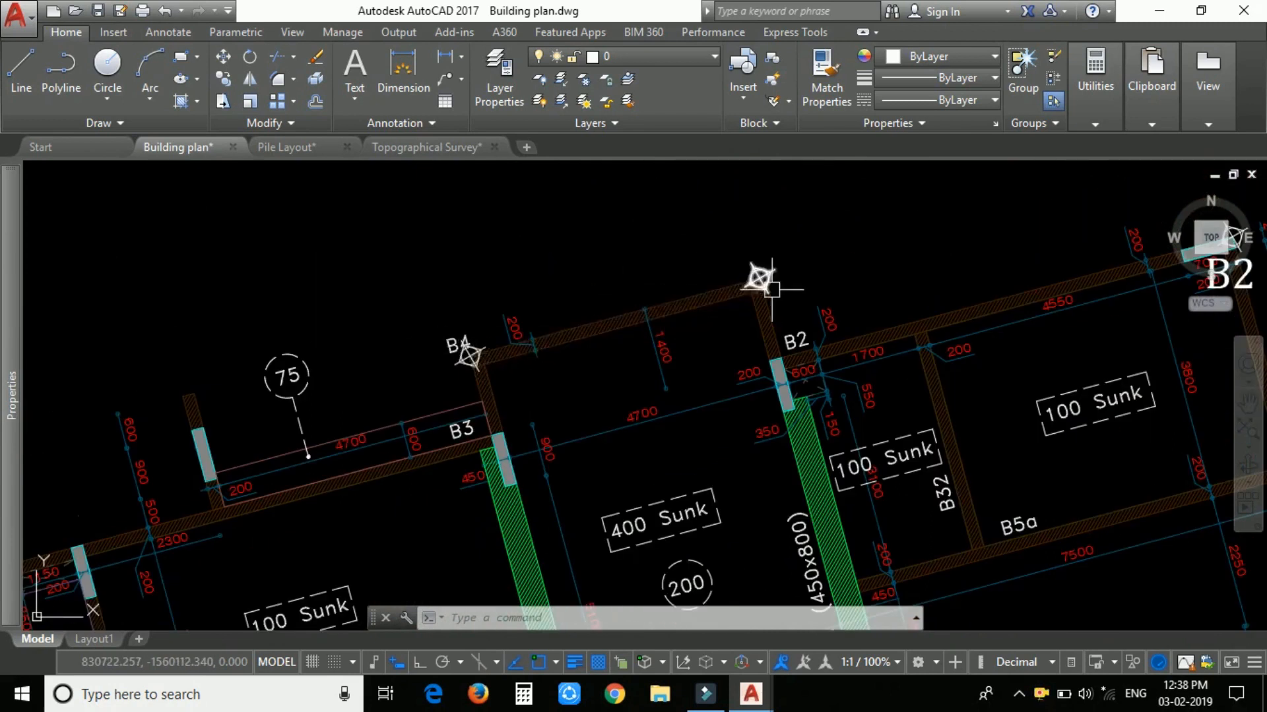
pyautogui.scroll(5, 760, 271)
pyautogui.scroll(-6, 762, 264)
pyautogui.scroll(-4, 621, 287)
pyautogui.scroll(-8, 486, 354)
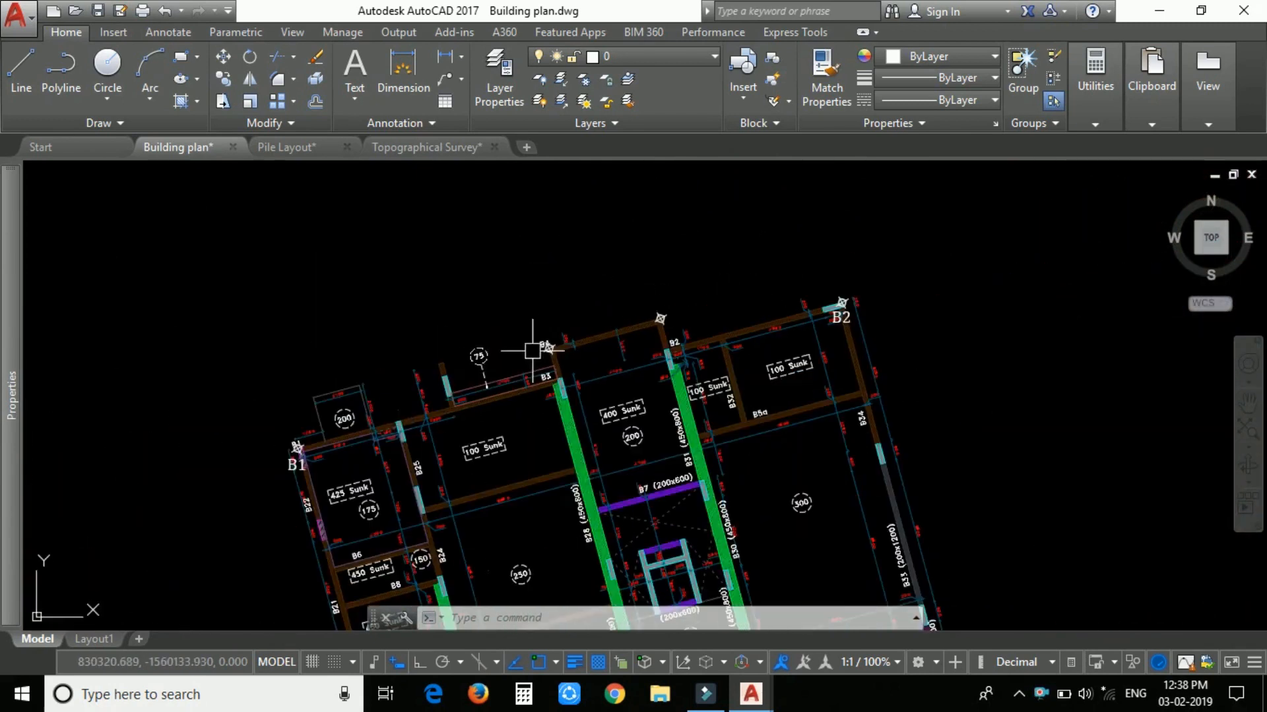
pyautogui.scroll(-2, 599, 422)
pyautogui.scroll(2, 663, 479)
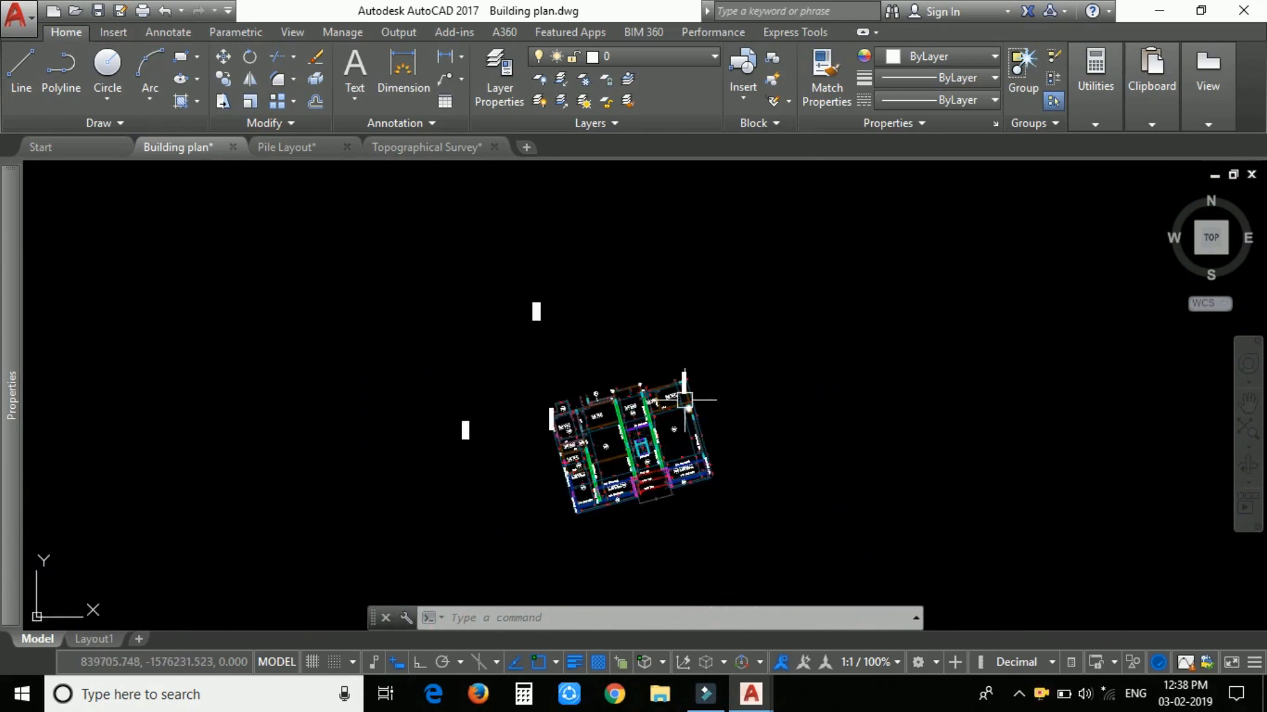
# Undo the alignment of the building plan to the survey points
pyautogui.scroll(10, 686, 399)
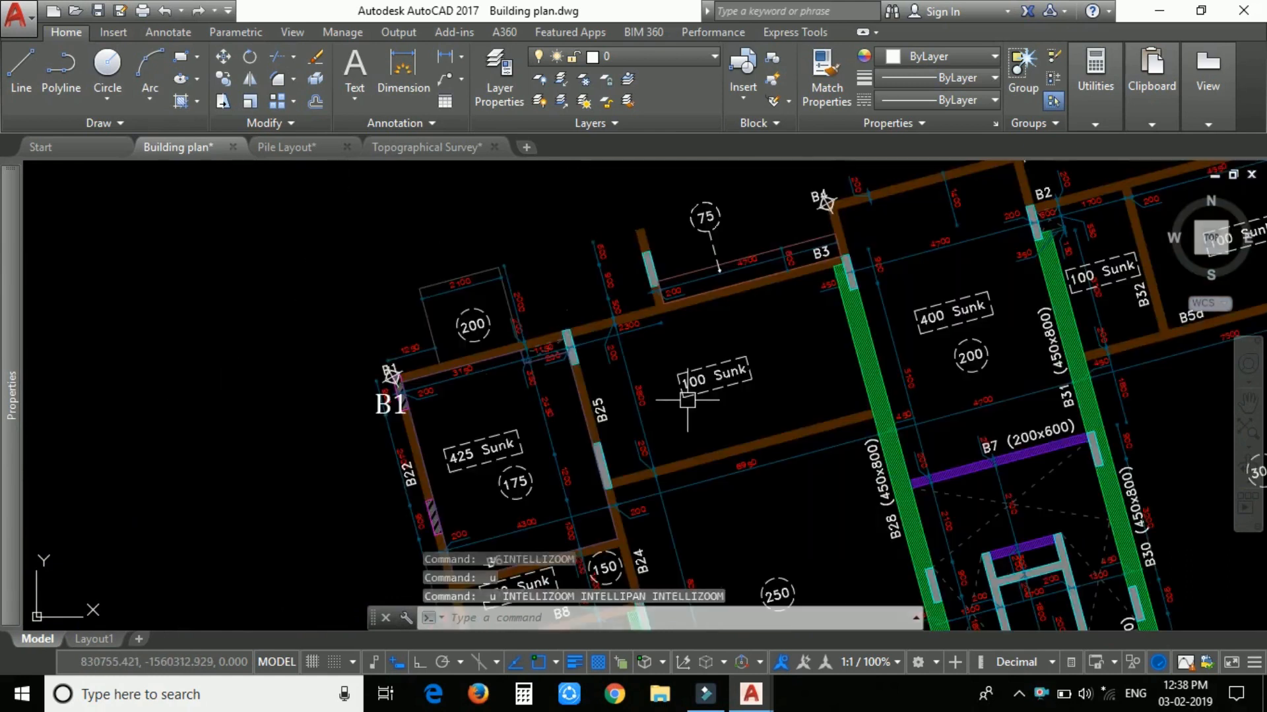
pyautogui.scroll(-10, 688, 399)
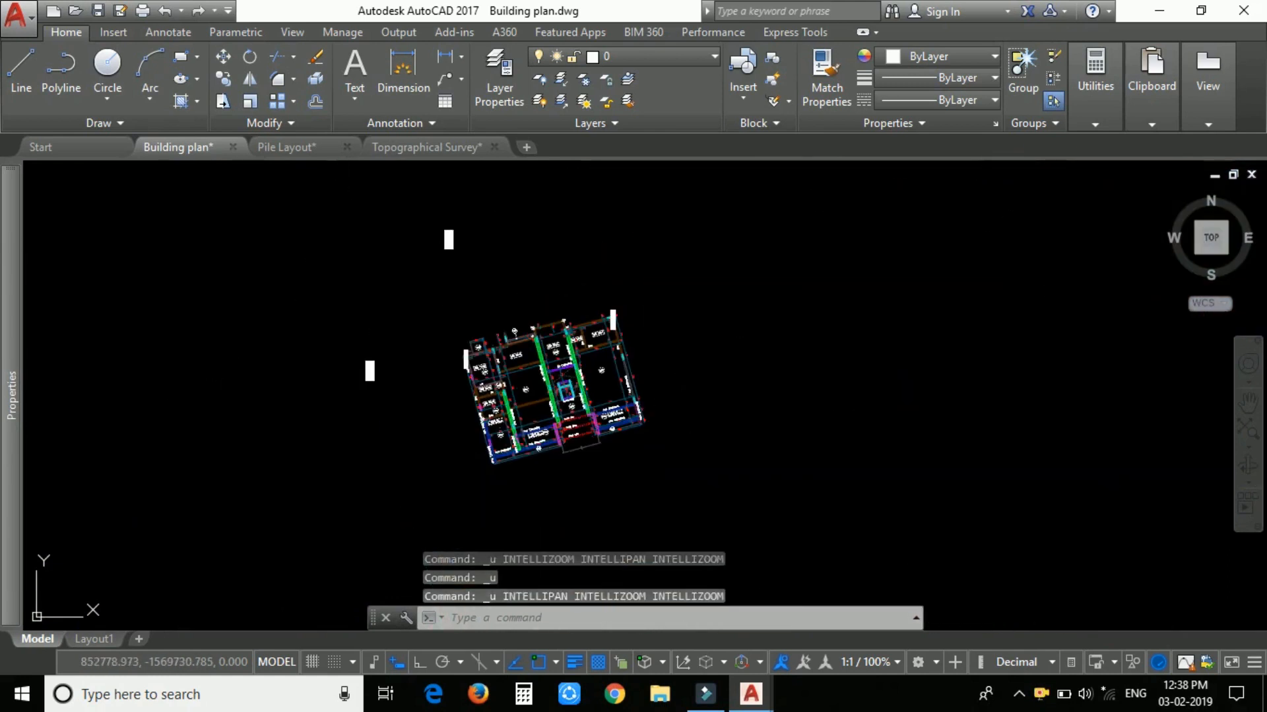
pyautogui.hotkey('ctrl', 'z')
pyautogui.hotkey('ctrl', 'z')
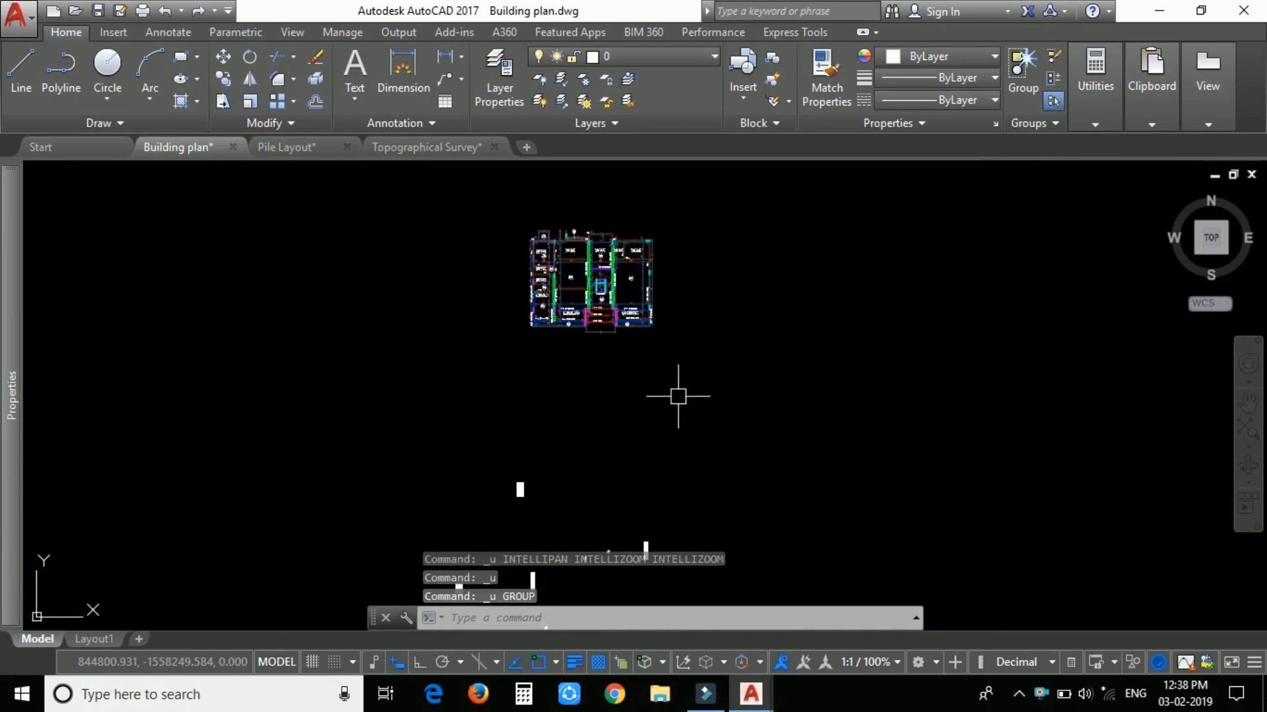
# Examine the unrotated building plan and its wall corners around B1 and B2
pyautogui.scroll(5, 580, 571)
pyautogui.scroll(-2, 659, 407)
pyautogui.scroll(-3, 578, 458)
pyautogui.scroll(6, 565, 285)
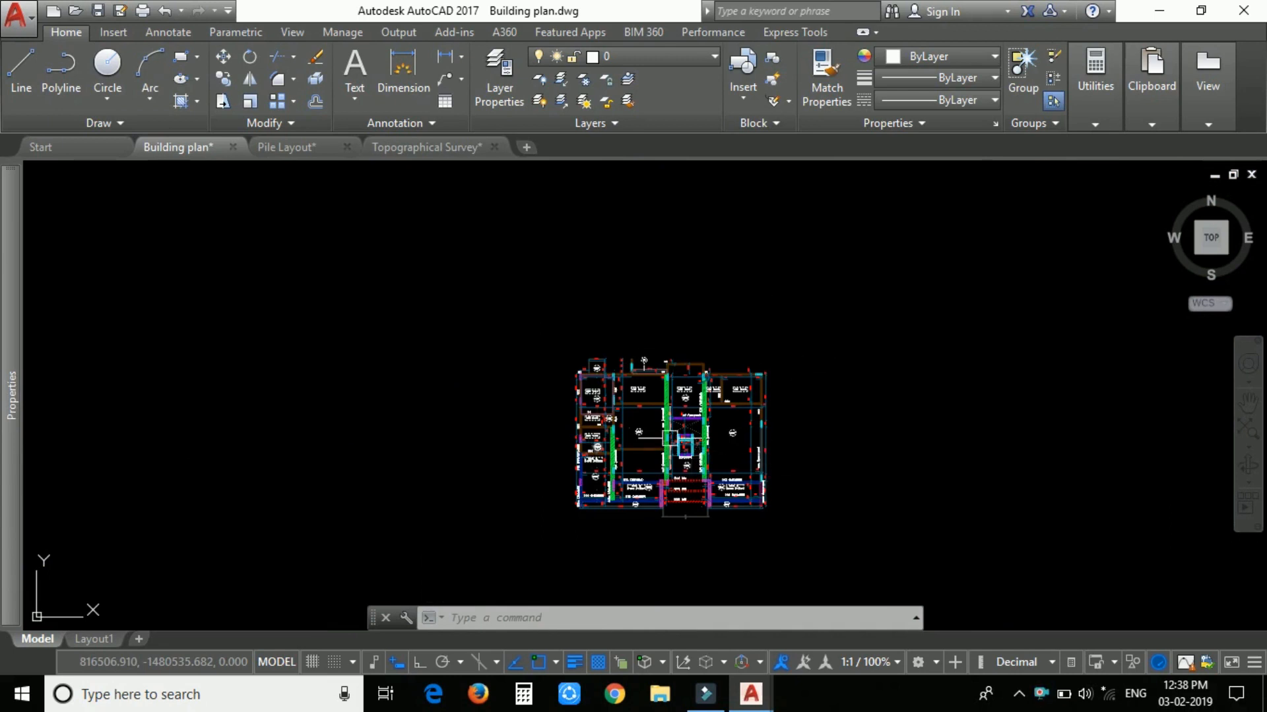
pyautogui.scroll(-6, 656, 248)
pyautogui.click(743, 503)
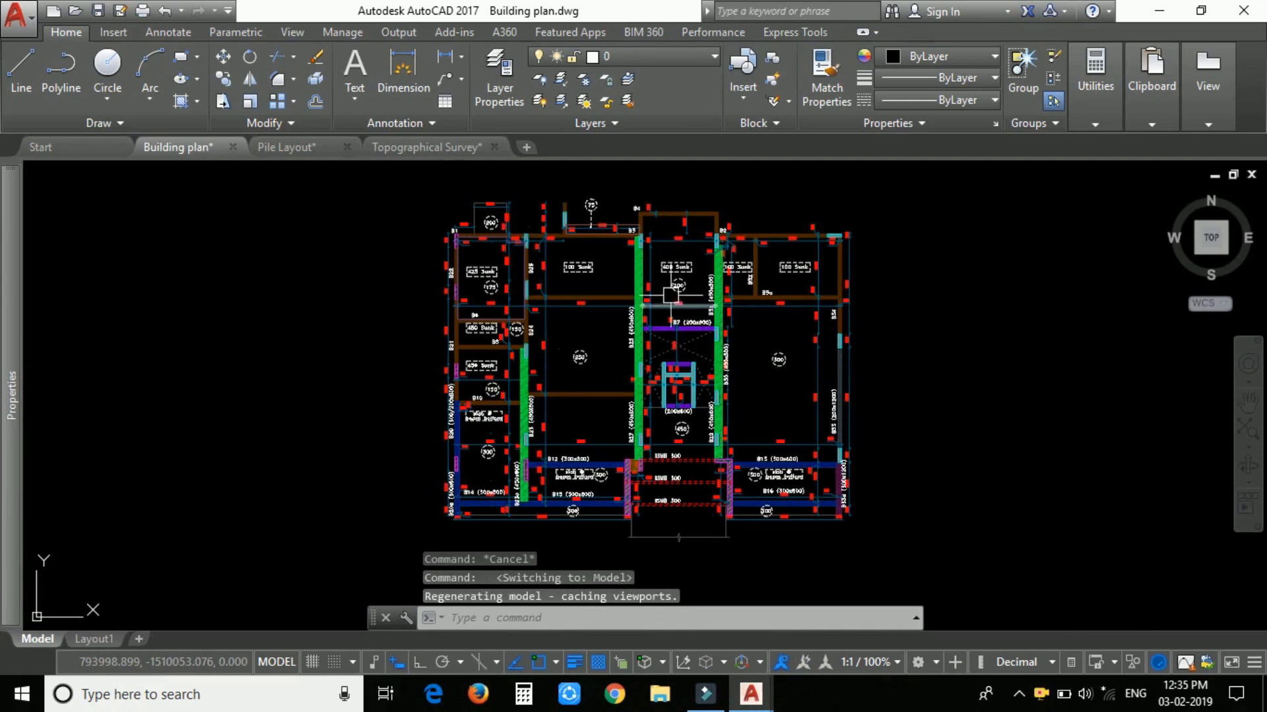
pyautogui.scroll(4, 672, 297)
pyautogui.scroll(-1, 640, 367)
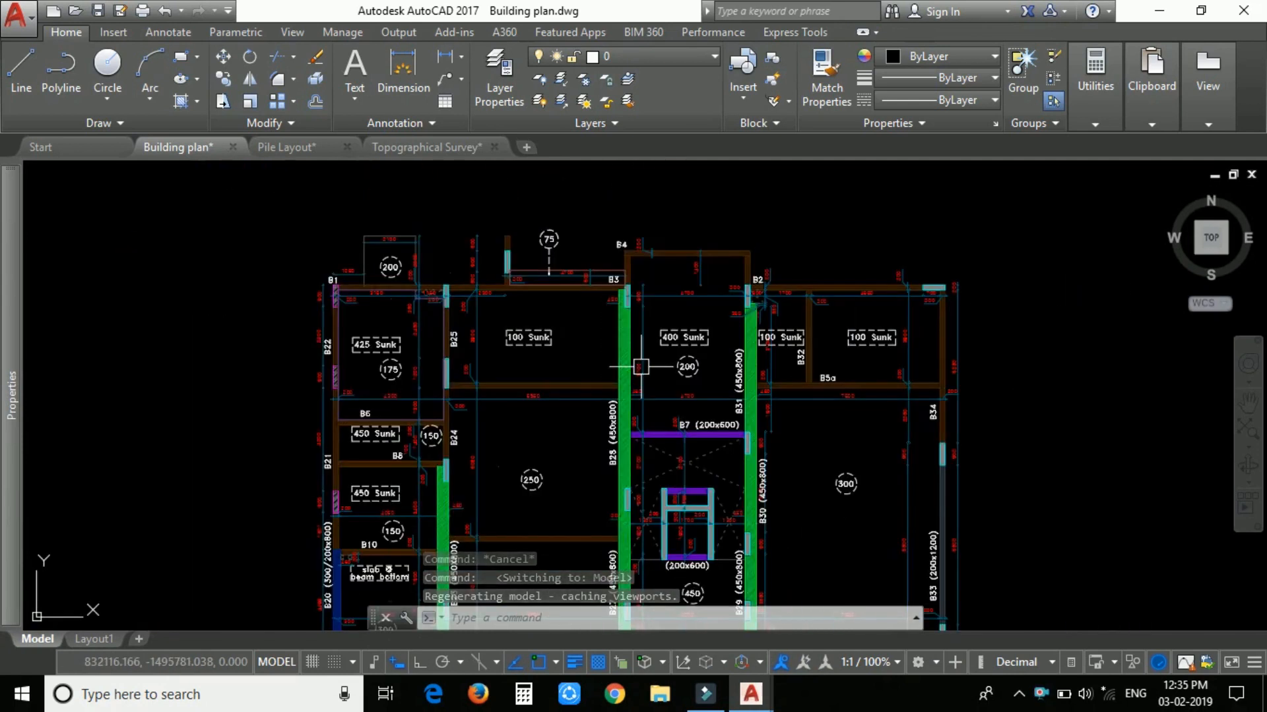
pyautogui.scroll(-4, 660, 366)
pyautogui.scroll(2, 725, 343)
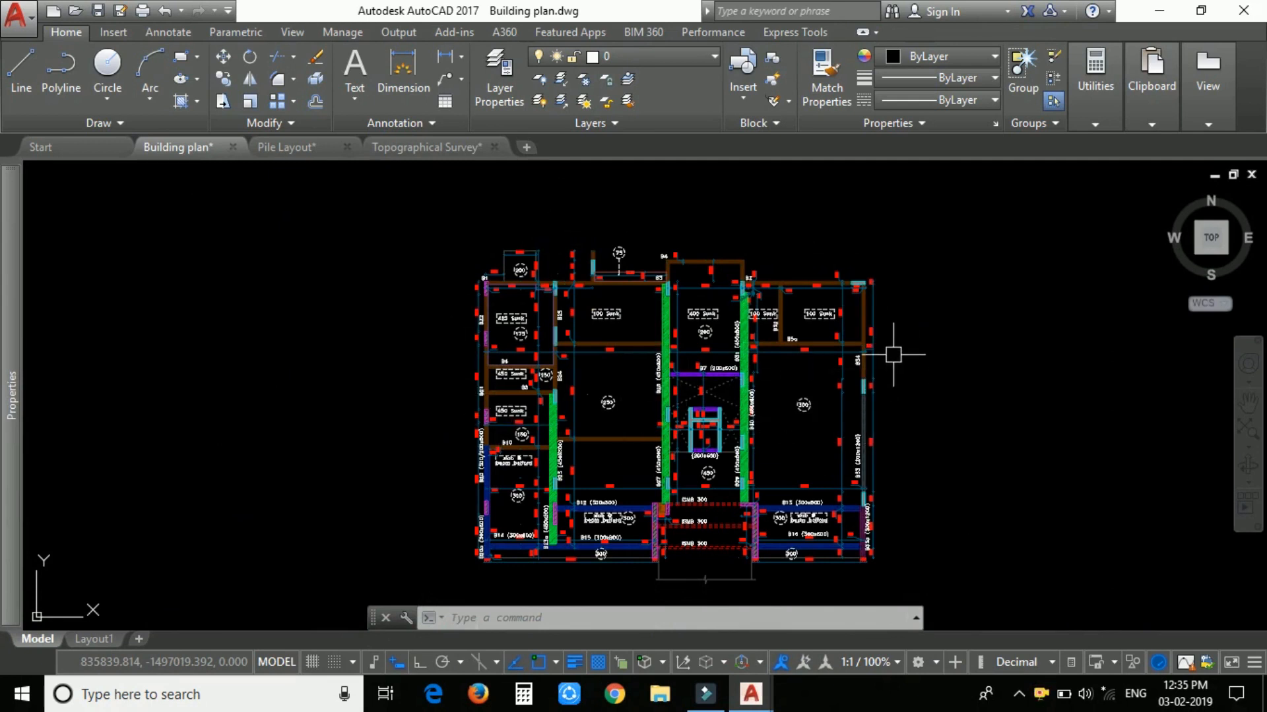
pyautogui.scroll(2, 545, 525)
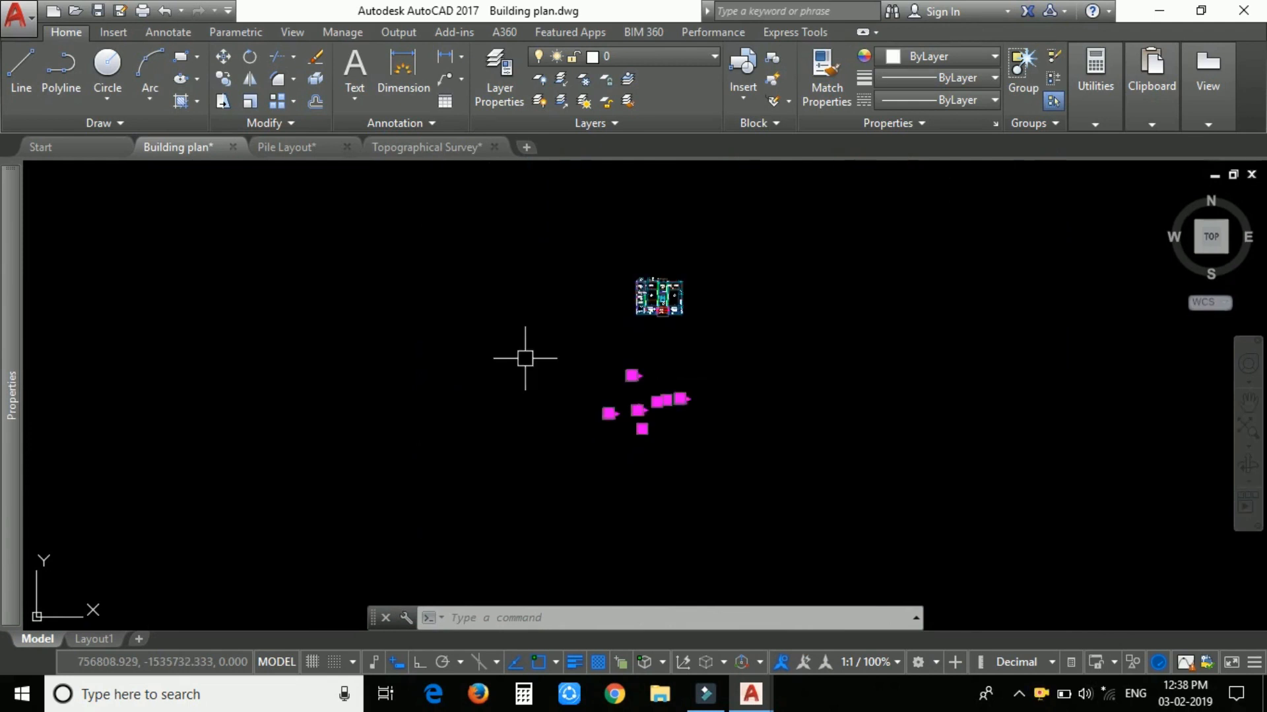
# Align the selected survey points, using survey point B1 as first source and the plan's outer wall corner at B1 as its destination
pyautogui.click(683, 398)
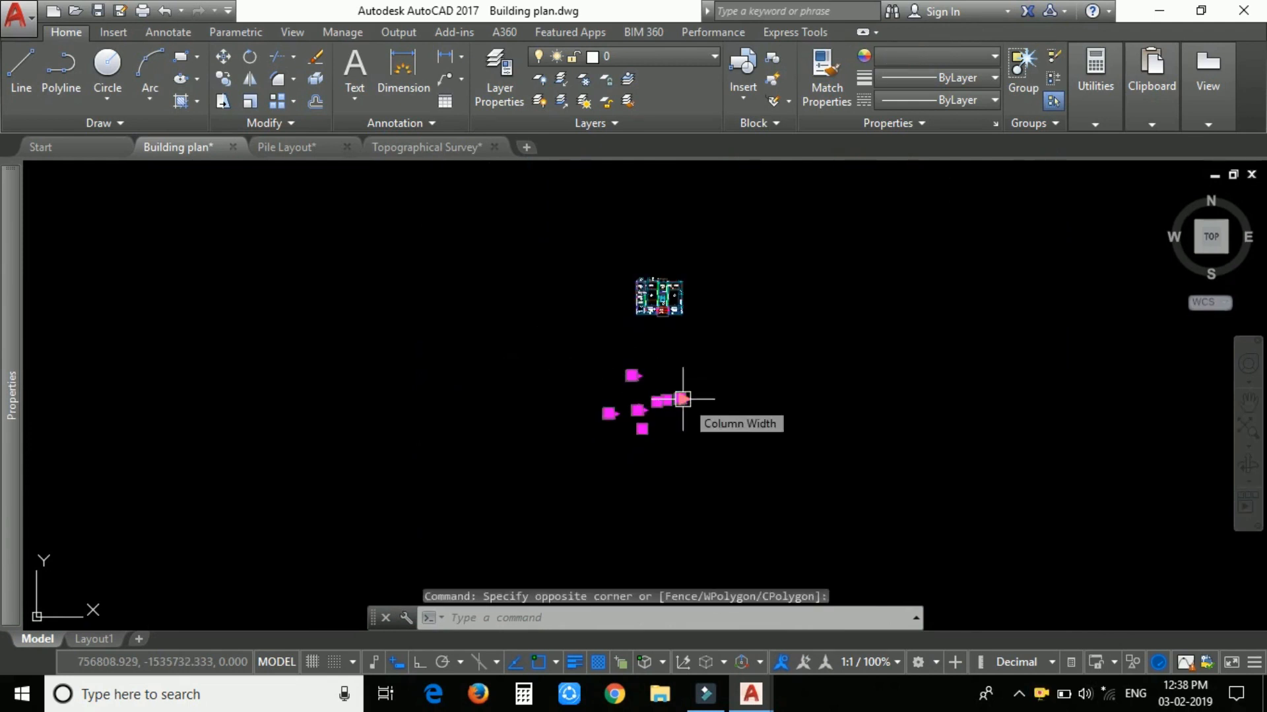
pyautogui.write('al')
pyautogui.press('Return')
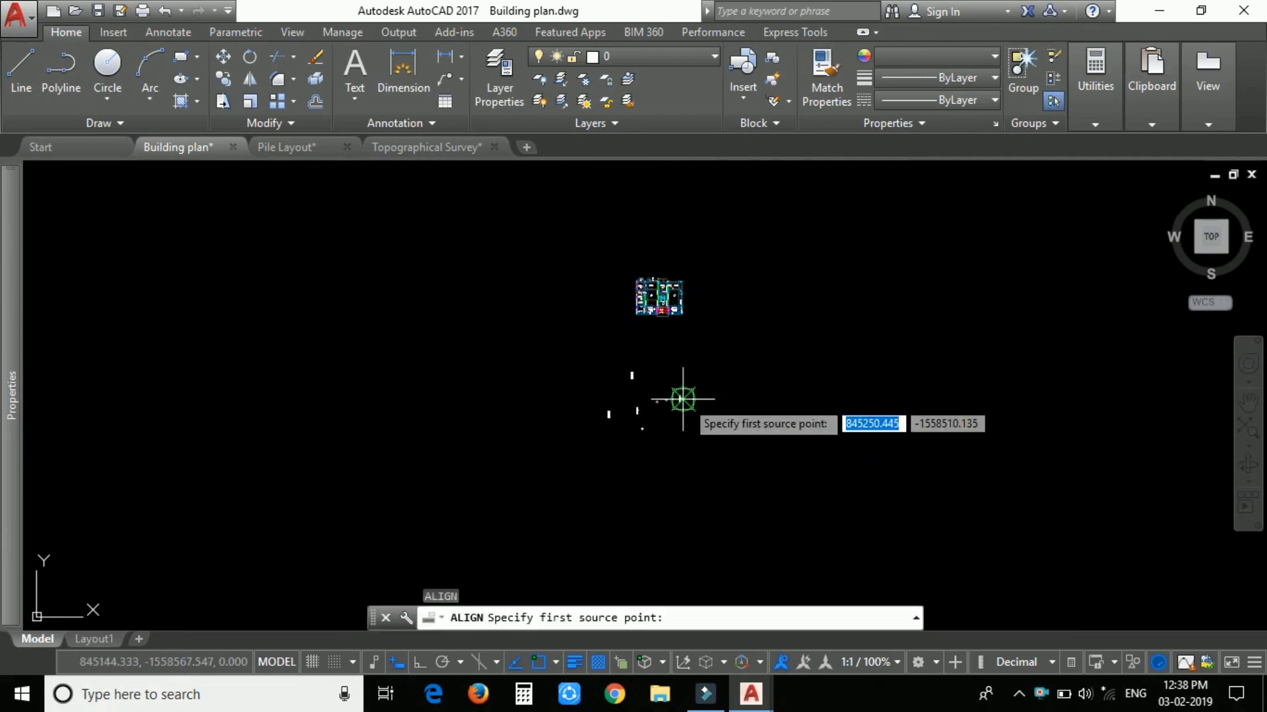
pyautogui.scroll(5, 666, 399)
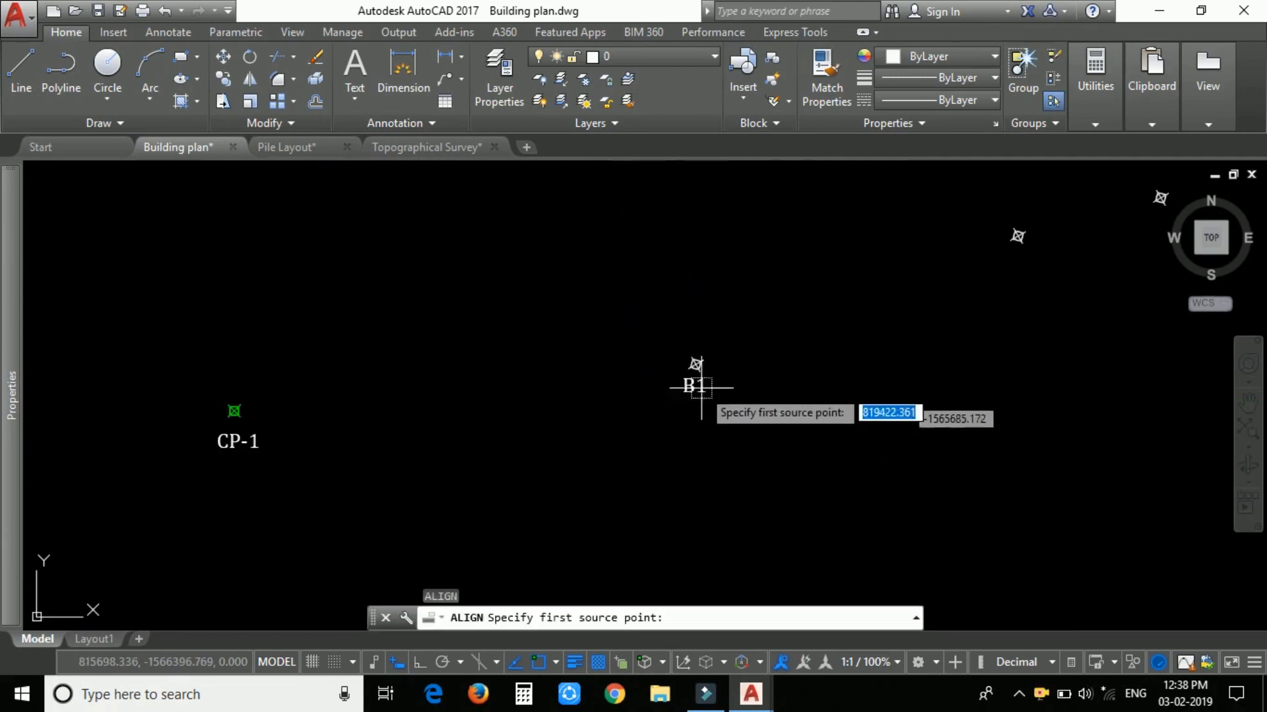
pyautogui.click(696, 363)
pyautogui.scroll(-5, 517, 486)
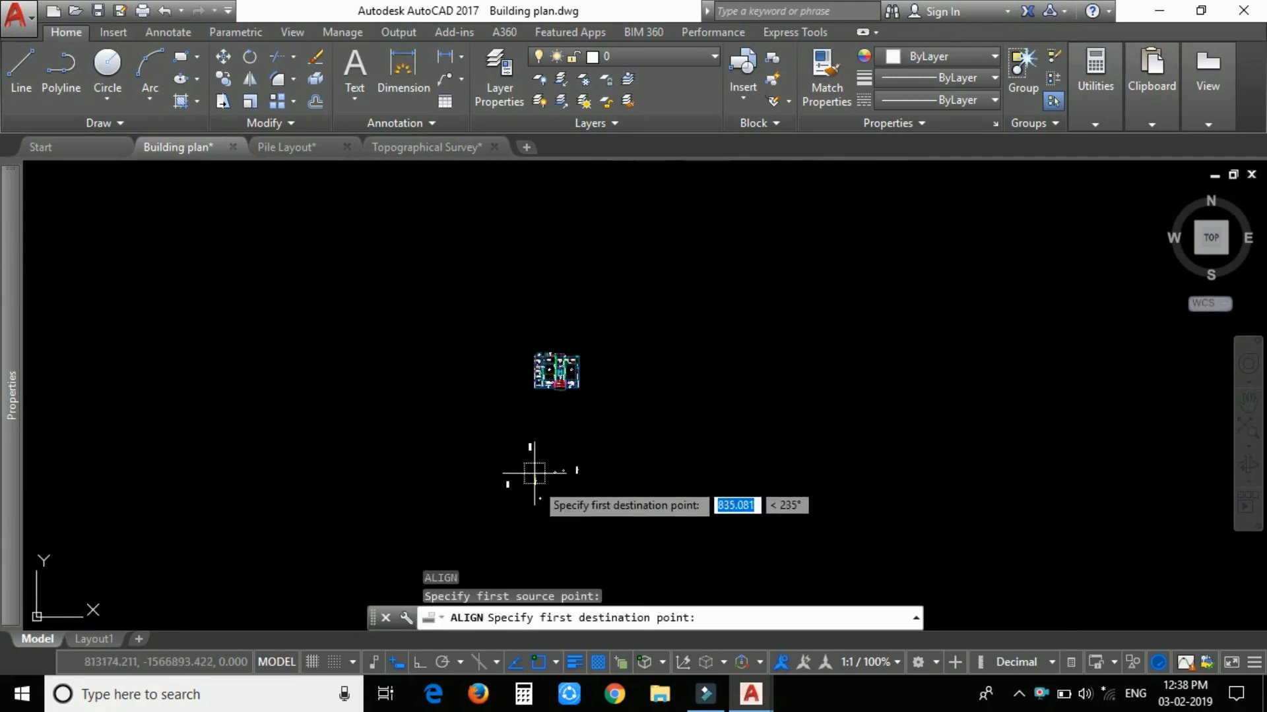
pyautogui.scroll(8, 558, 371)
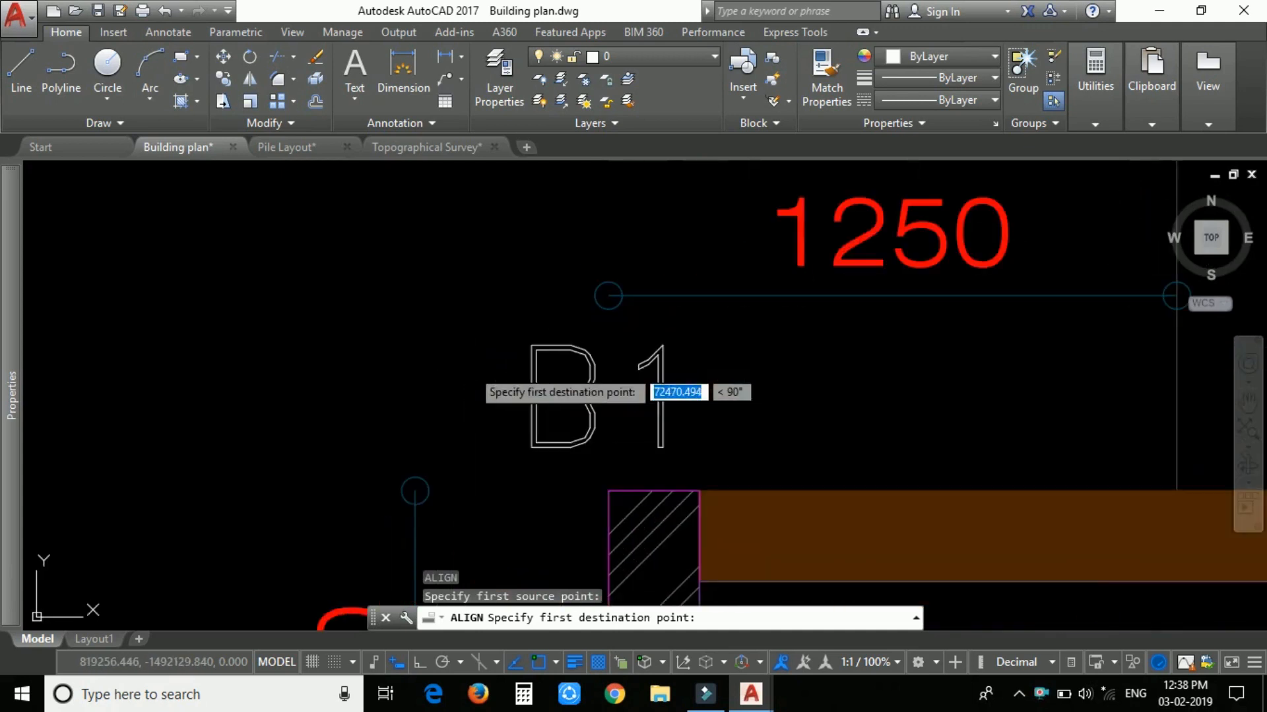
pyautogui.click(608, 492)
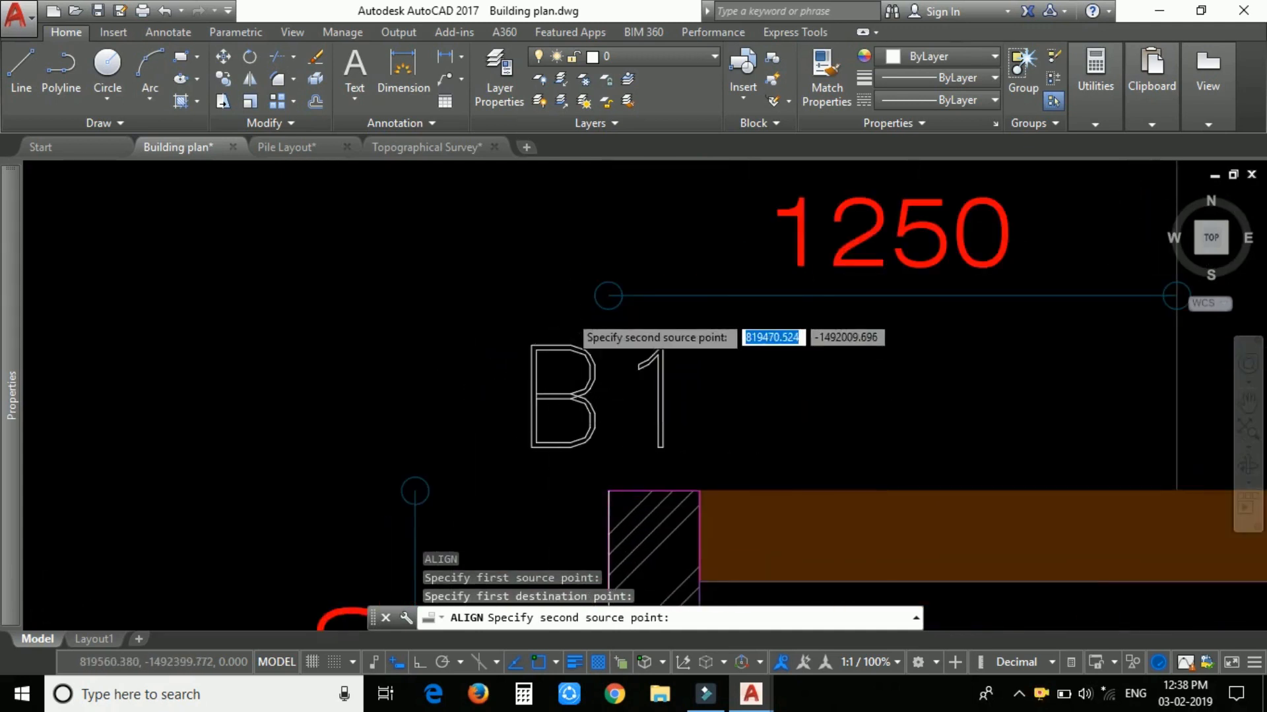
# Set survey point B2 as second source point and the plan's wall corner beside the B2 beam label as its destination
pyautogui.scroll(-5, 569, 312)
pyautogui.scroll(-8, 569, 312)
pyautogui.scroll(10, 581, 328)
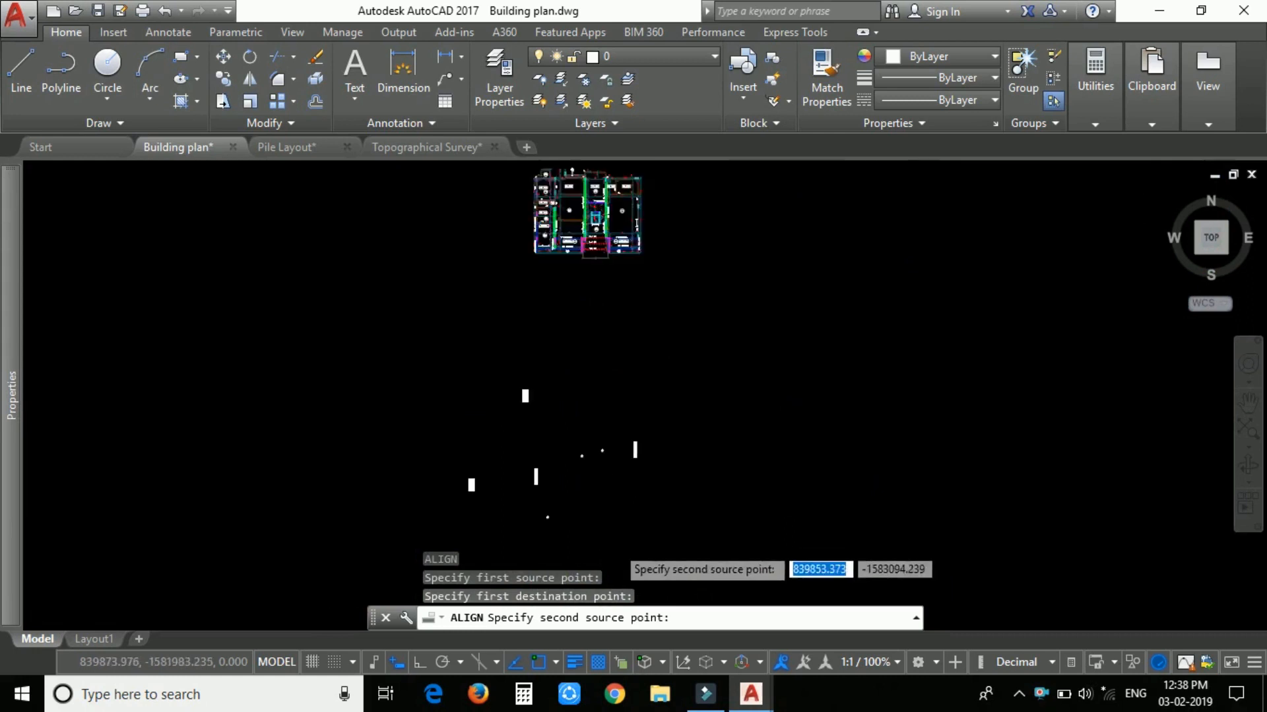
pyautogui.scroll(5, 727, 331)
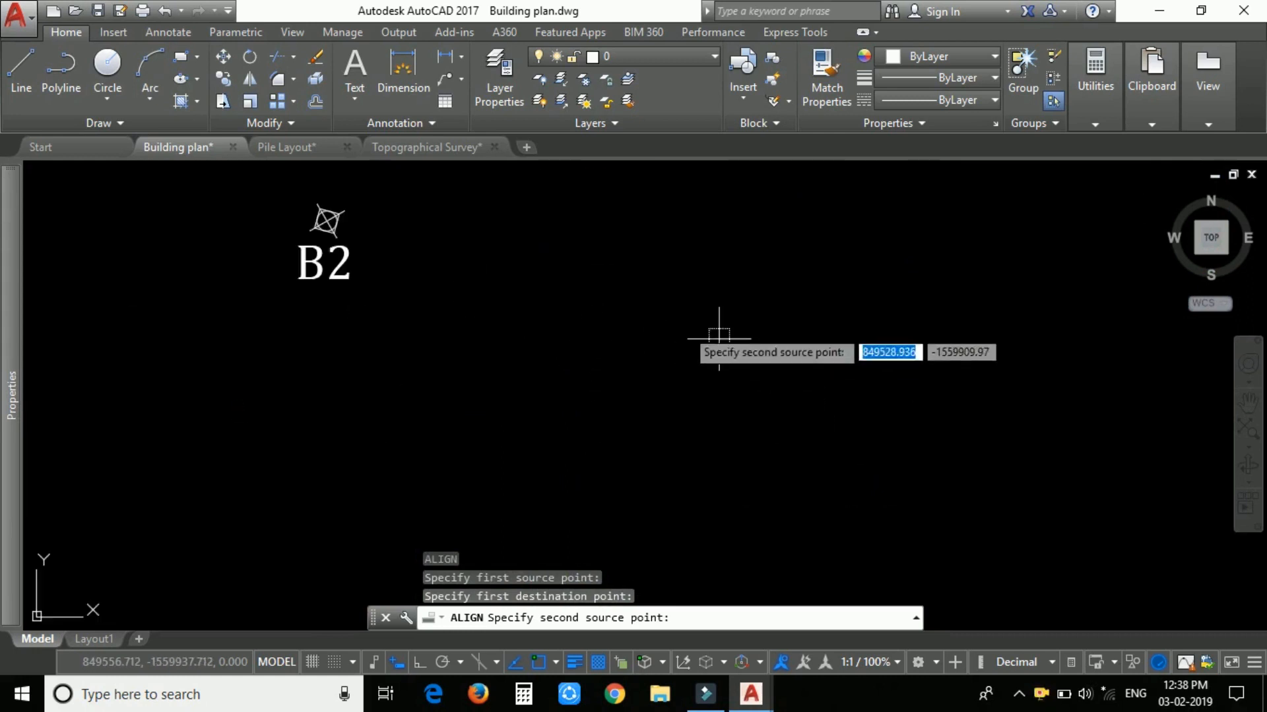
pyautogui.click(326, 220)
pyautogui.scroll(-8, 386, 315)
pyautogui.scroll(8, 452, 424)
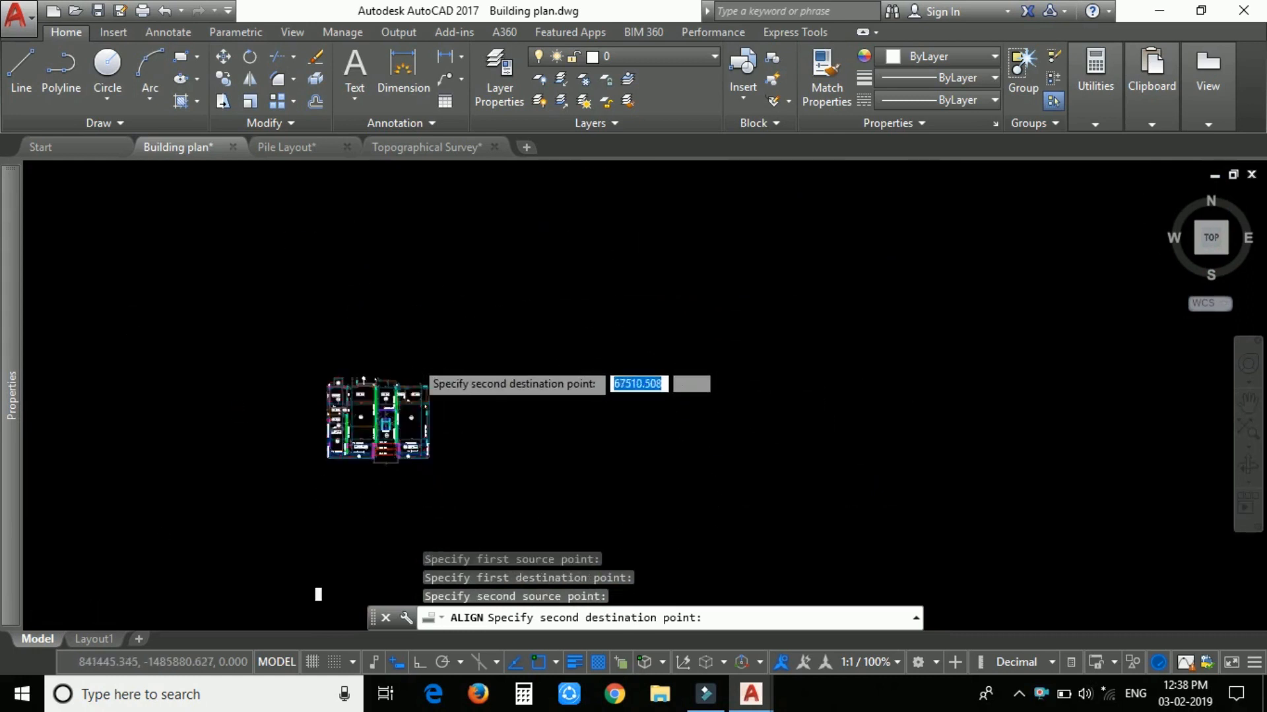
pyautogui.scroll(8, 401, 427)
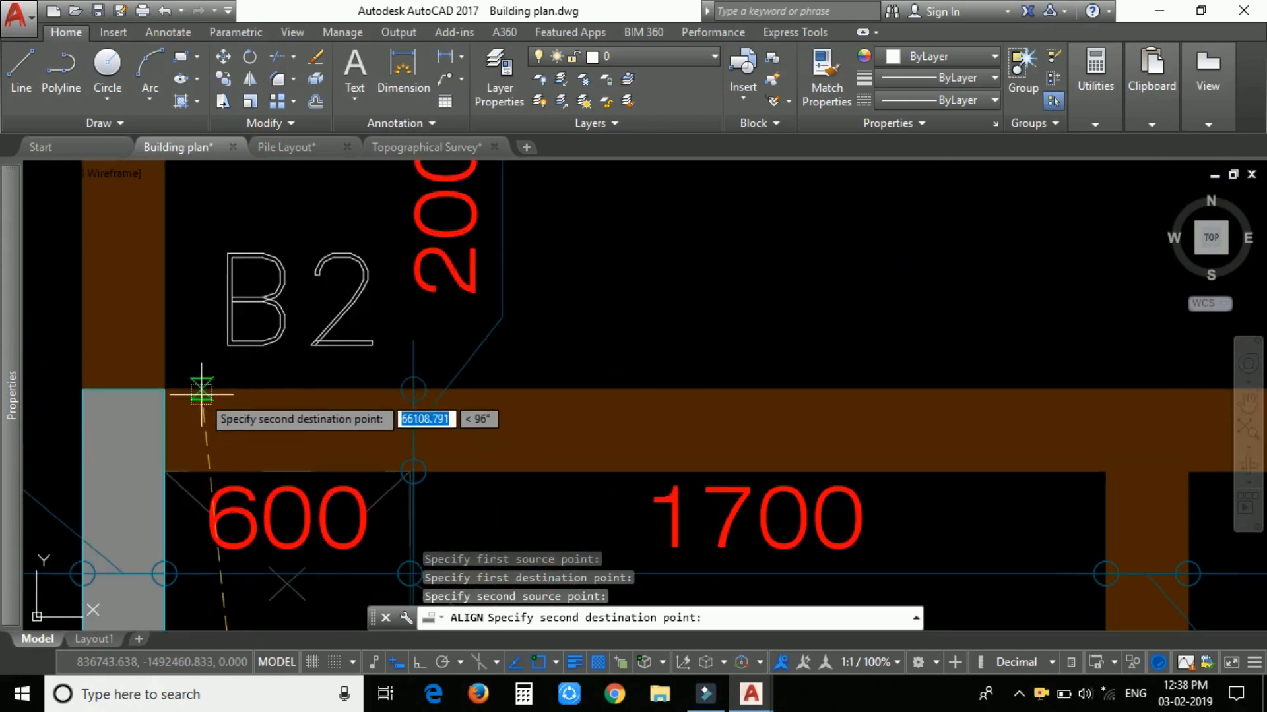
pyautogui.click(164, 389)
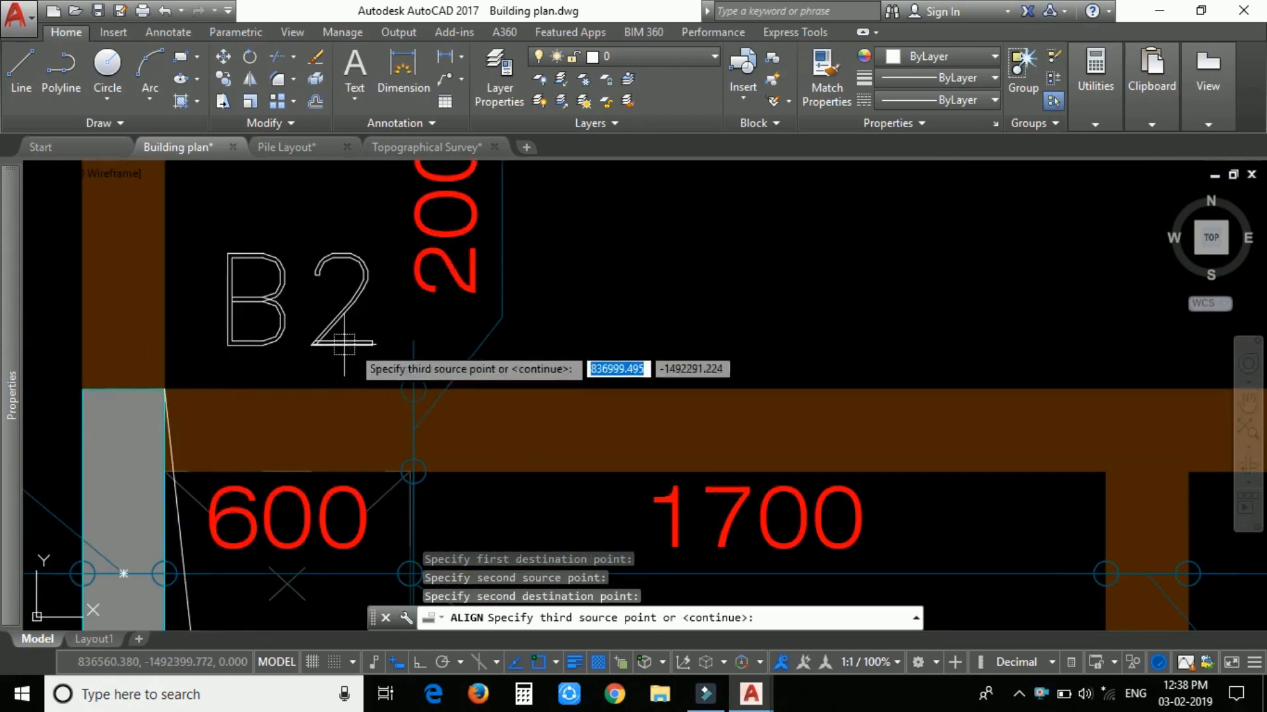
# Complete the survey points' alignment without a third source point and without scaling the objects
pyautogui.scroll(-10, 574, 300)
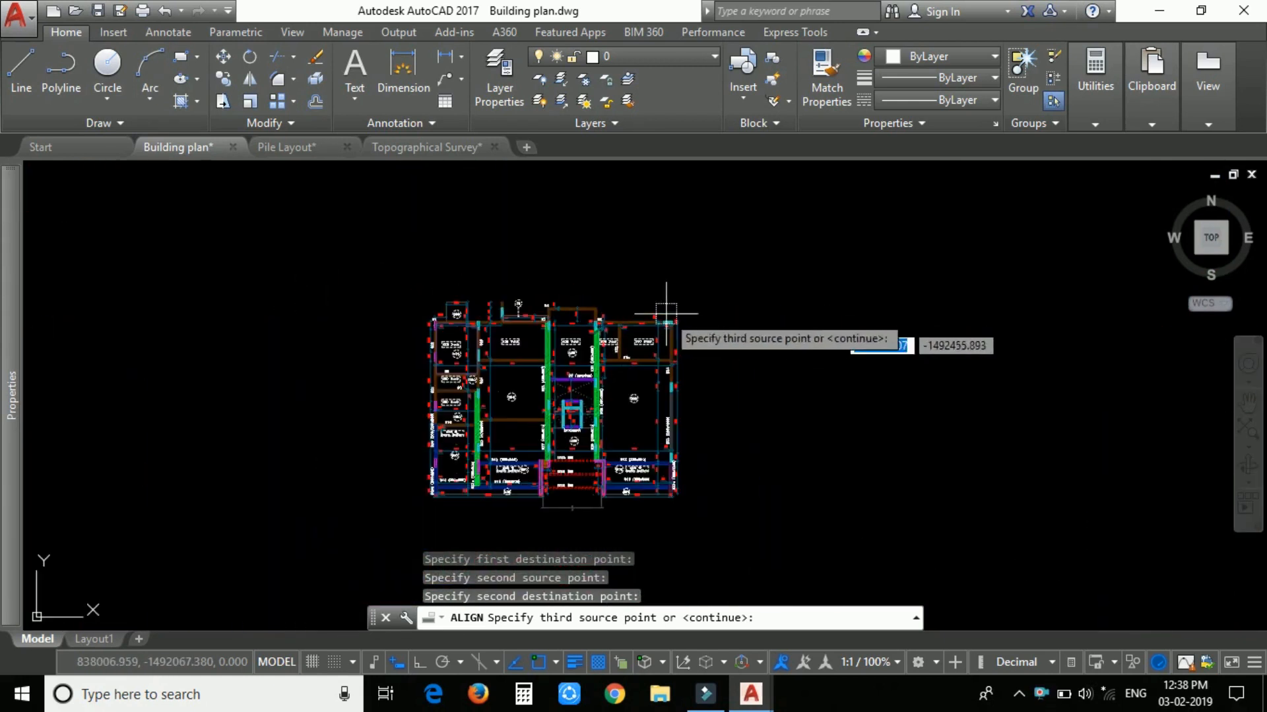
pyautogui.rightClick(788, 297)
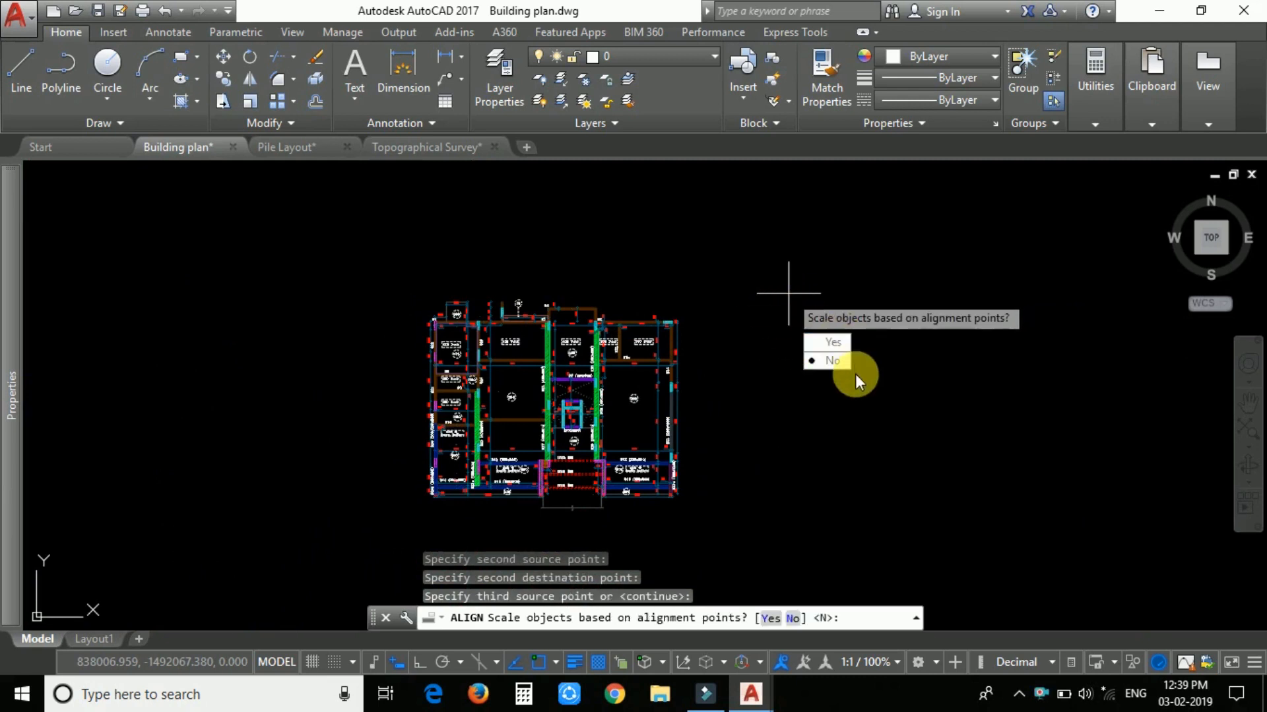
pyautogui.click(833, 361)
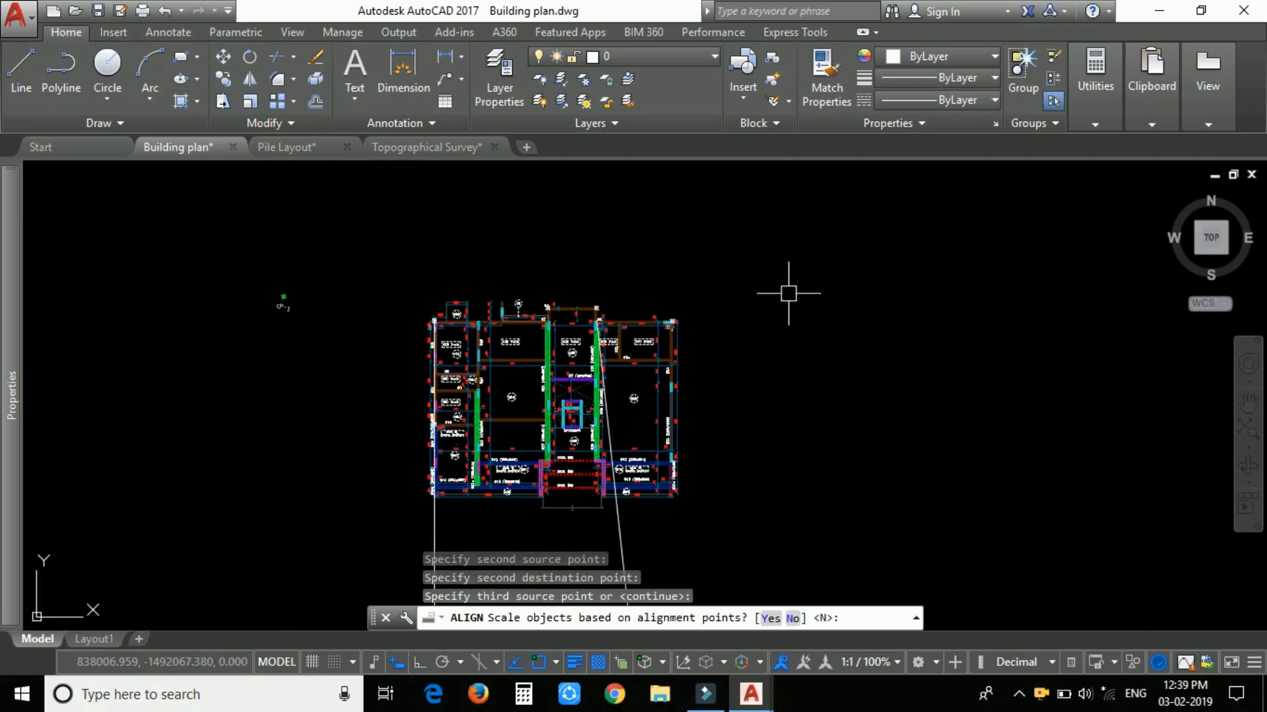
pyautogui.scroll(-3, 740, 310)
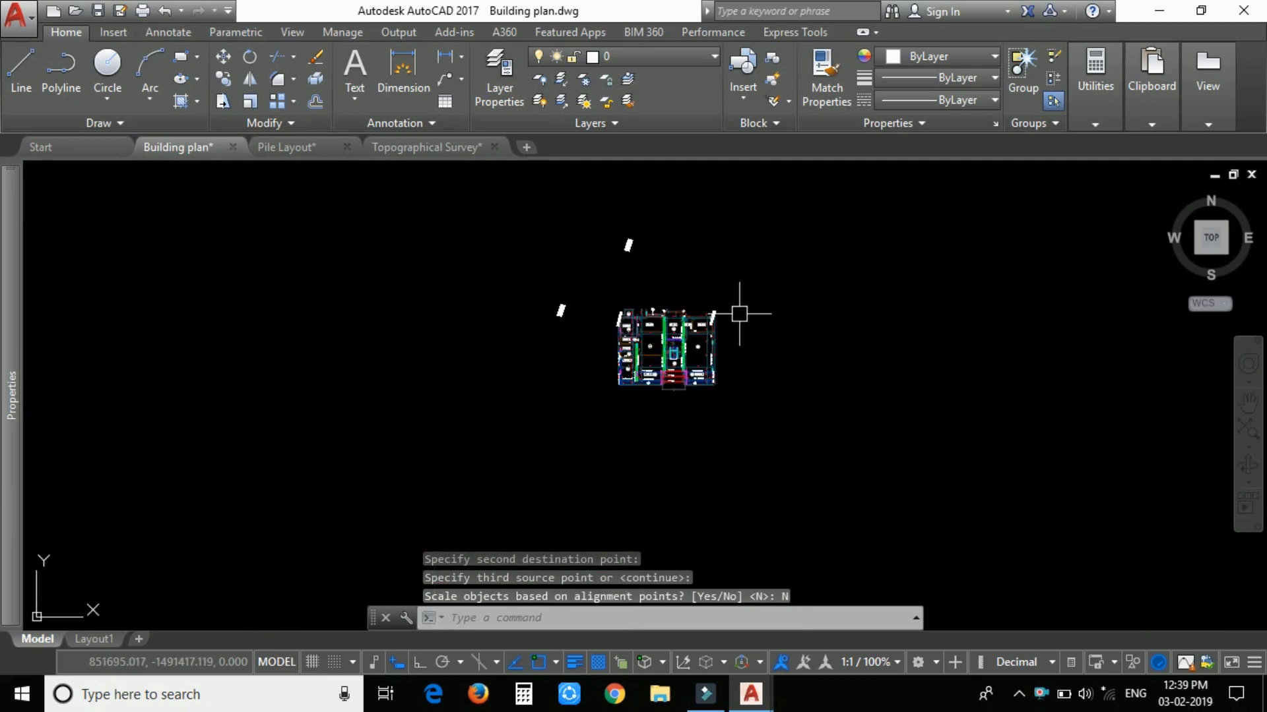
pyautogui.scroll(3, 650, 312)
pyautogui.scroll(-1, 810, 466)
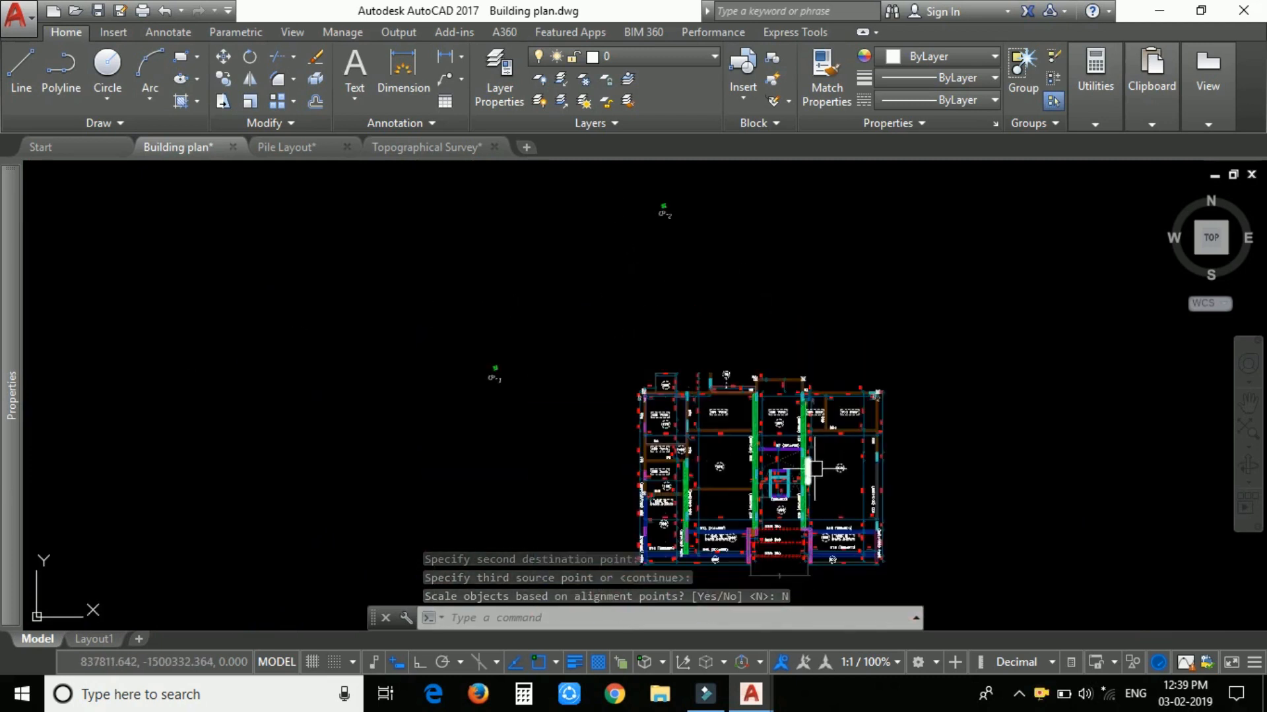
# Examine the positions of the building plan and the two control points beside it
pyautogui.scroll(3, 508, 374)
pyautogui.scroll(-1, 430, 416)
pyautogui.scroll(-3, 469, 400)
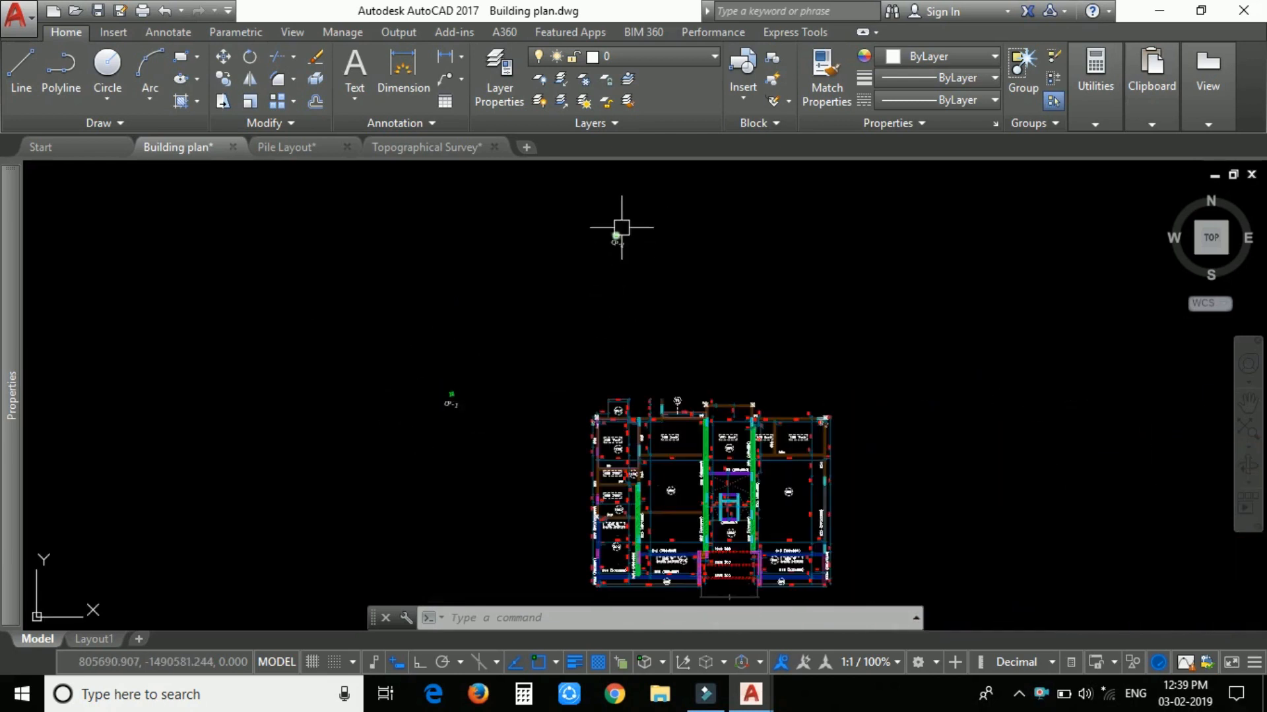
pyautogui.scroll(3, 623, 227)
pyautogui.scroll(-3, 575, 281)
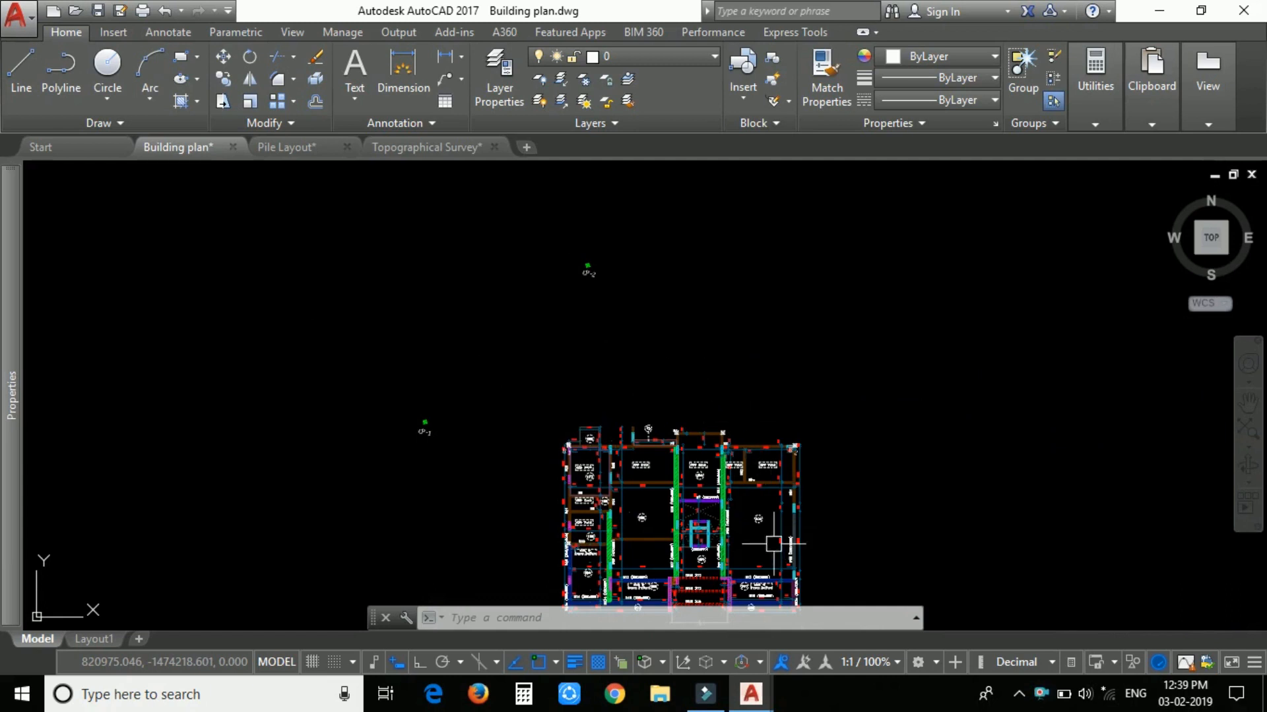
pyautogui.scroll(-4, 721, 413)
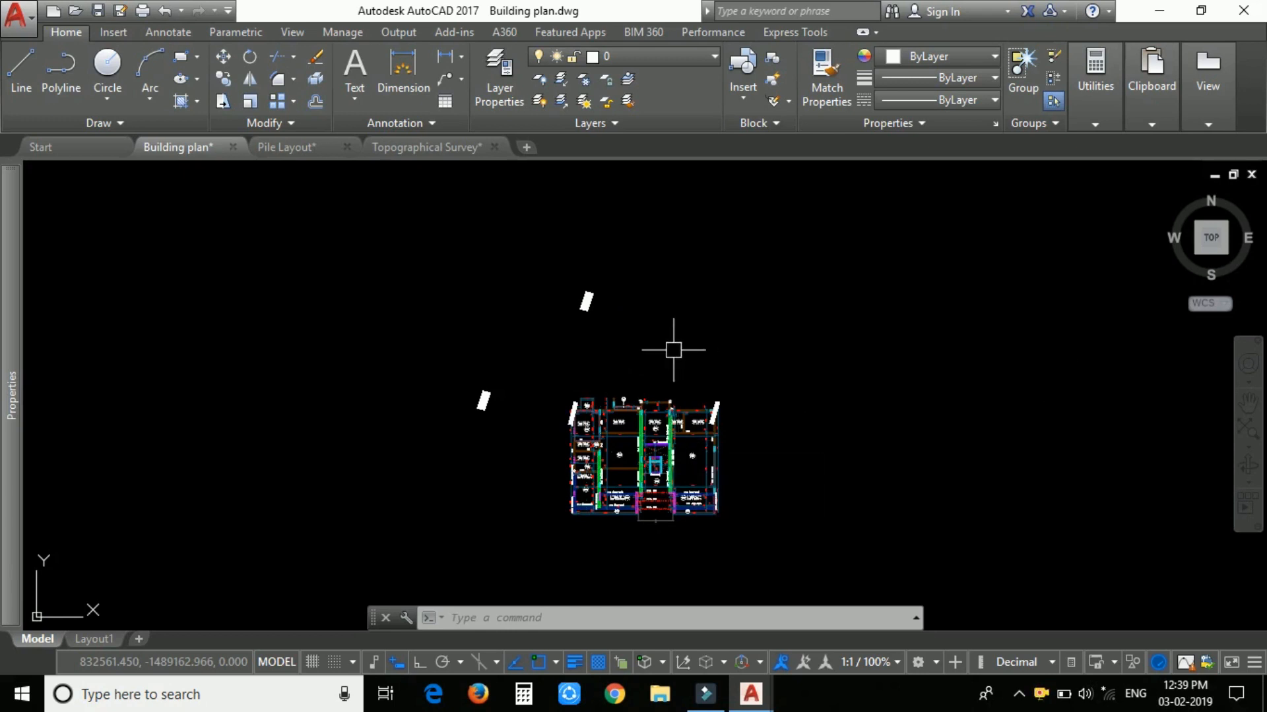
pyautogui.scroll(-2, 673, 351)
pyautogui.scroll(2, 674, 358)
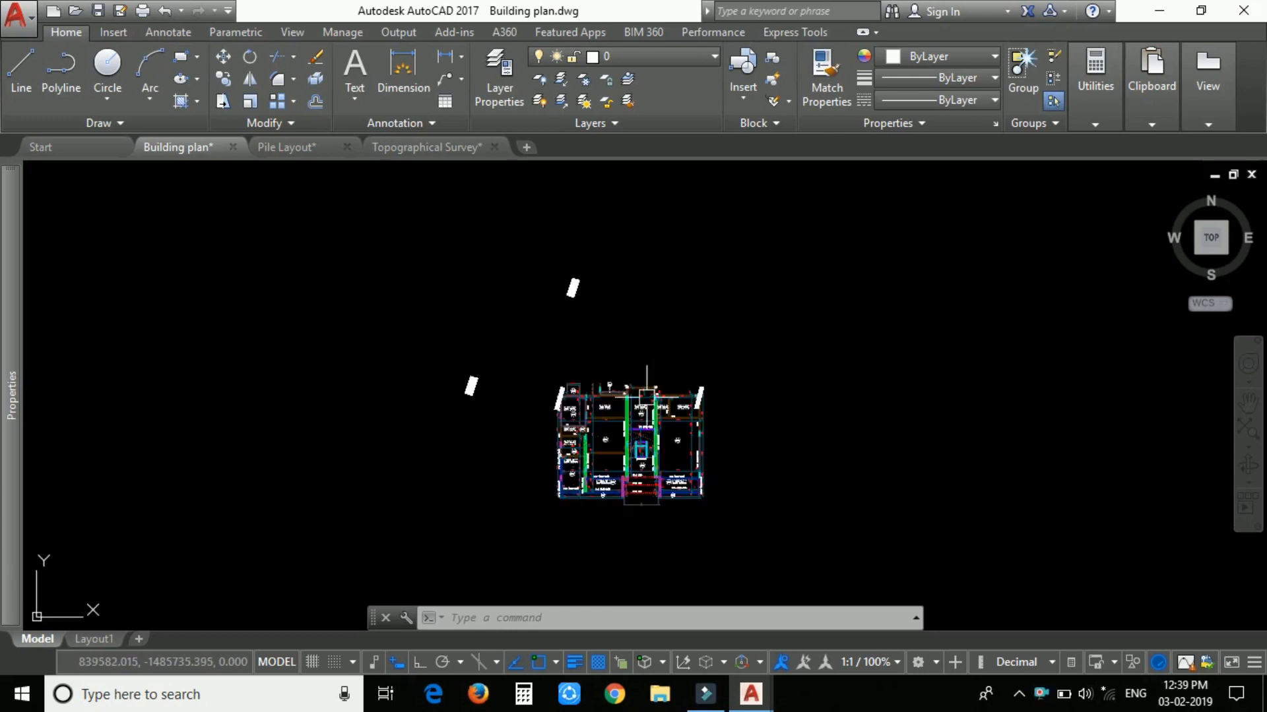
pyautogui.scroll(2, 646, 396)
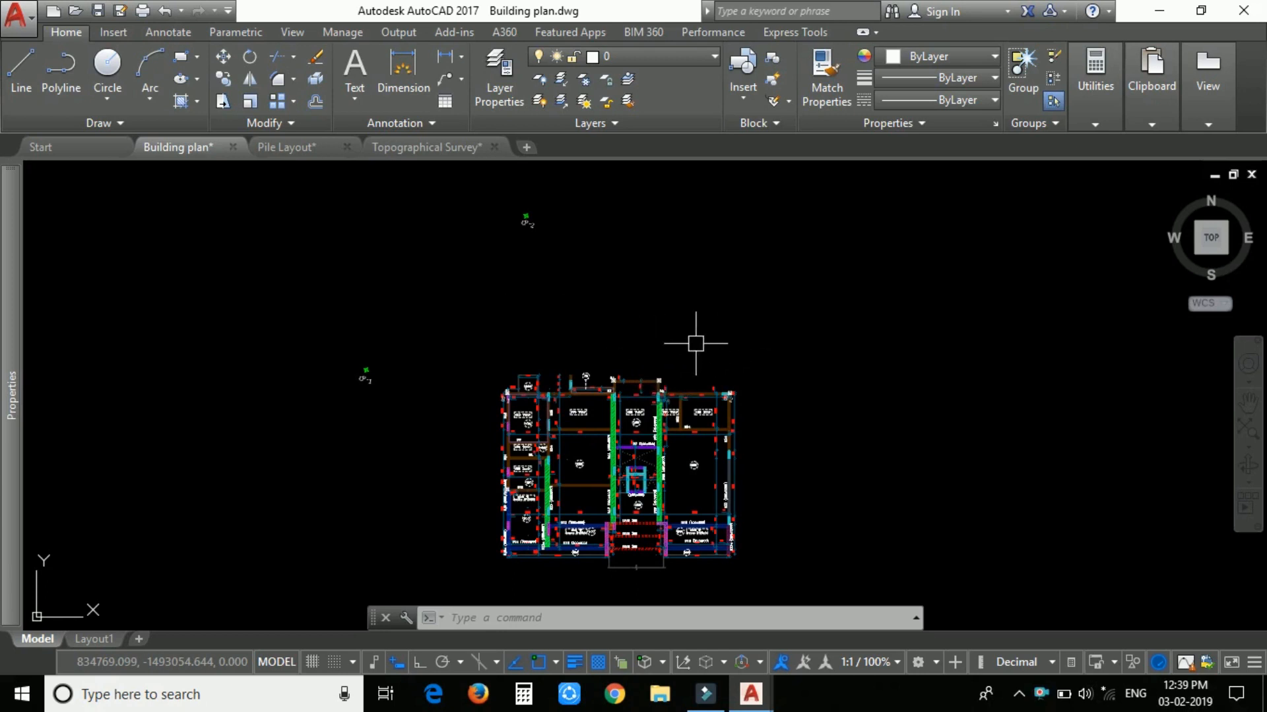
# Switch to the Pile Layout drawing and examine its pile caps, grid lines and dimensions on Layout1
pyautogui.click(743, 687)
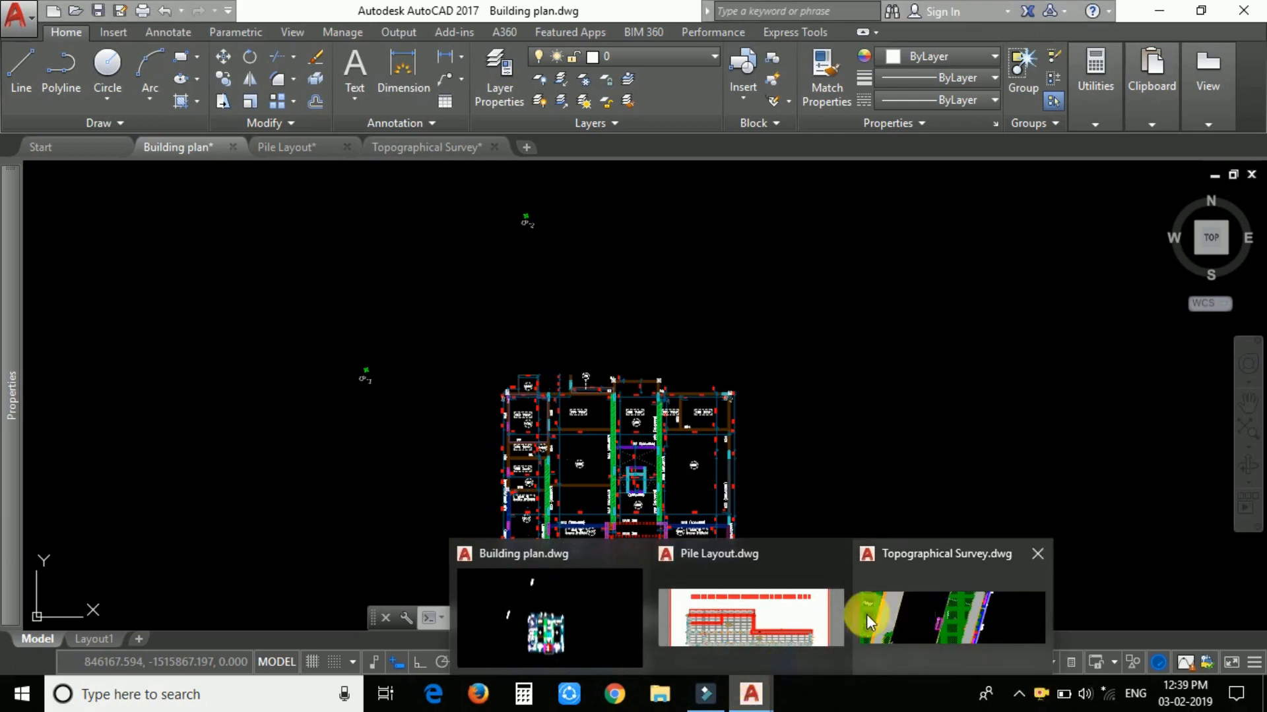
pyautogui.click(756, 617)
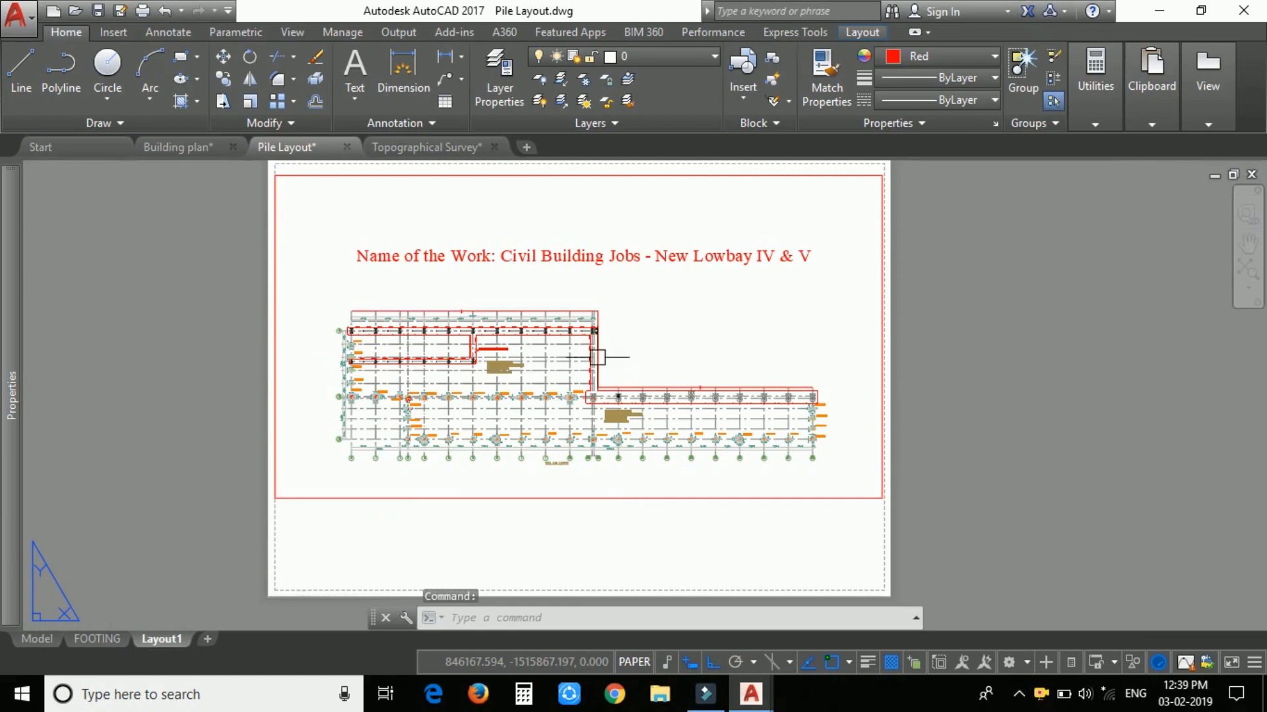
pyautogui.scroll(8, 597, 357)
pyautogui.scroll(5, 438, 311)
pyautogui.scroll(-5, 521, 285)
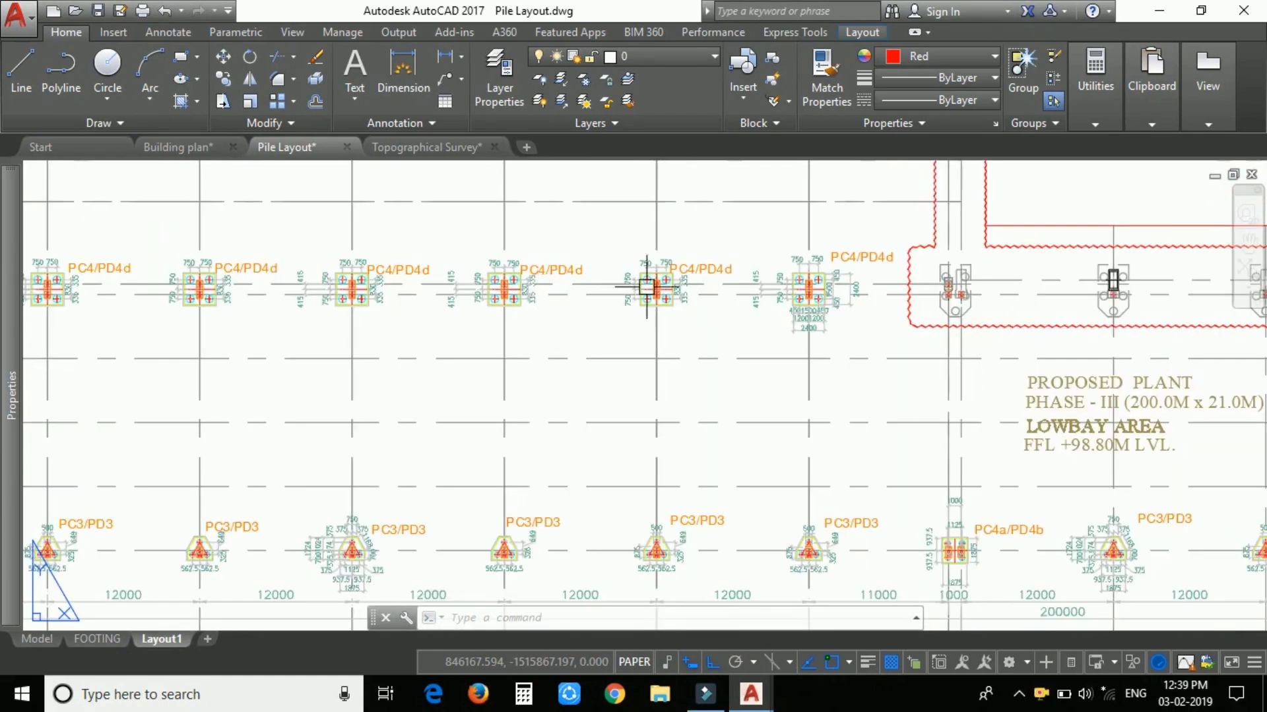
pyautogui.scroll(-5, 954, 291)
pyautogui.scroll(5, 772, 419)
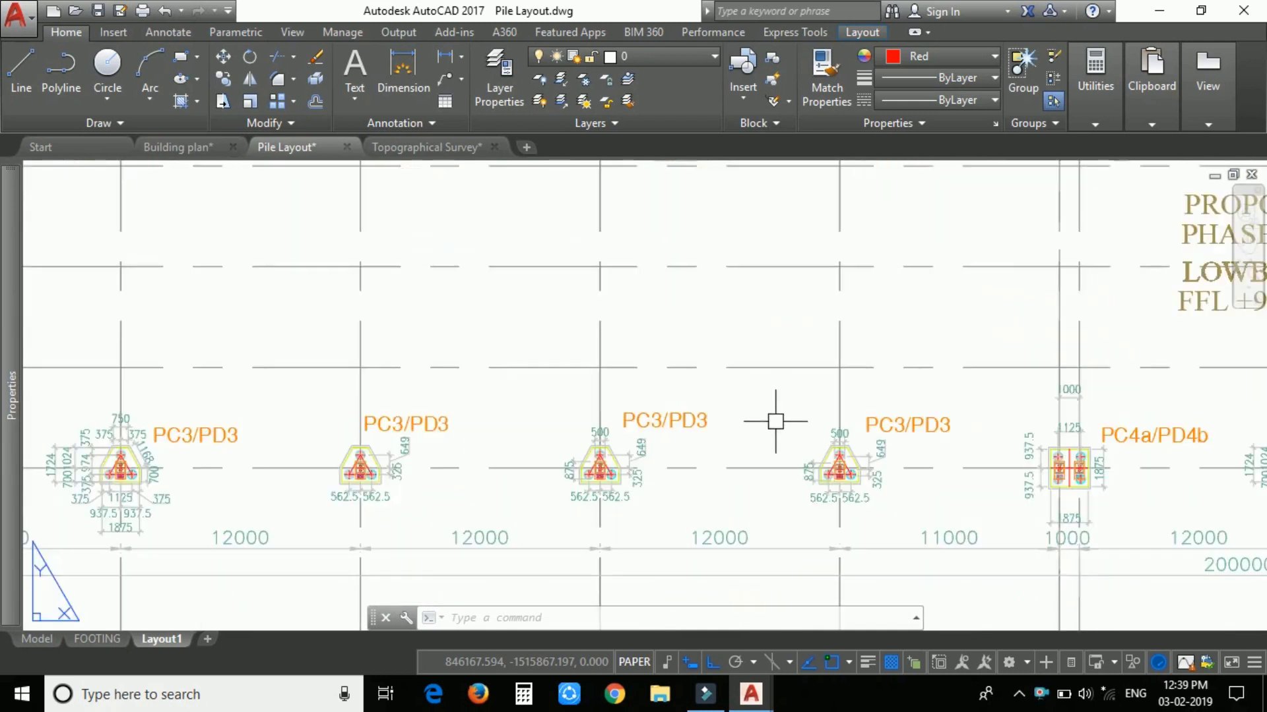
pyautogui.scroll(-5, 660, 477)
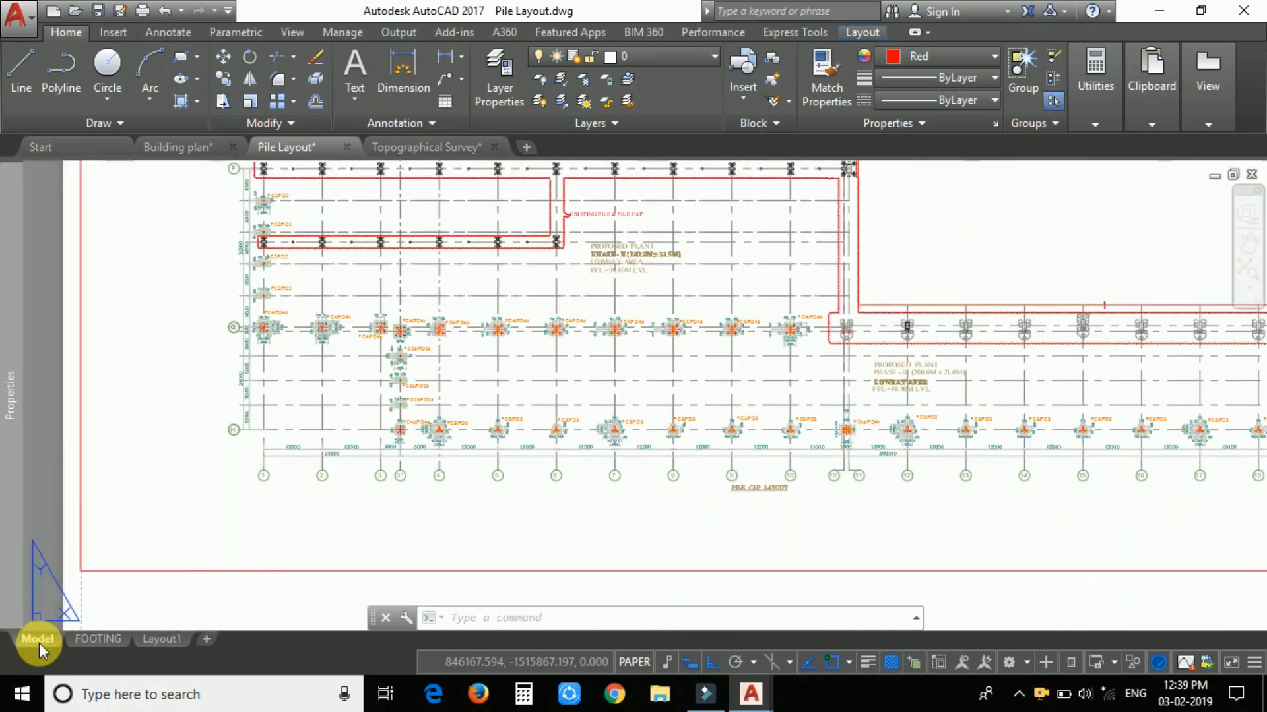
# Show the Pile Layout drawing in model space and inspect the whole pile cap layout with its title
pyautogui.click(38, 641)
pyautogui.scroll(-8, 528, 363)
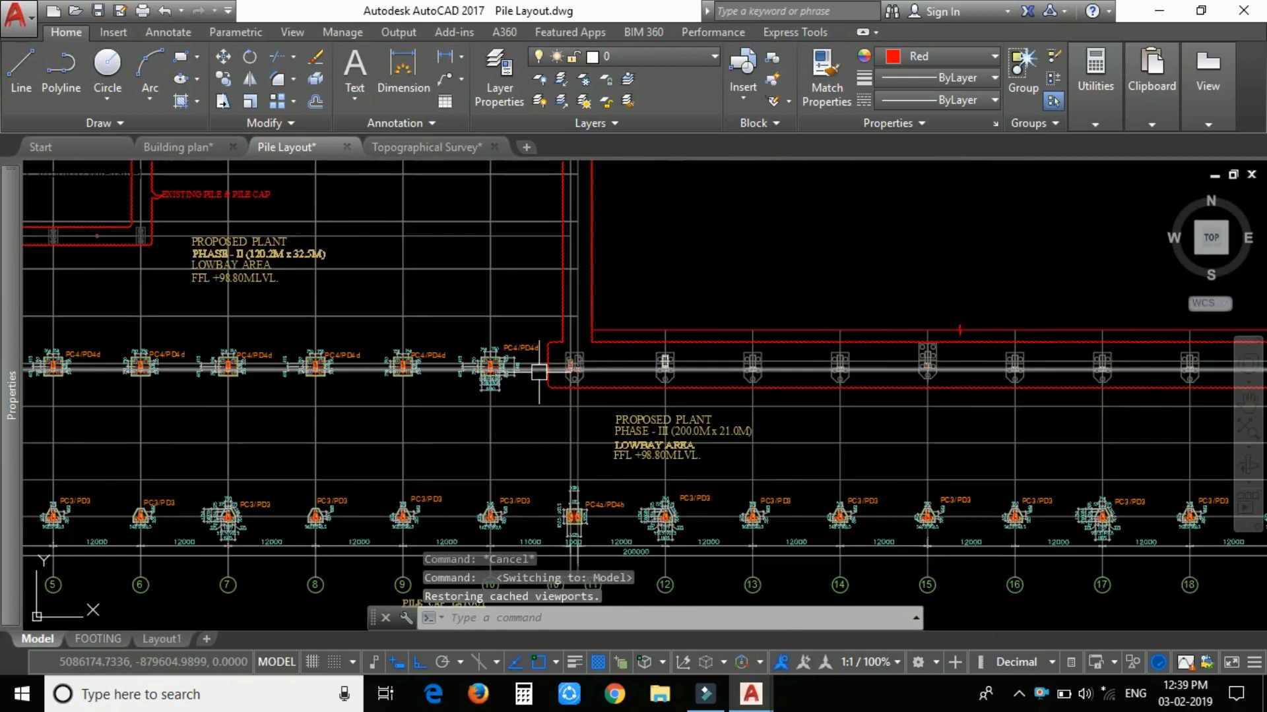
pyautogui.scroll(4, 693, 221)
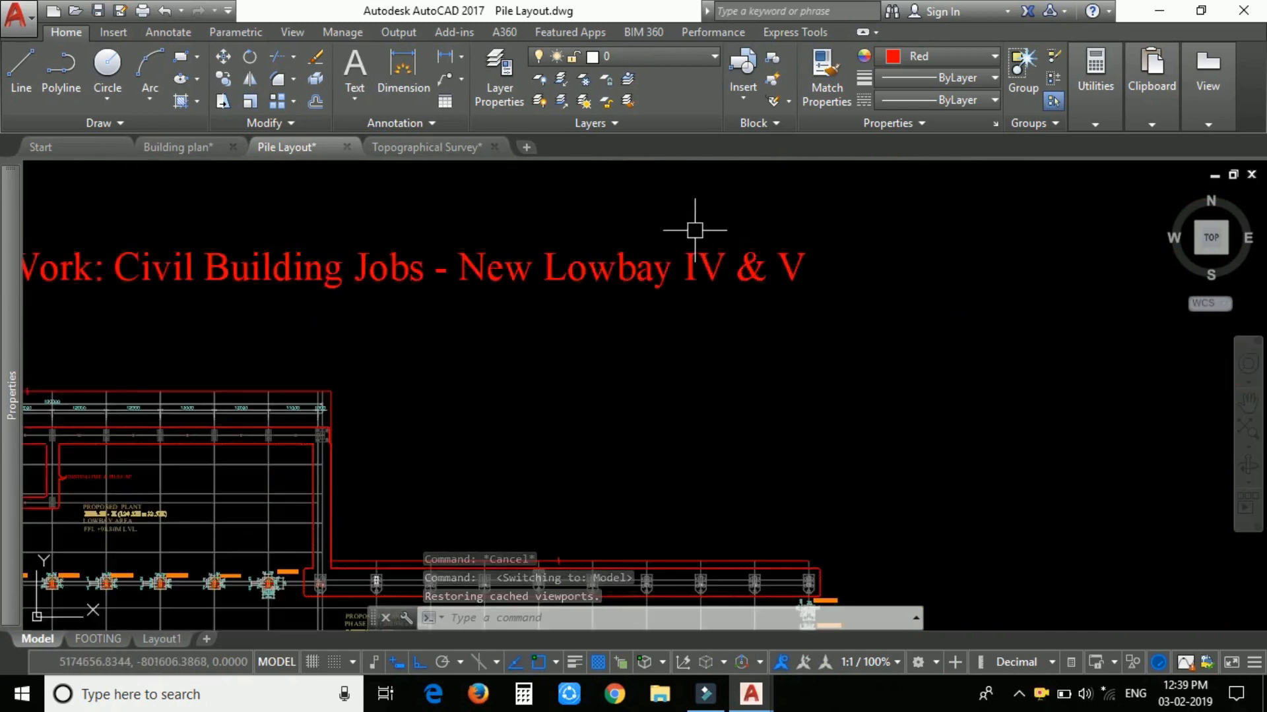
pyautogui.scroll(-2, 679, 221)
pyautogui.scroll(2, 510, 403)
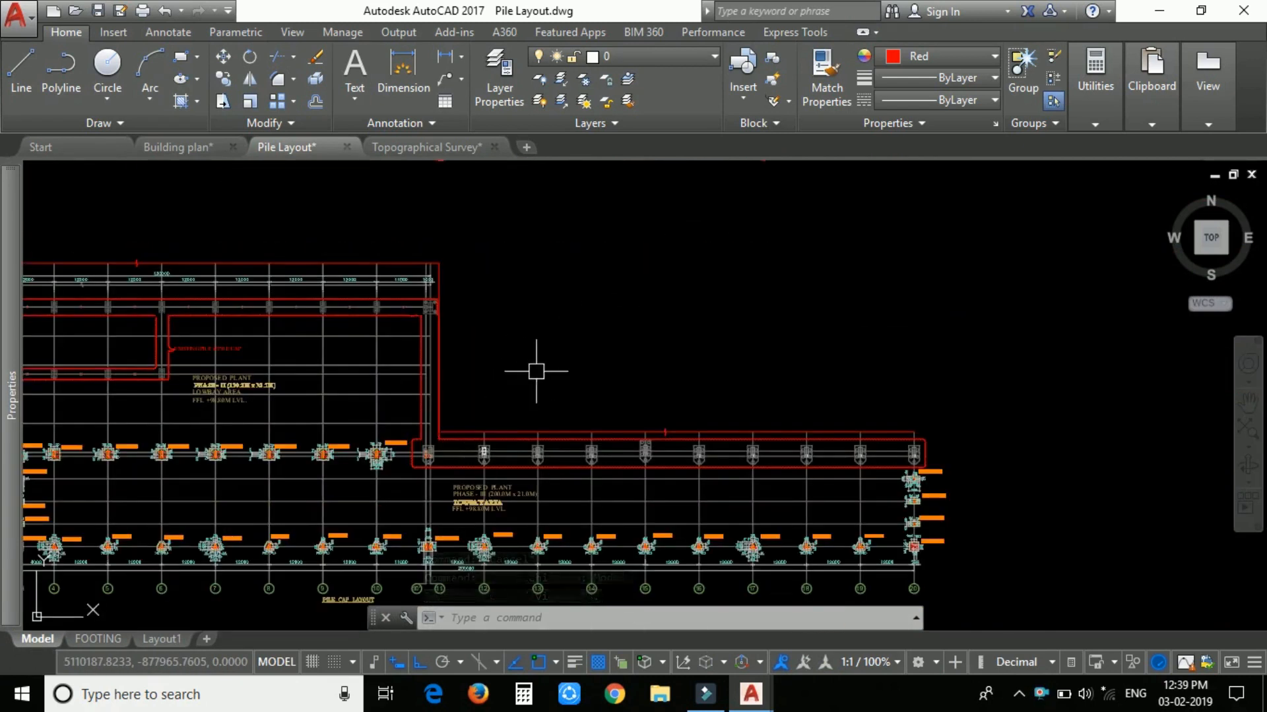
pyautogui.scroll(-2, 541, 368)
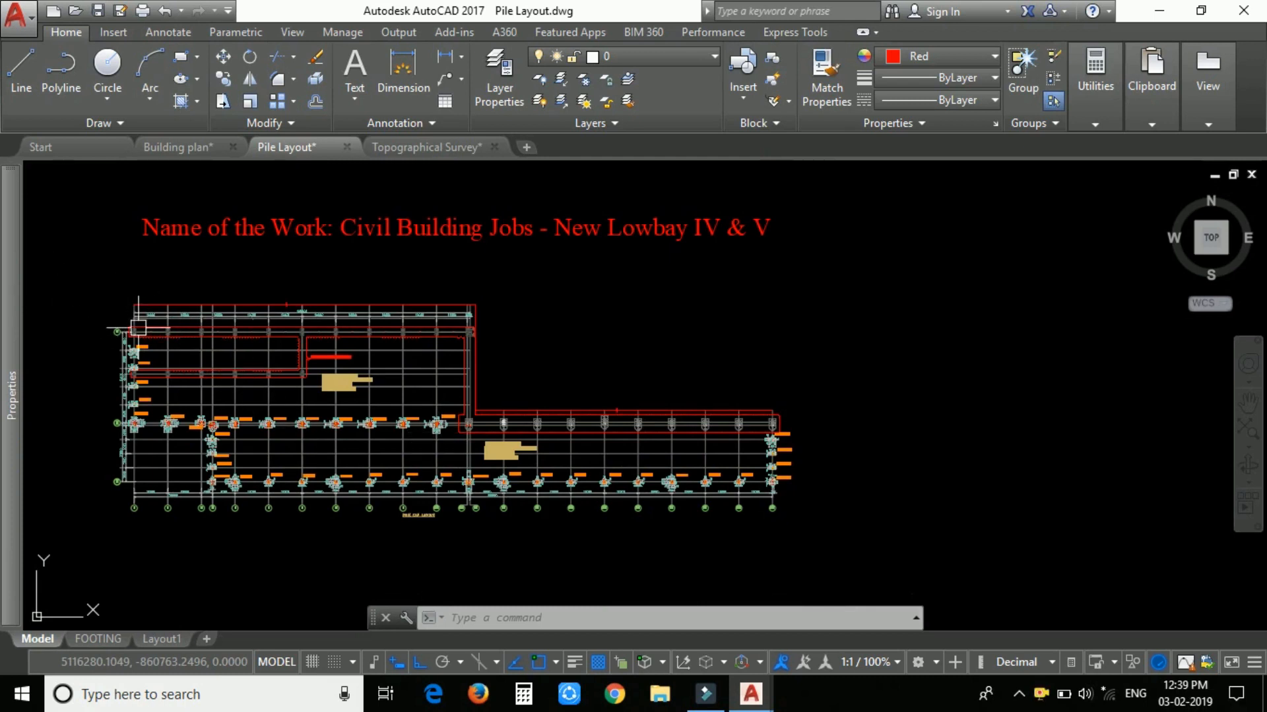
# Switch to the Topographical Survey drawing and examine surveyed points P1 to P10 along the magenta rectangle
pyautogui.hotkey('ctrl', 'Tab')
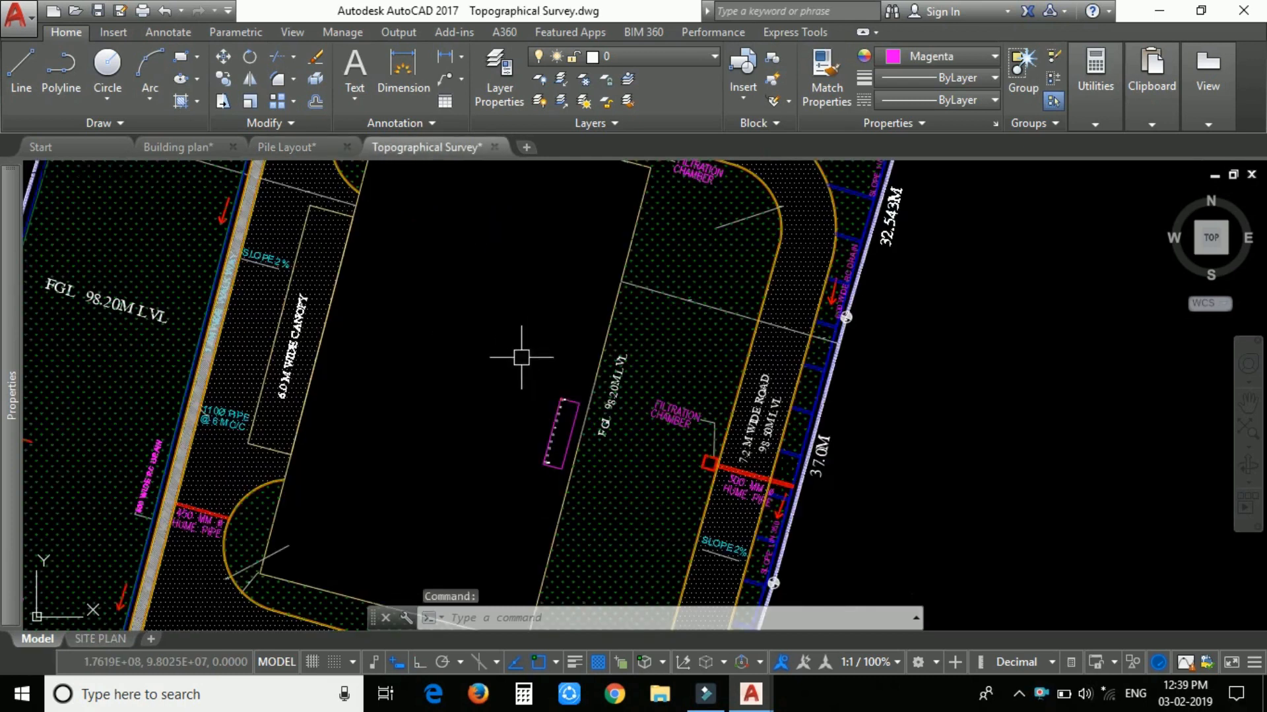
pyautogui.scroll(3, 568, 428)
pyautogui.scroll(2, 496, 312)
pyautogui.scroll(-1, 519, 357)
pyautogui.scroll(2, 548, 259)
pyautogui.scroll(-2, 575, 243)
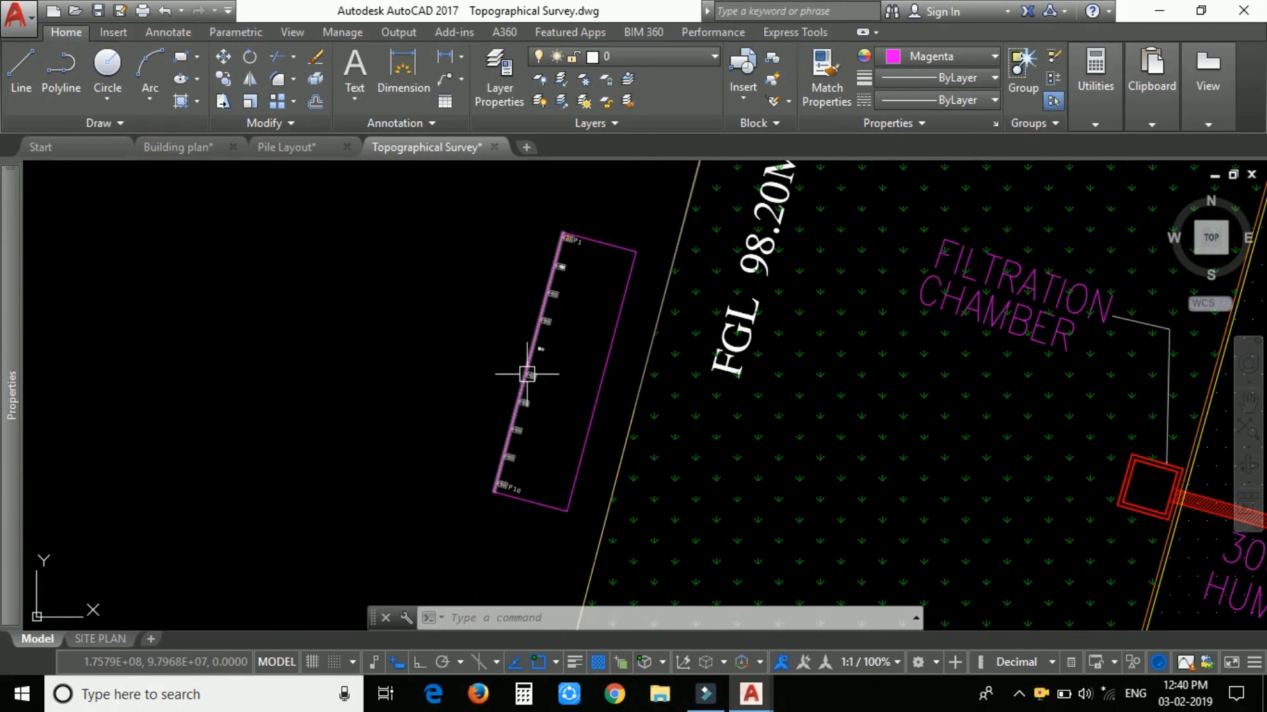
pyautogui.scroll(2, 528, 374)
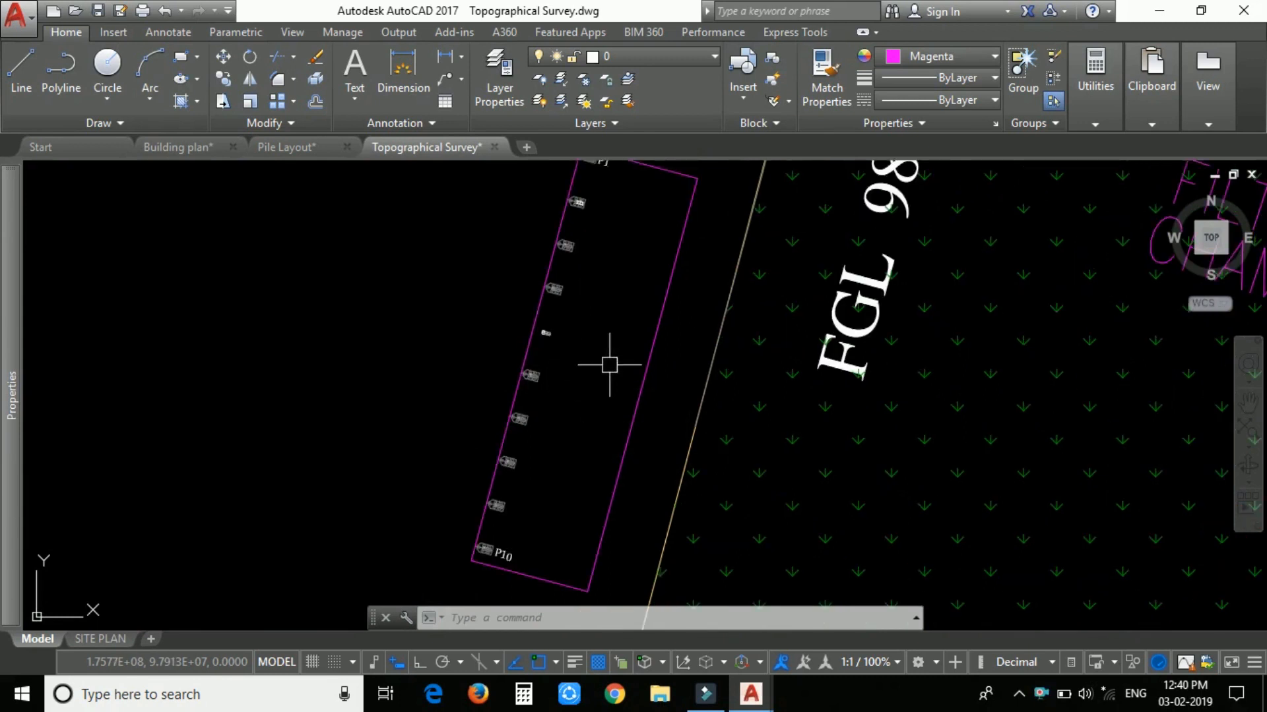
pyautogui.scroll(-4, 609, 365)
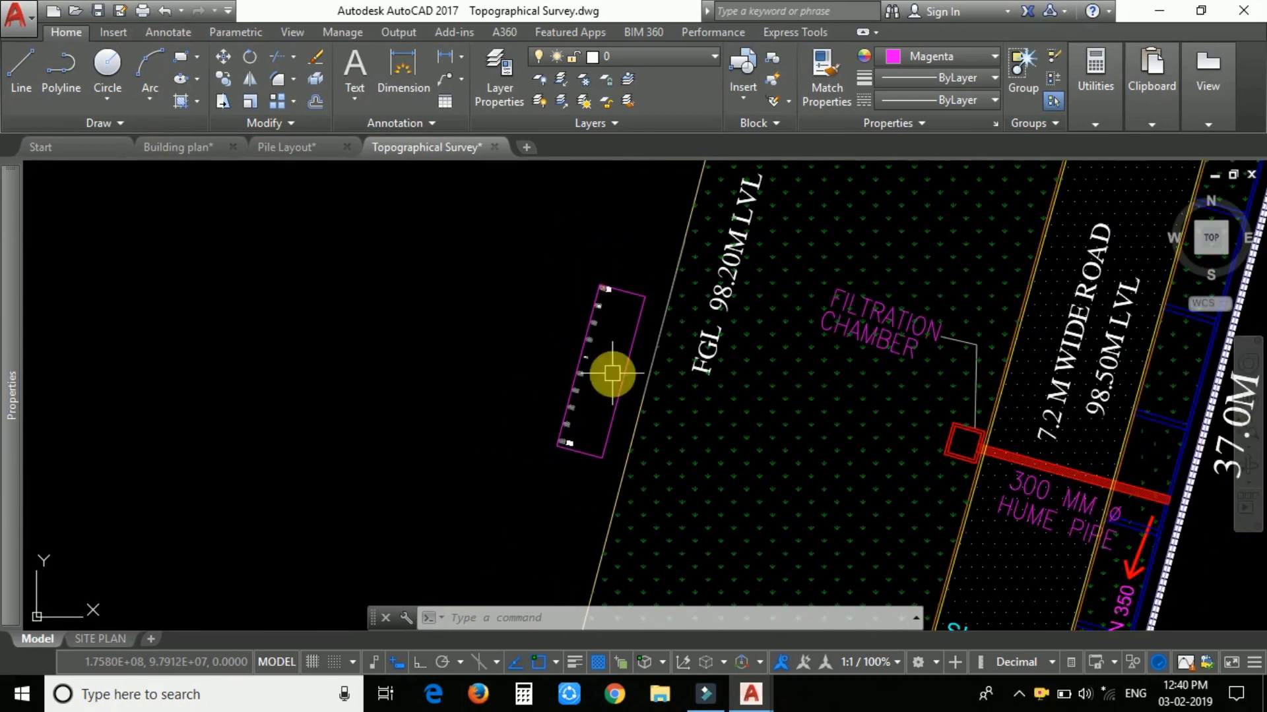
# Return to the Pile Layout drawing and close the Properties palette
pyautogui.hotkey('ctrl', 'Tab')
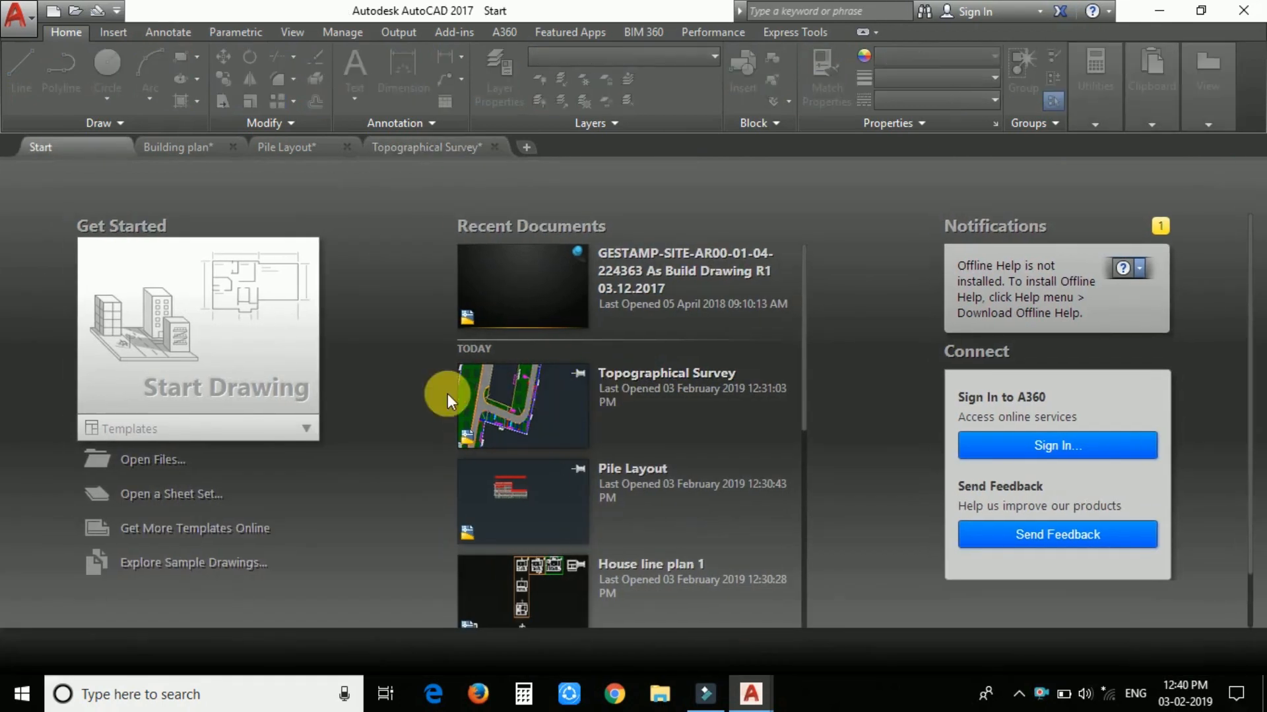
pyautogui.hotkey('ctrl', 'Tab')
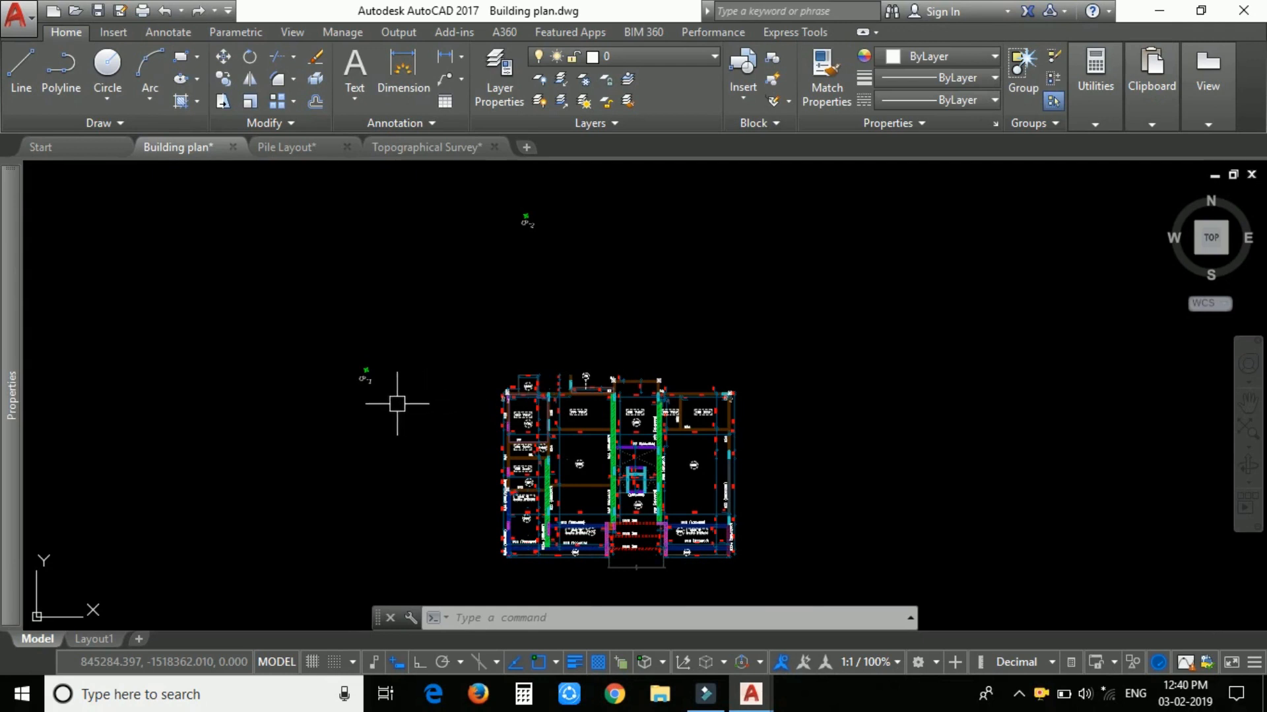
pyautogui.hotkey('ctrl', 'Tab')
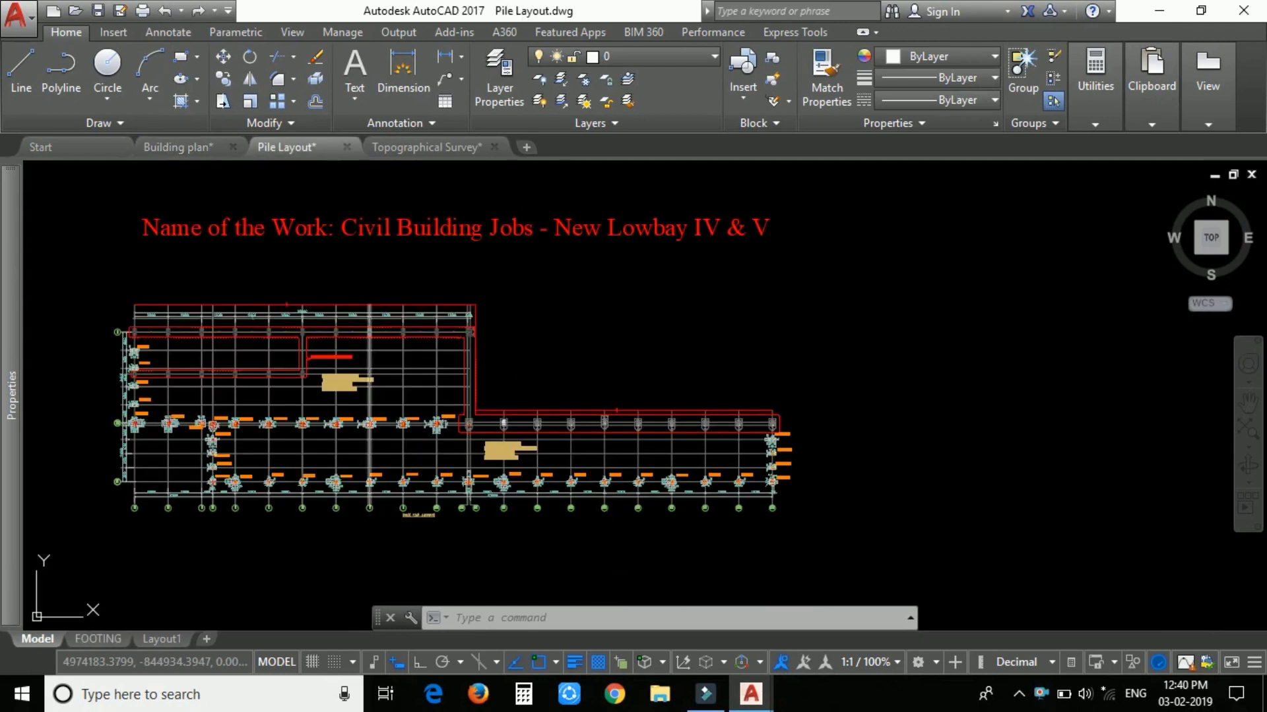
pyautogui.moveTo(11, 271)
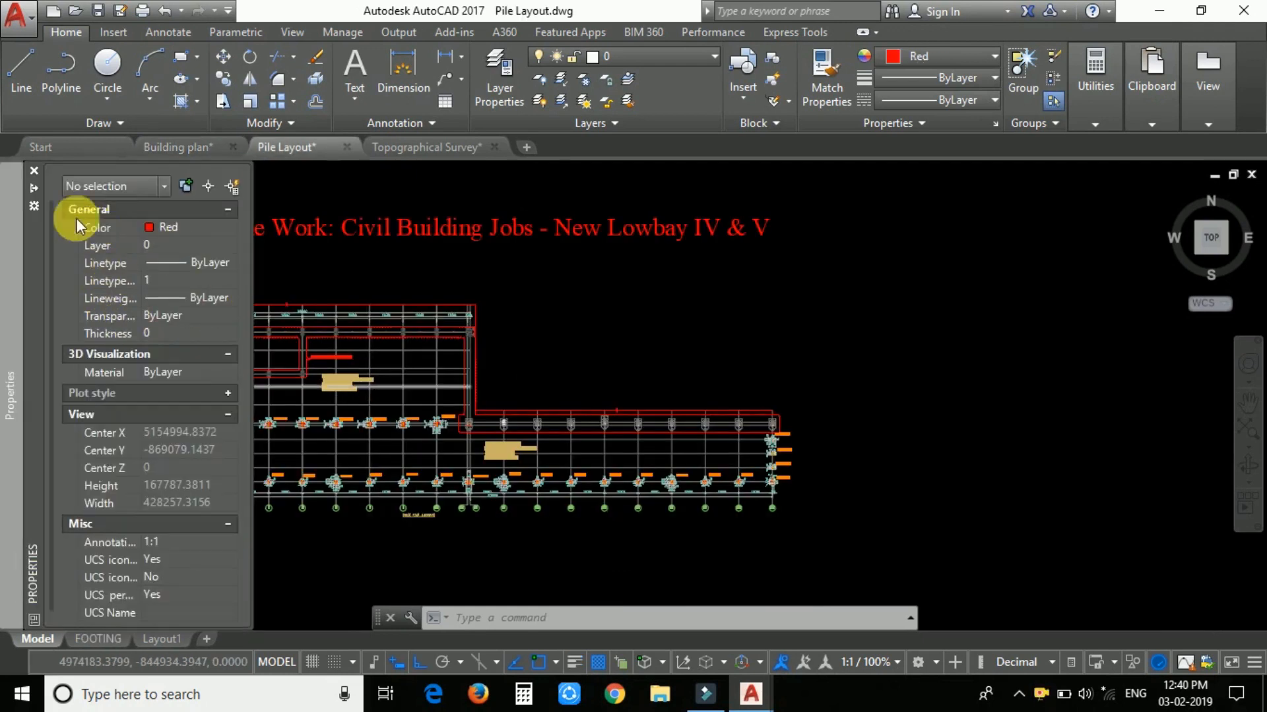
pyautogui.click(33, 170)
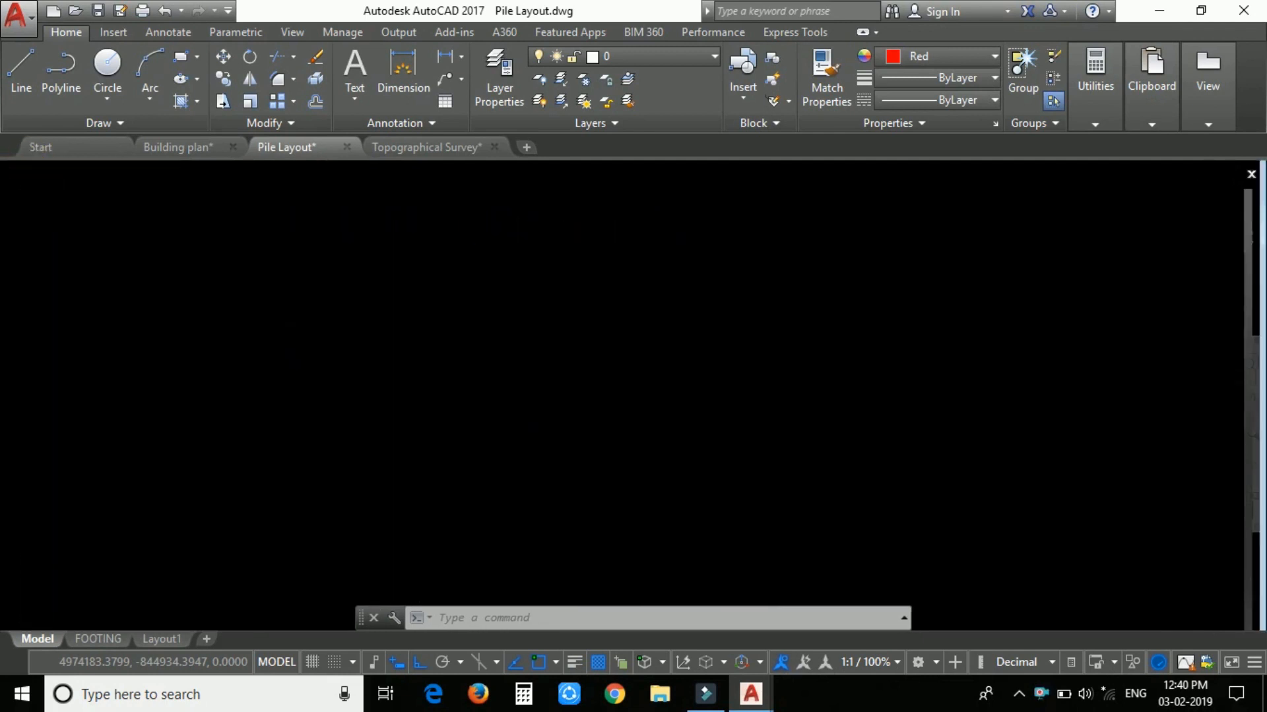
# Select the entire pile layout together with its title text and copy it to the clipboard
pyautogui.click(66, 278)
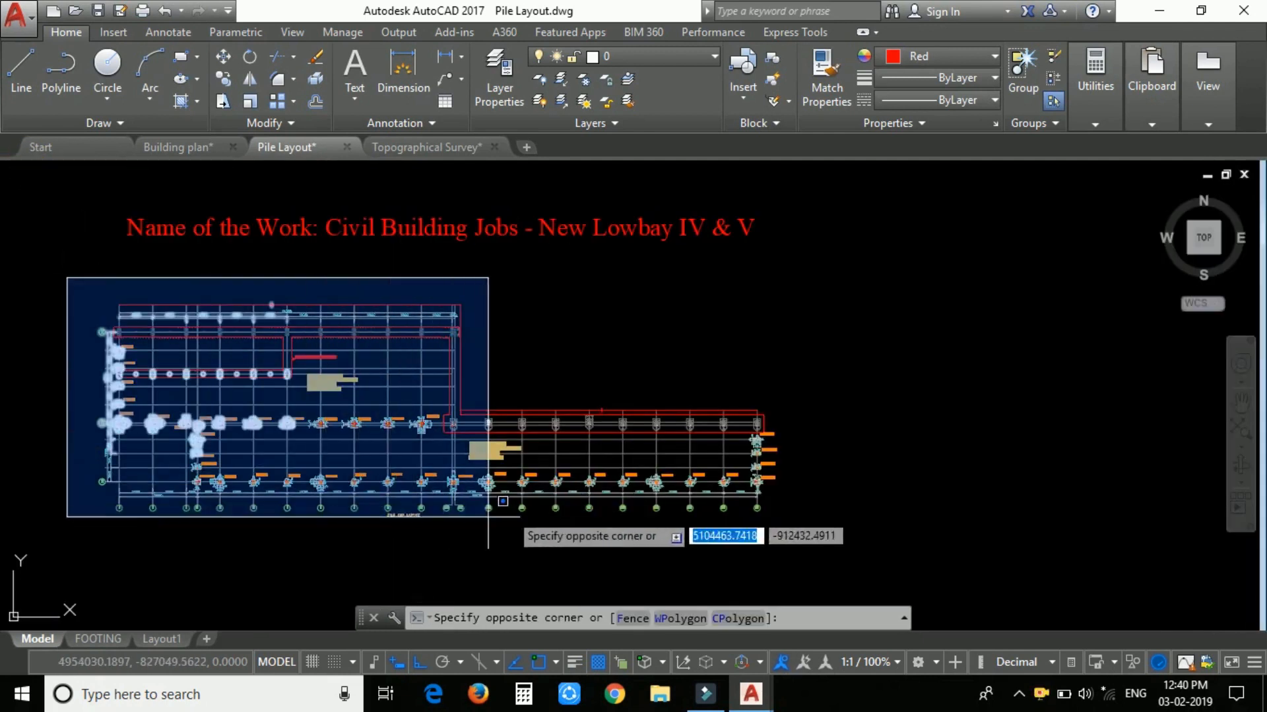
pyautogui.click(841, 540)
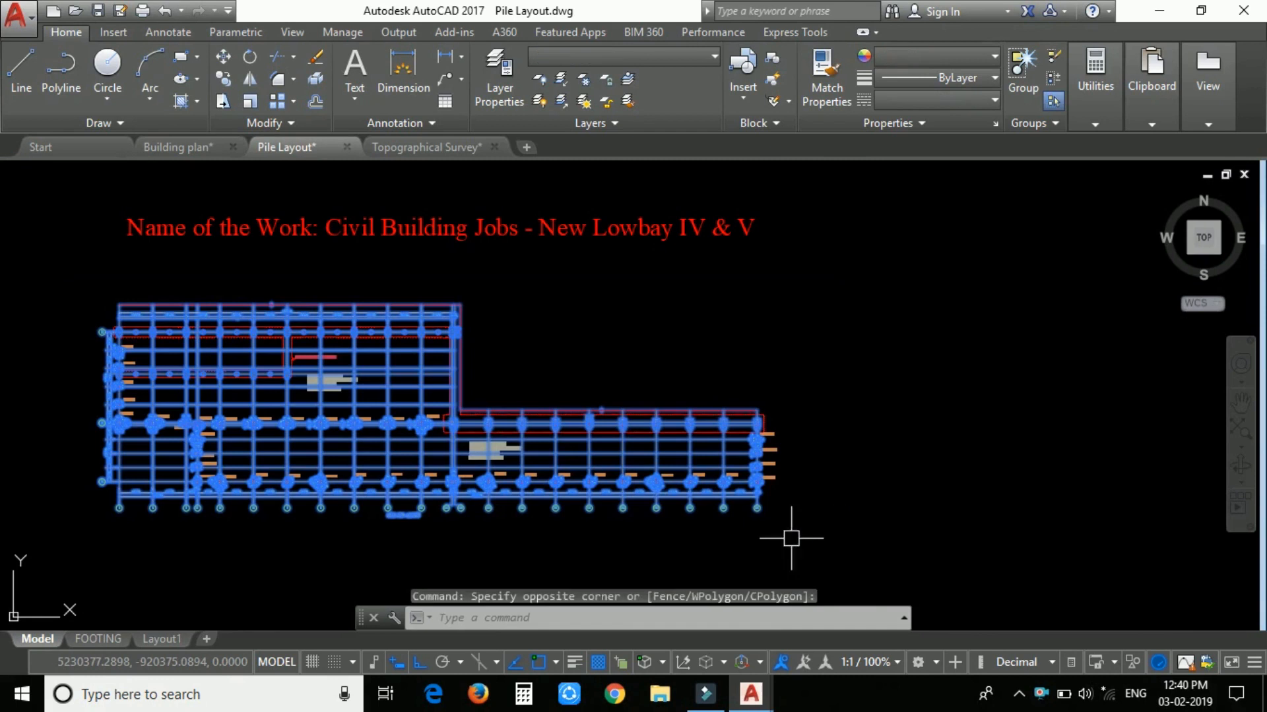
pyautogui.click(412, 284)
pyautogui.click(382, 217)
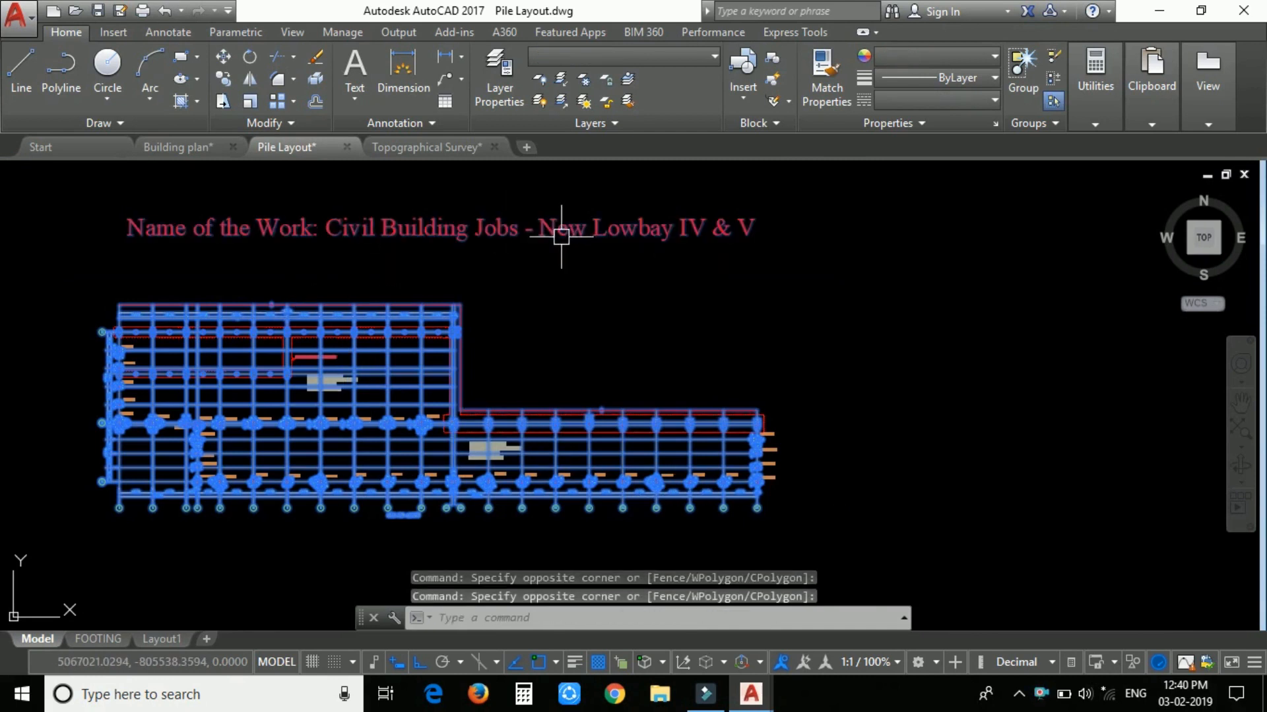
pyautogui.hotkey('ctrl', 'c')
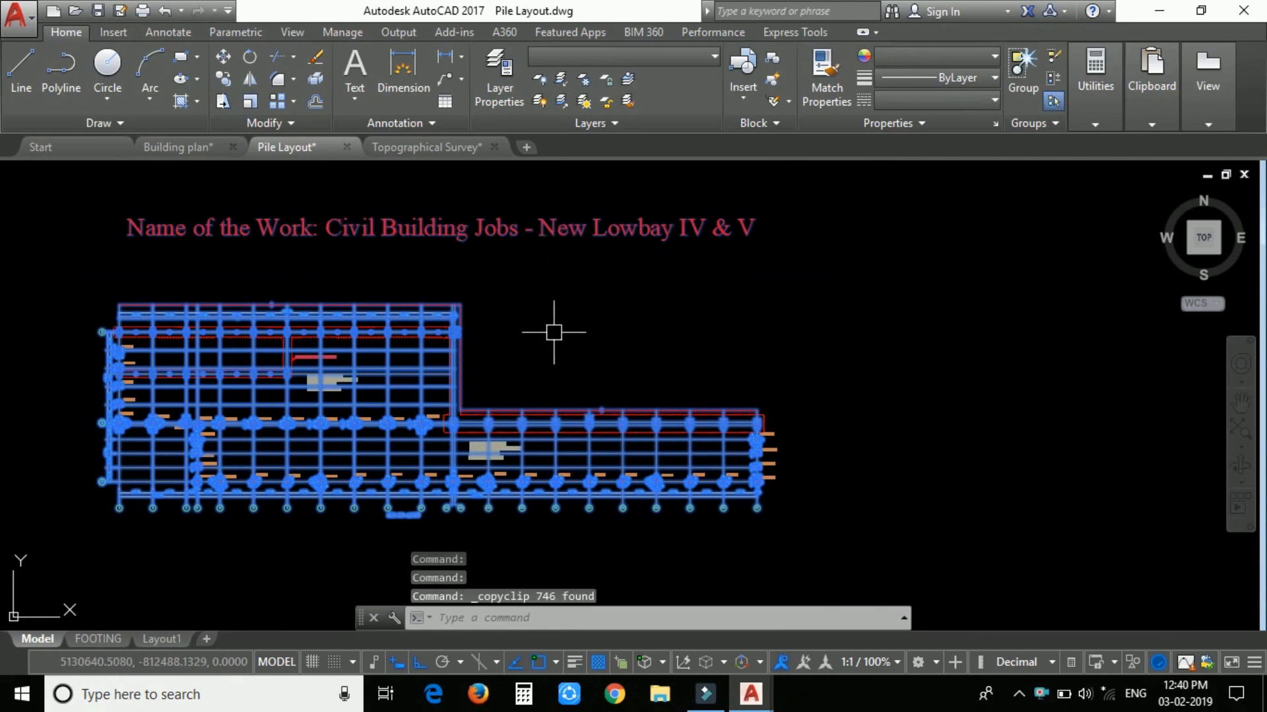
# Paste the copied pile layout into the Topographical Survey drawing, inside the empty building outline northwest of the surveyed points
pyautogui.hotkey('ctrl', 'Tab')
pyautogui.scroll(-2, 553, 332)
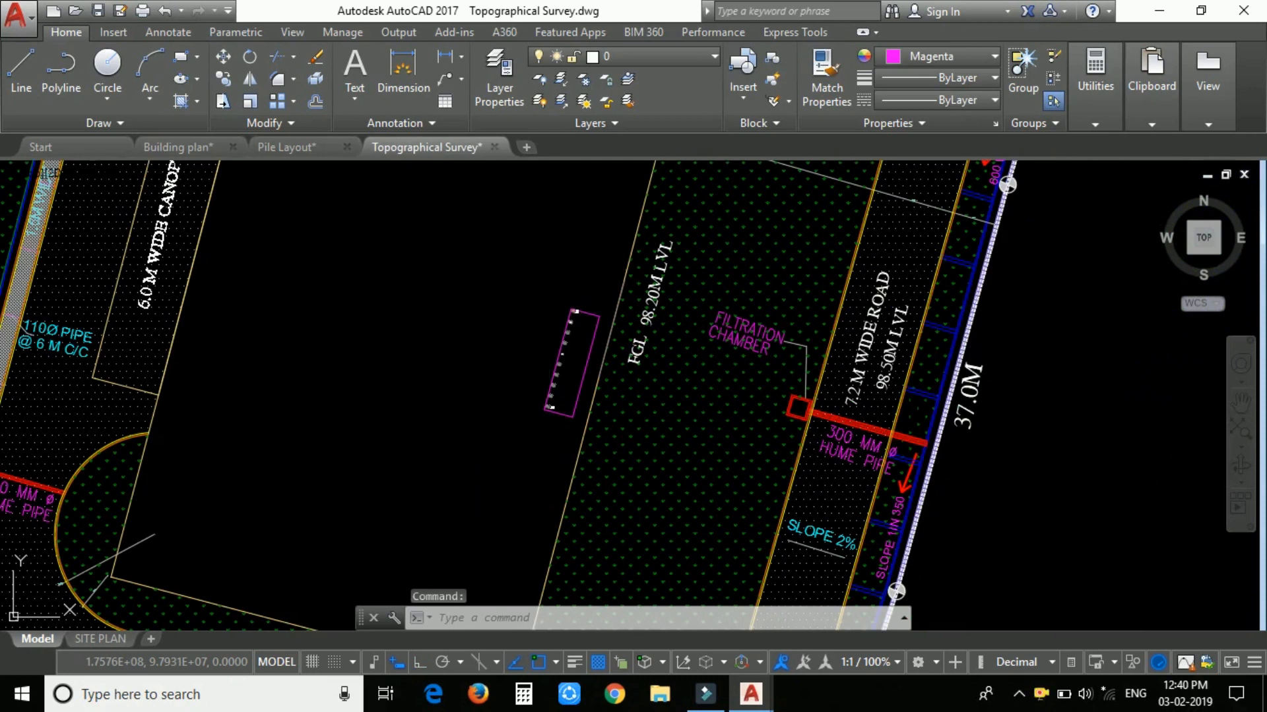
pyautogui.hotkey('ctrl', 'v')
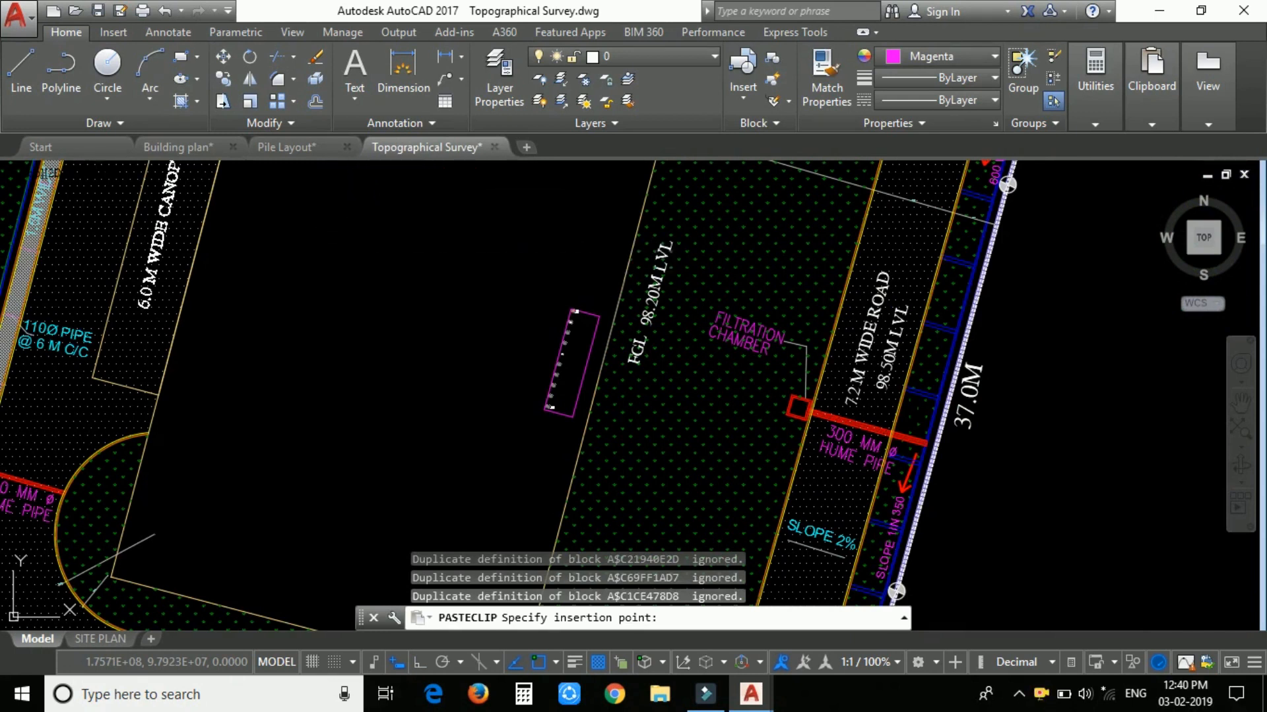
pyautogui.click(361, 238)
# Examine survey point P1 and the pasted pile layout's existing pile caps along the red-clouded row up to grid 20
pyautogui.scroll(10, 542, 297)
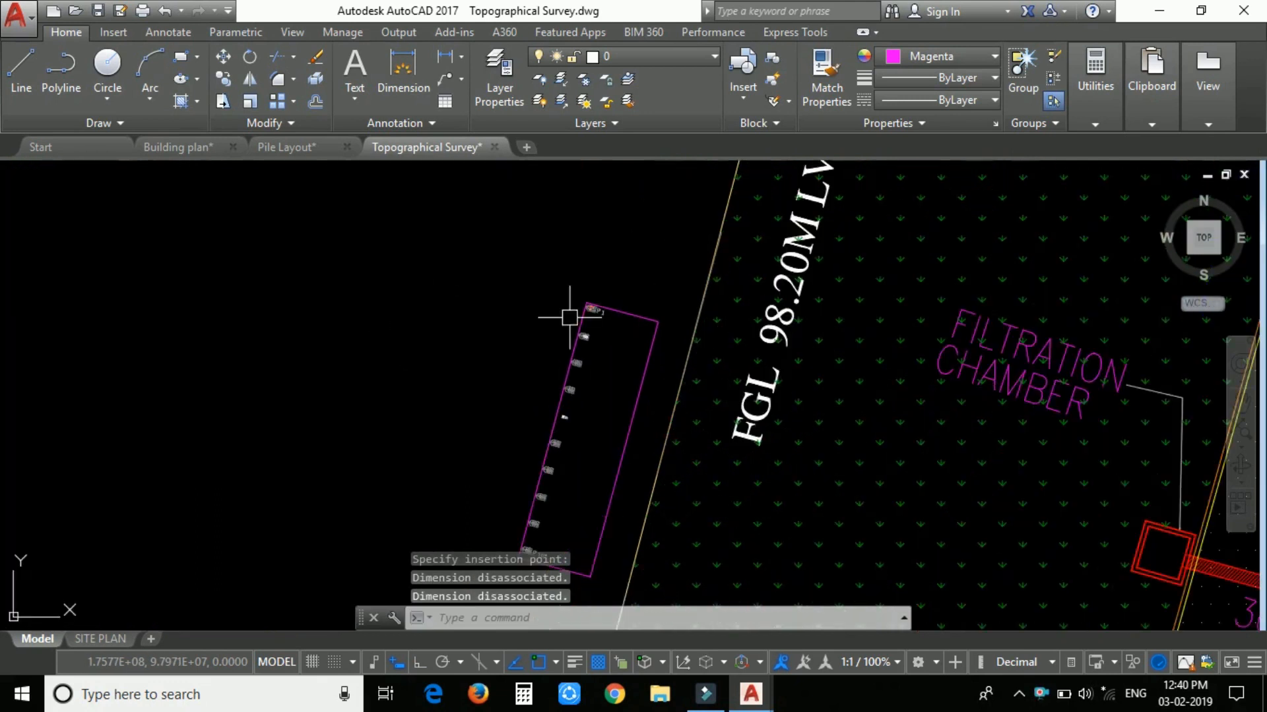
pyautogui.scroll(-14, 622, 271)
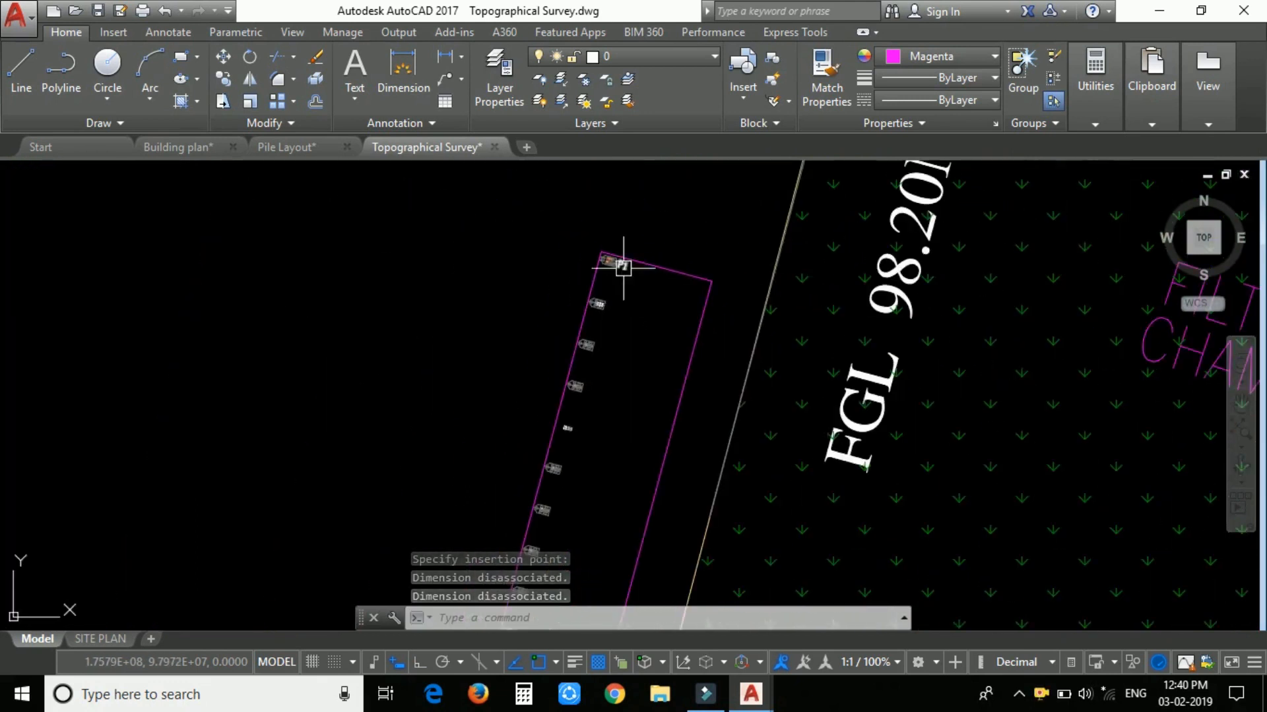
pyautogui.scroll(8, 616, 370)
pyautogui.scroll(4, 402, 316)
pyautogui.scroll(-8, 401, 317)
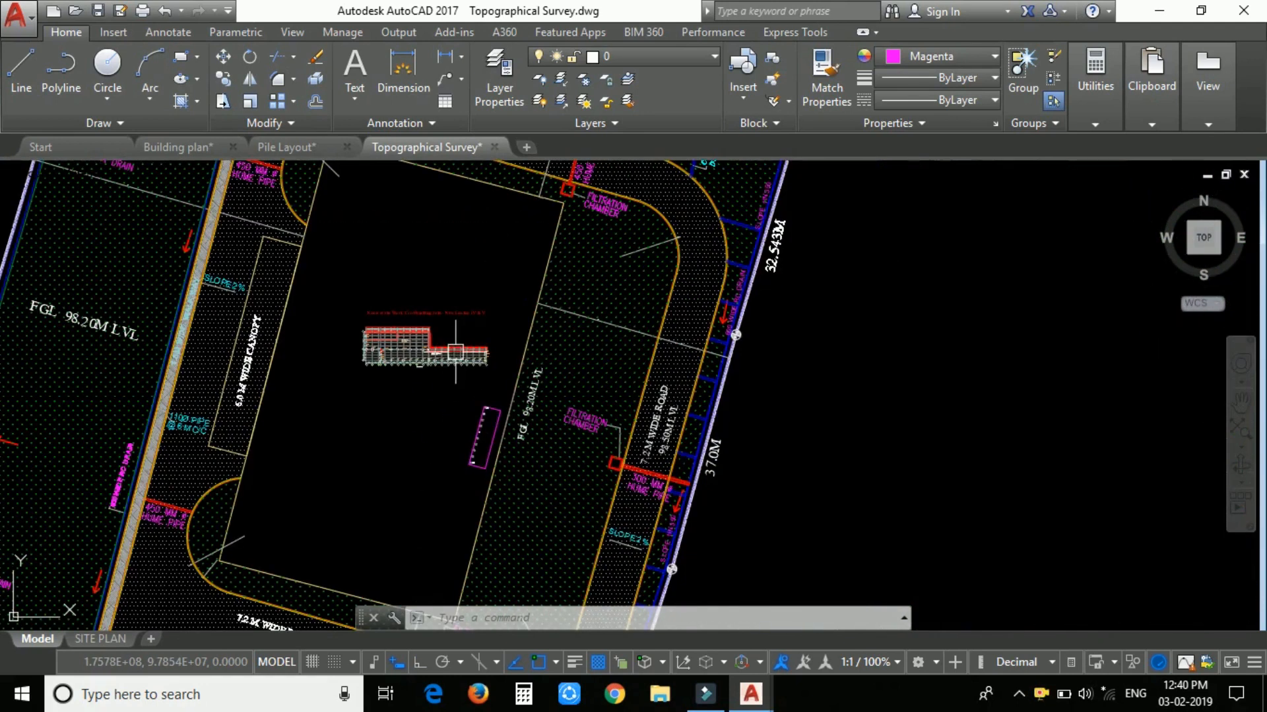
pyautogui.scroll(7, 455, 352)
pyautogui.scroll(8, 247, 306)
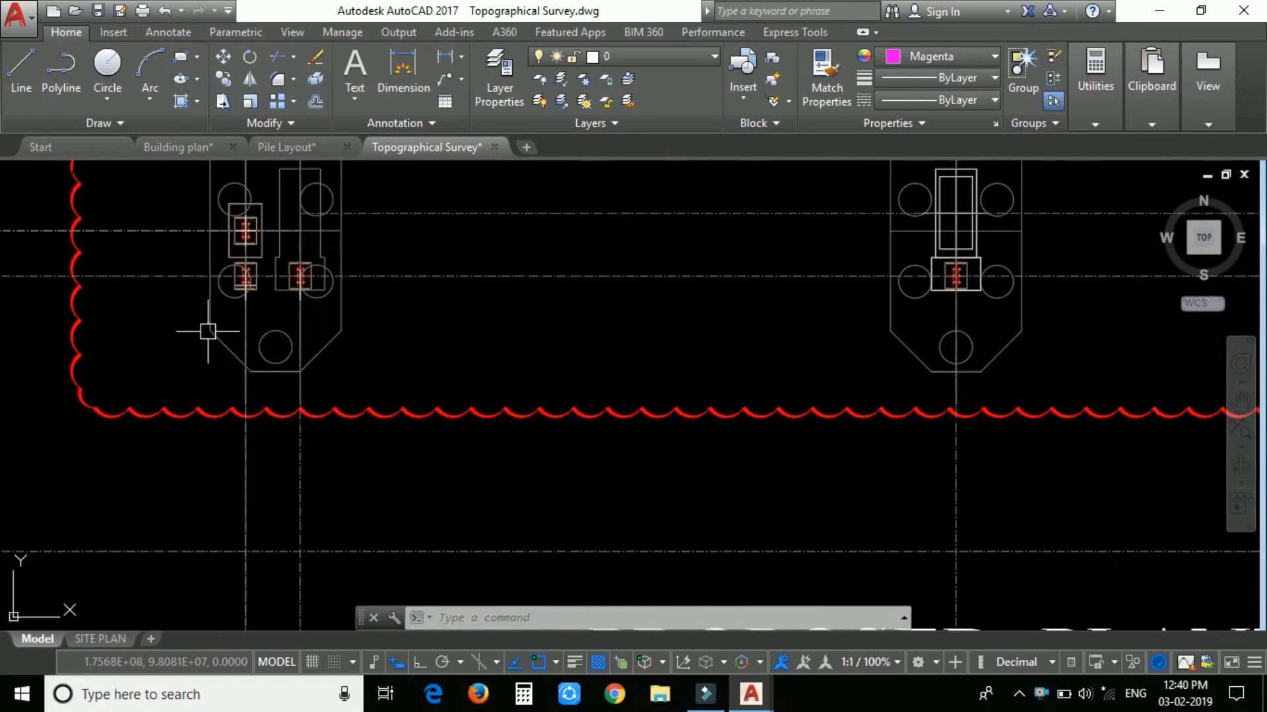
pyautogui.scroll(-3, 198, 275)
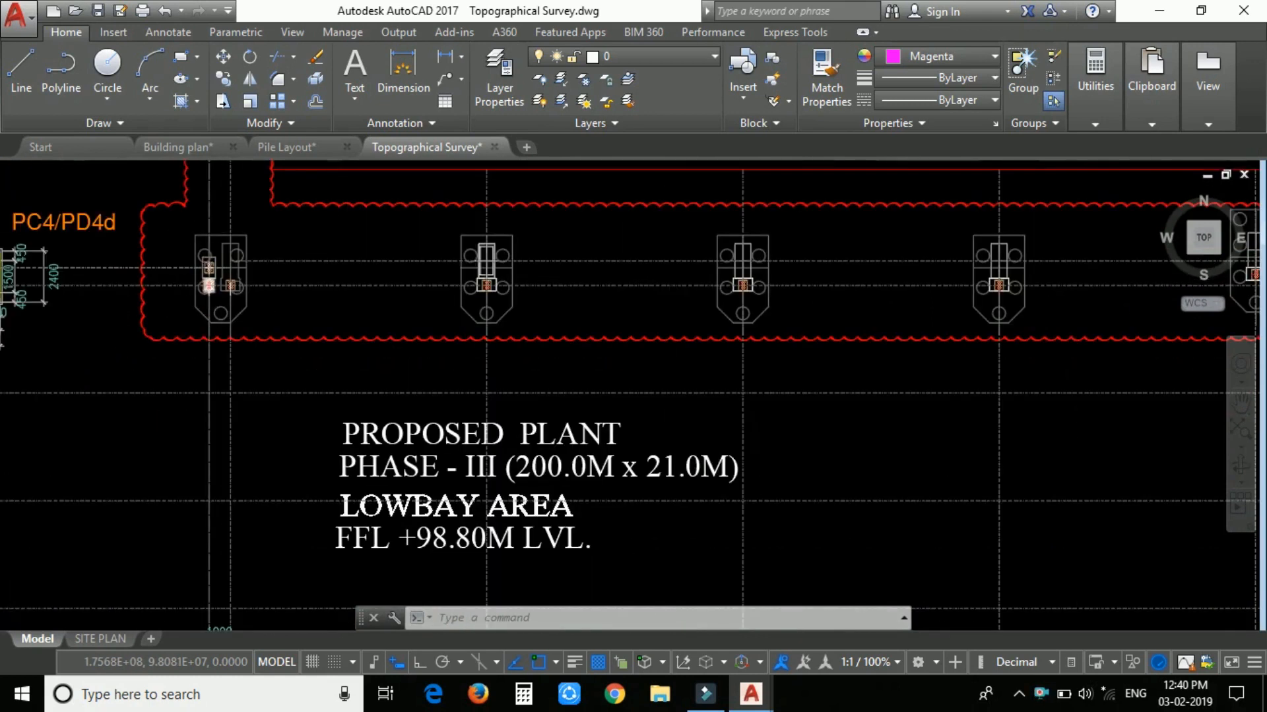
pyautogui.scroll(-8, 219, 295)
pyautogui.scroll(6, 575, 302)
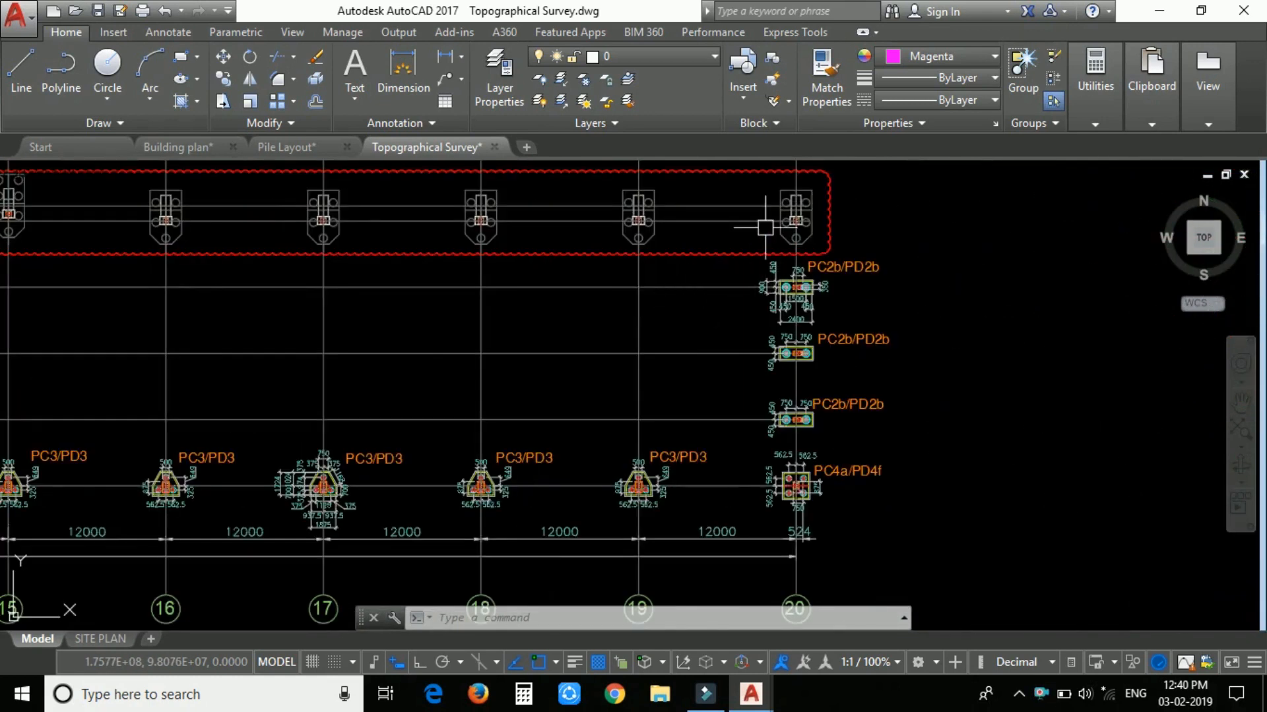
# Select the entire pasted pile layout with its title text as the object for the Align command
pyautogui.scroll(-8, 791, 227)
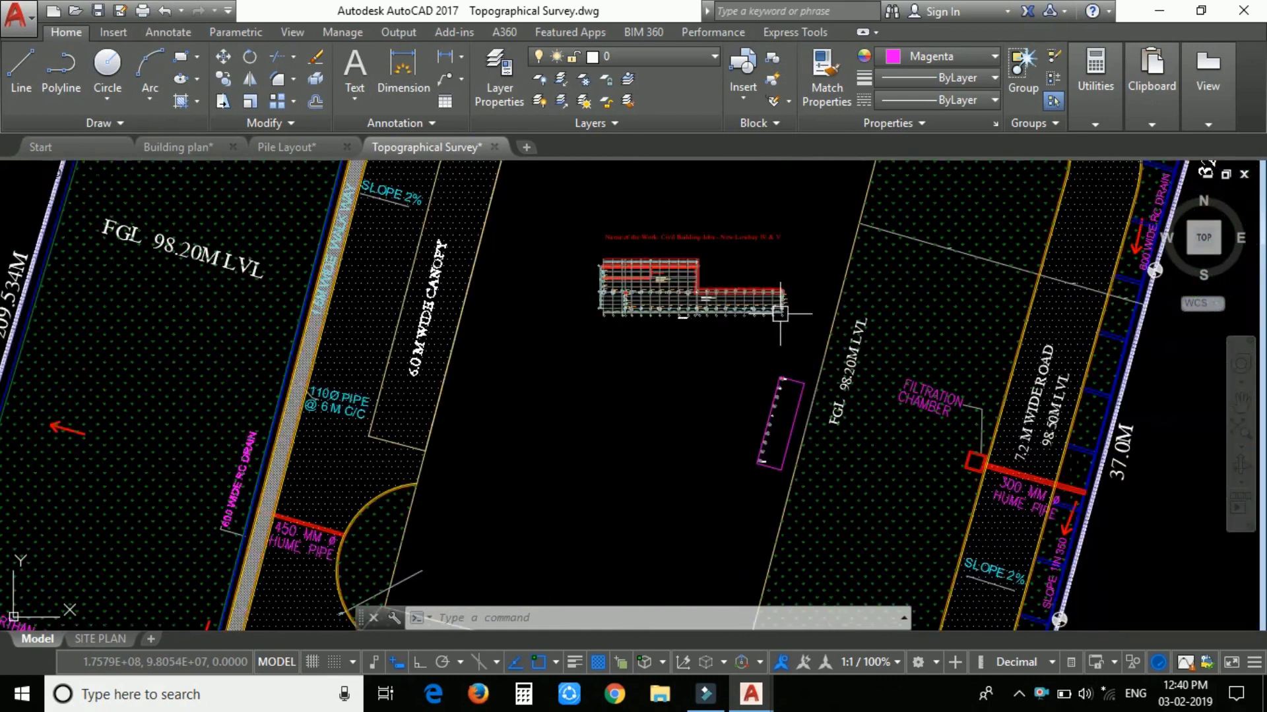
pyautogui.click(800, 330)
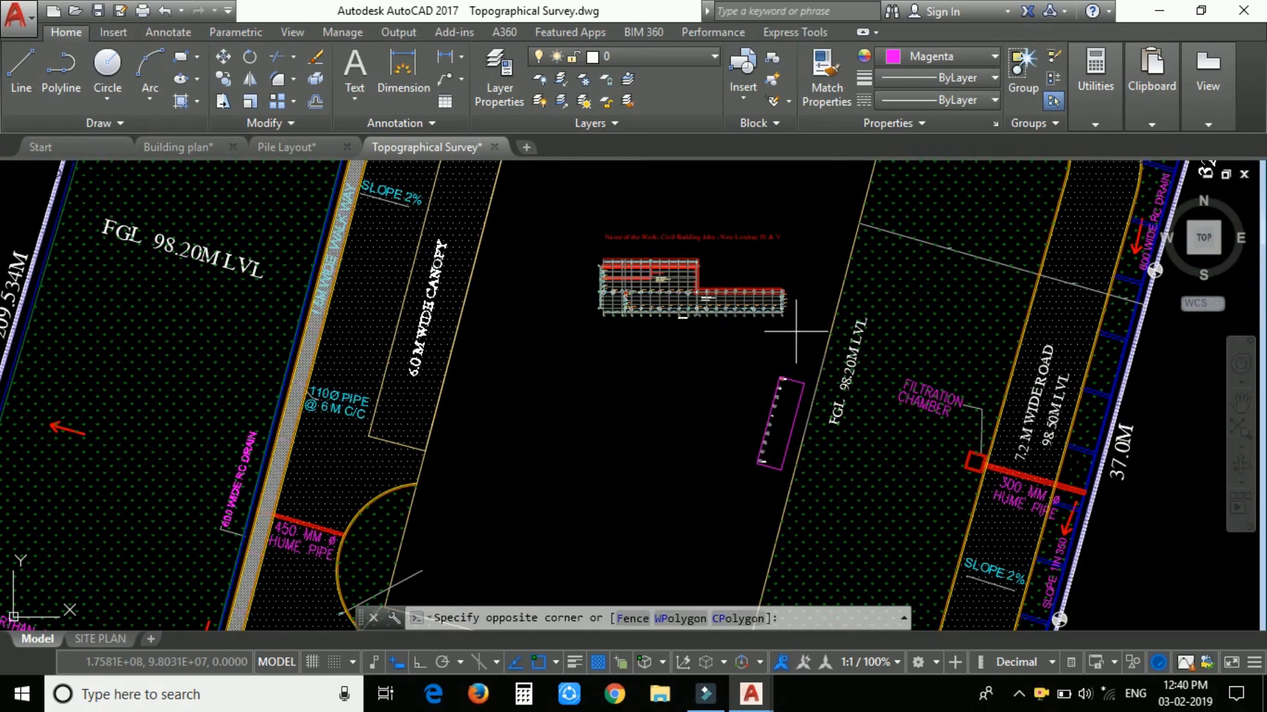
pyautogui.click(522, 256)
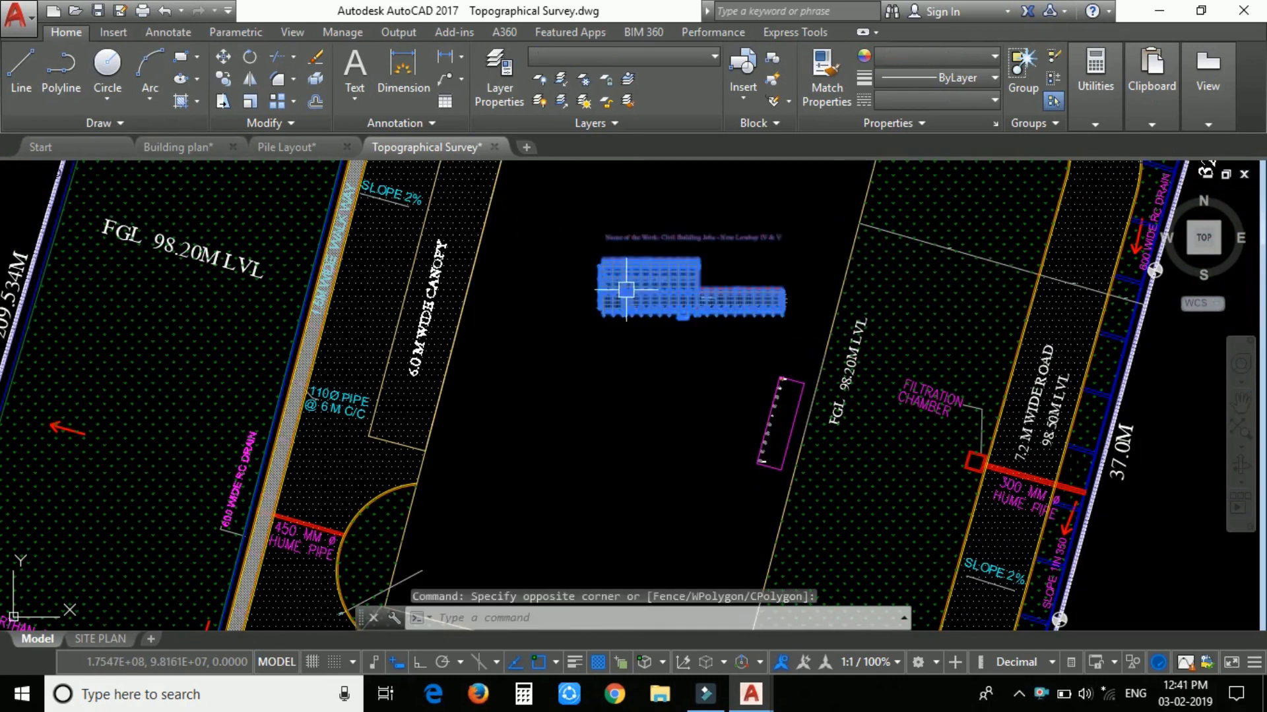
pyautogui.scroll(8, 645, 220)
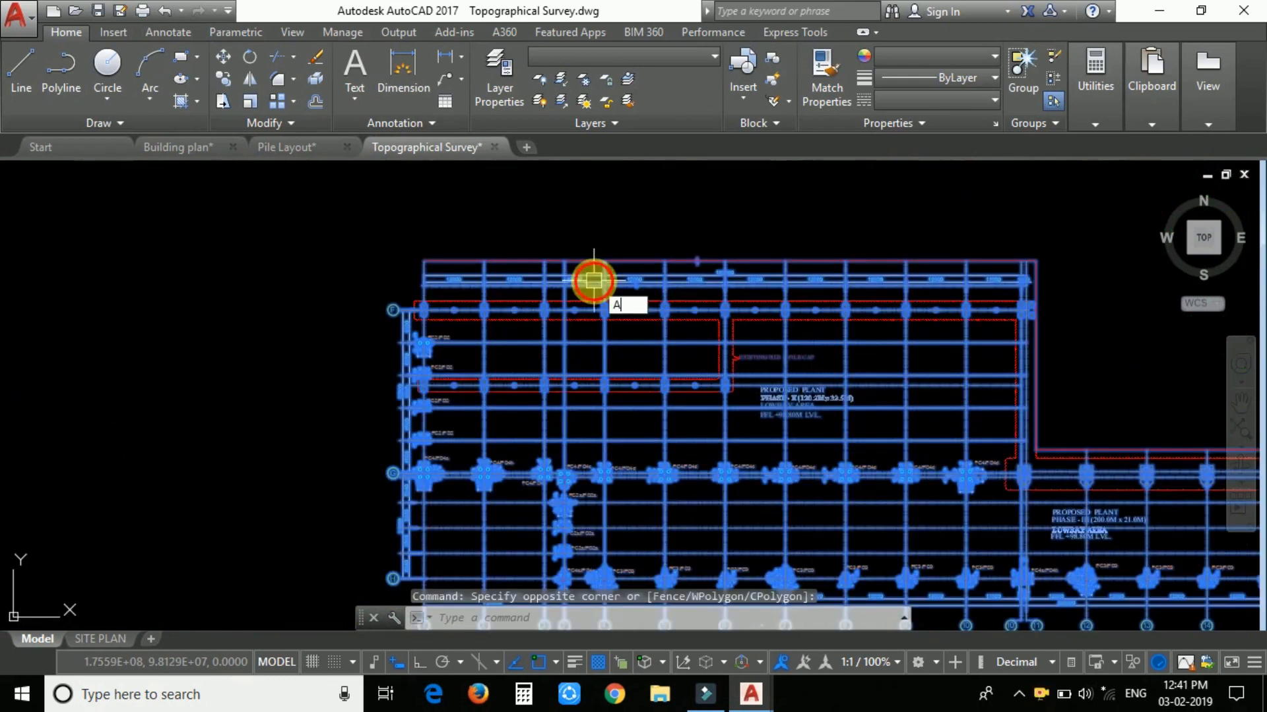
pyautogui.press('Return')
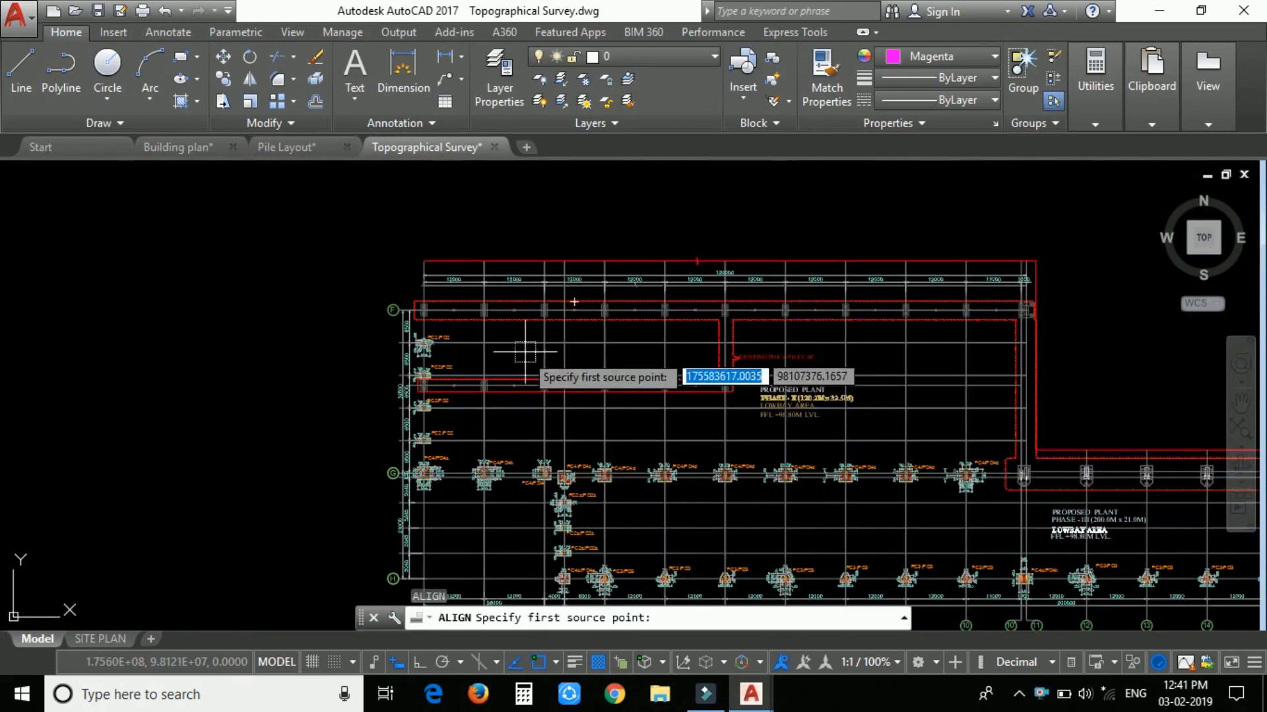
# Set the first source point at the middle-left bolt centre of the lower-left column on the red-clouded row's westernmost existing pile cap
pyautogui.scroll(3, 454, 491)
pyautogui.scroll(-4, 551, 455)
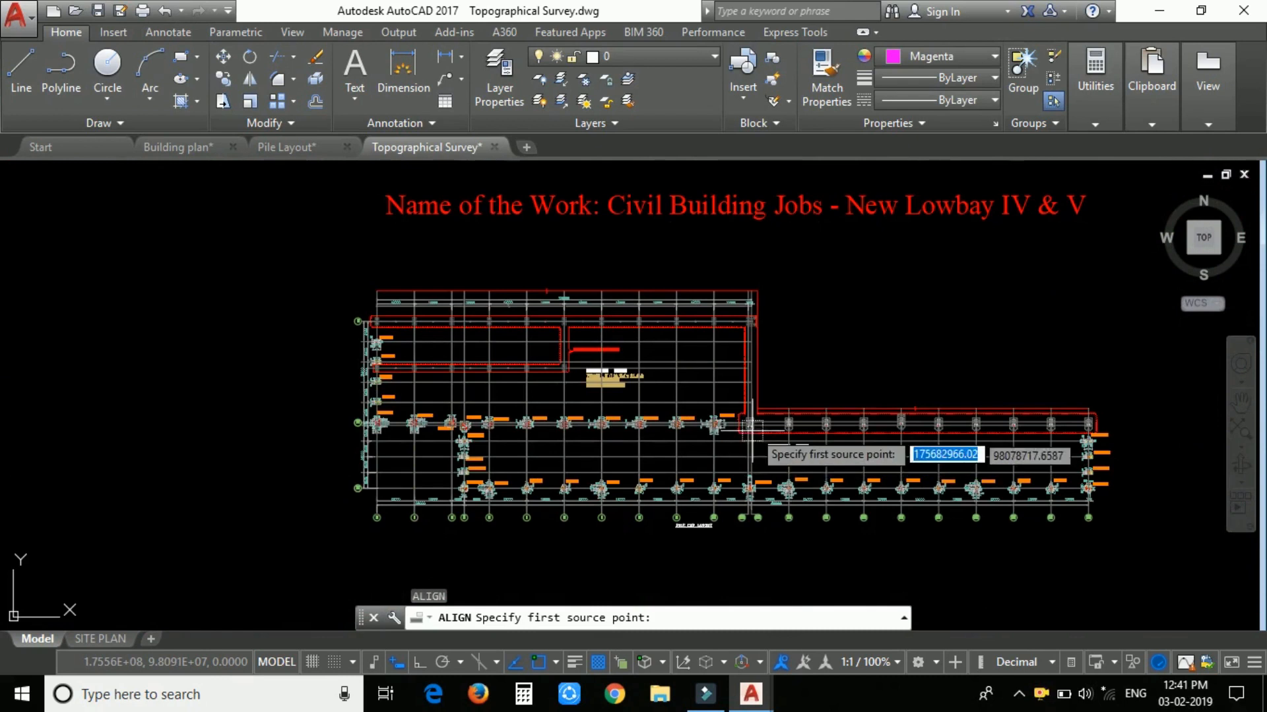
pyautogui.scroll(5, 745, 426)
pyautogui.scroll(5, 738, 433)
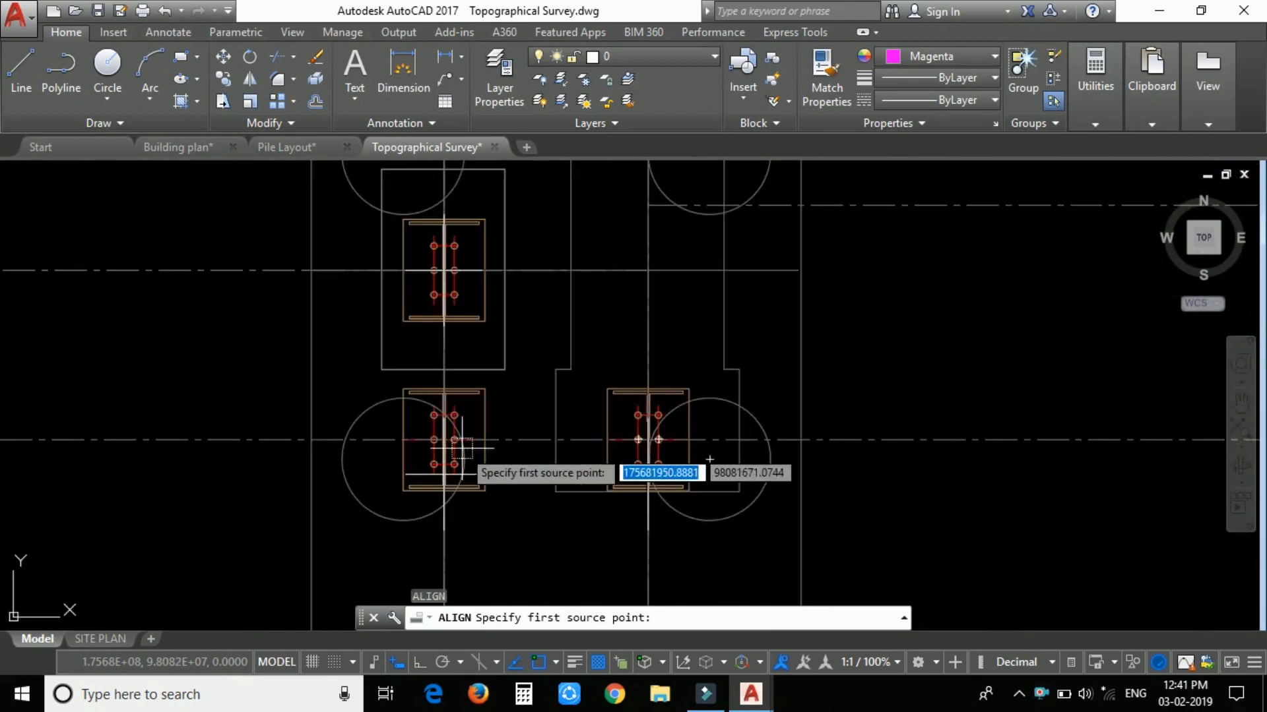
pyautogui.scroll(-3, 436, 435)
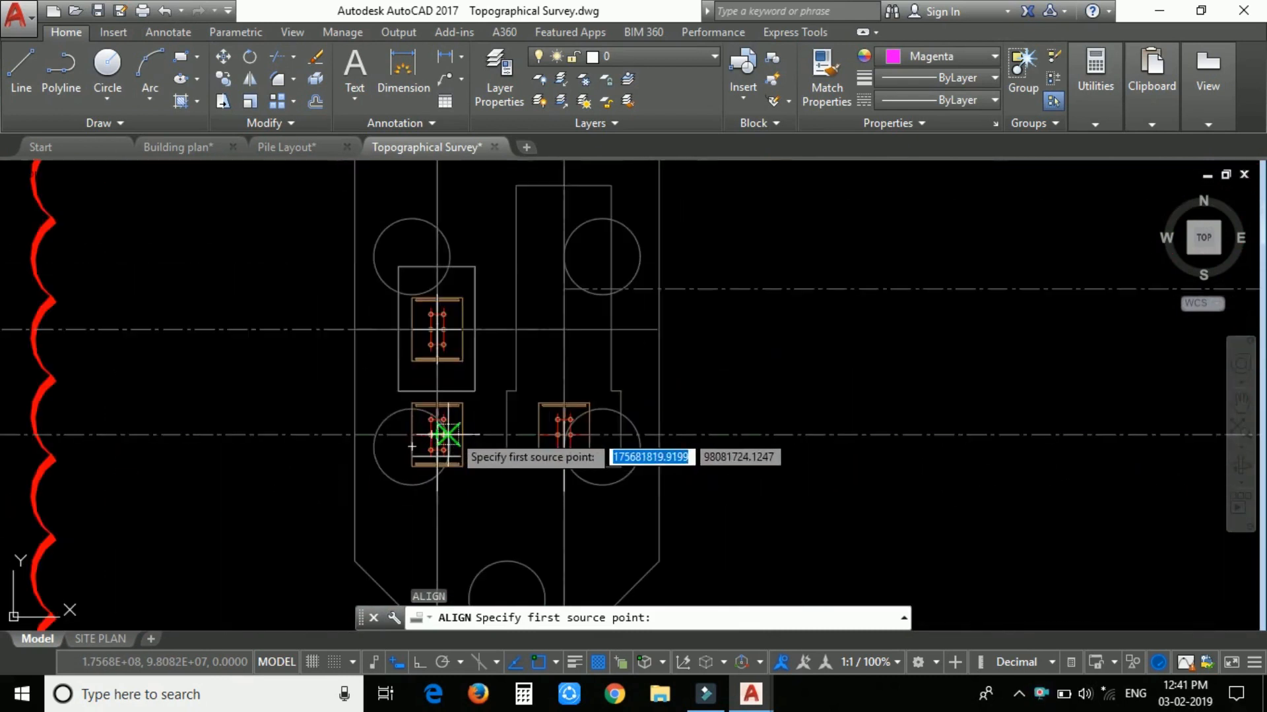
pyautogui.scroll(-4, 509, 437)
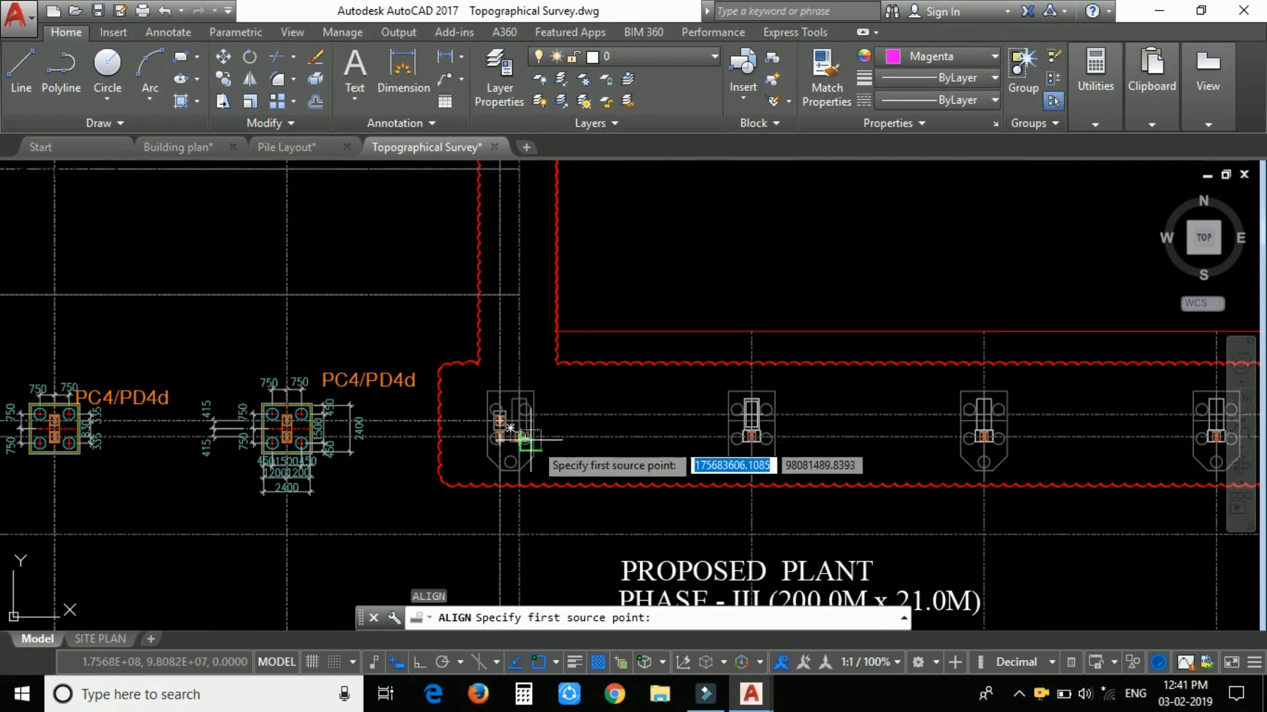
pyautogui.scroll(5, 530, 438)
pyautogui.scroll(8, 465, 438)
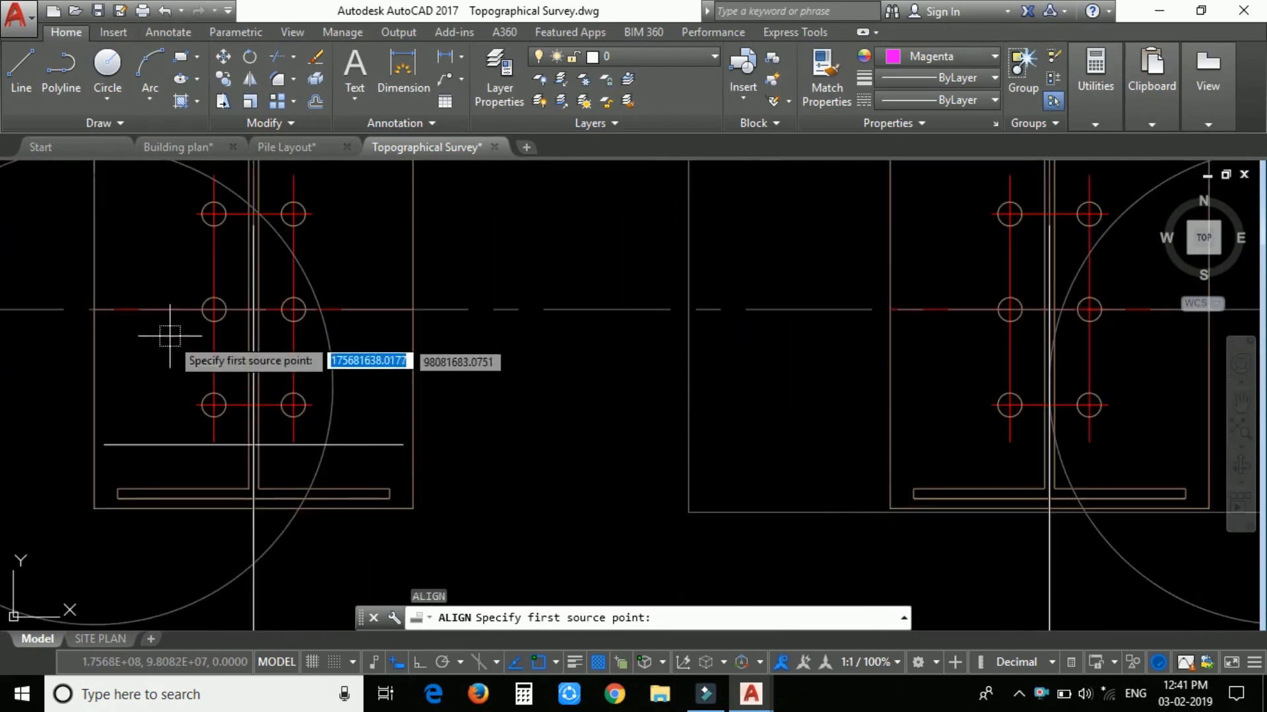
pyautogui.scroll(2, 211, 322)
pyautogui.scroll(5, 211, 321)
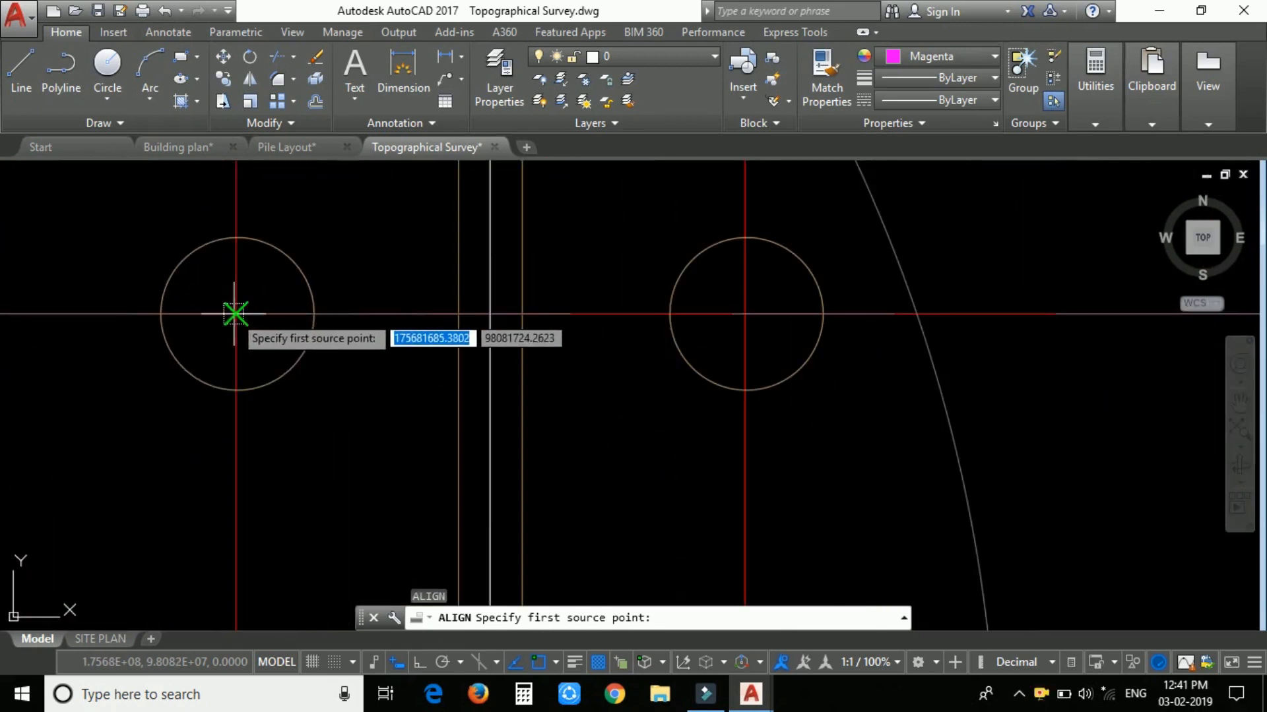
pyautogui.click(235, 312)
# Set the first destination point at the centre of a middle bolt on the surveyed pile cap P1
pyautogui.scroll(-6, 265, 284)
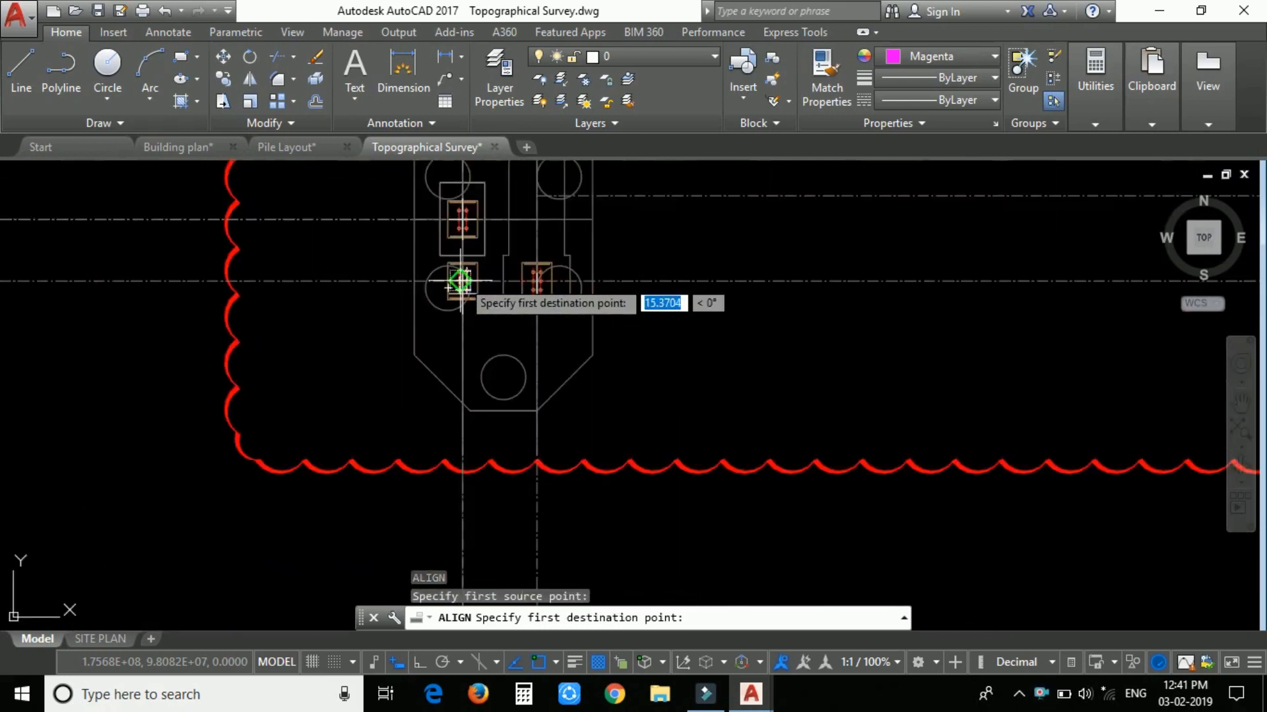
pyautogui.scroll(-12, 466, 288)
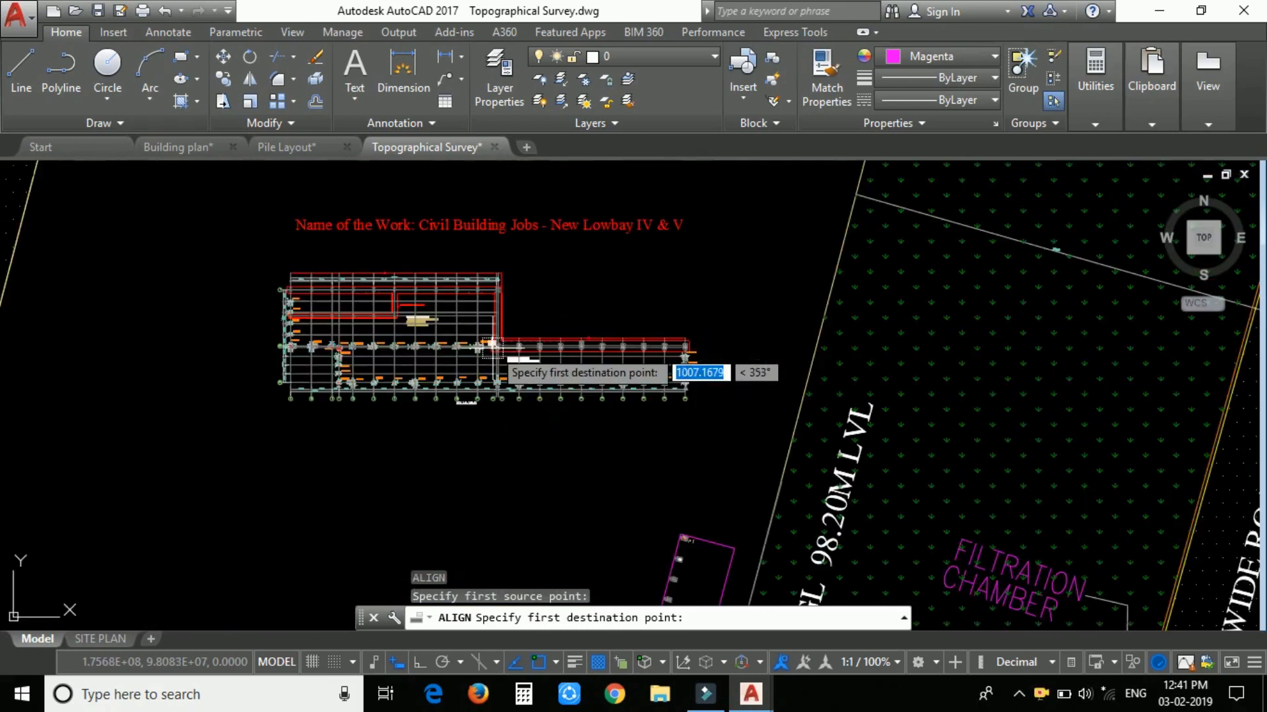
pyautogui.scroll(12, 542, 440)
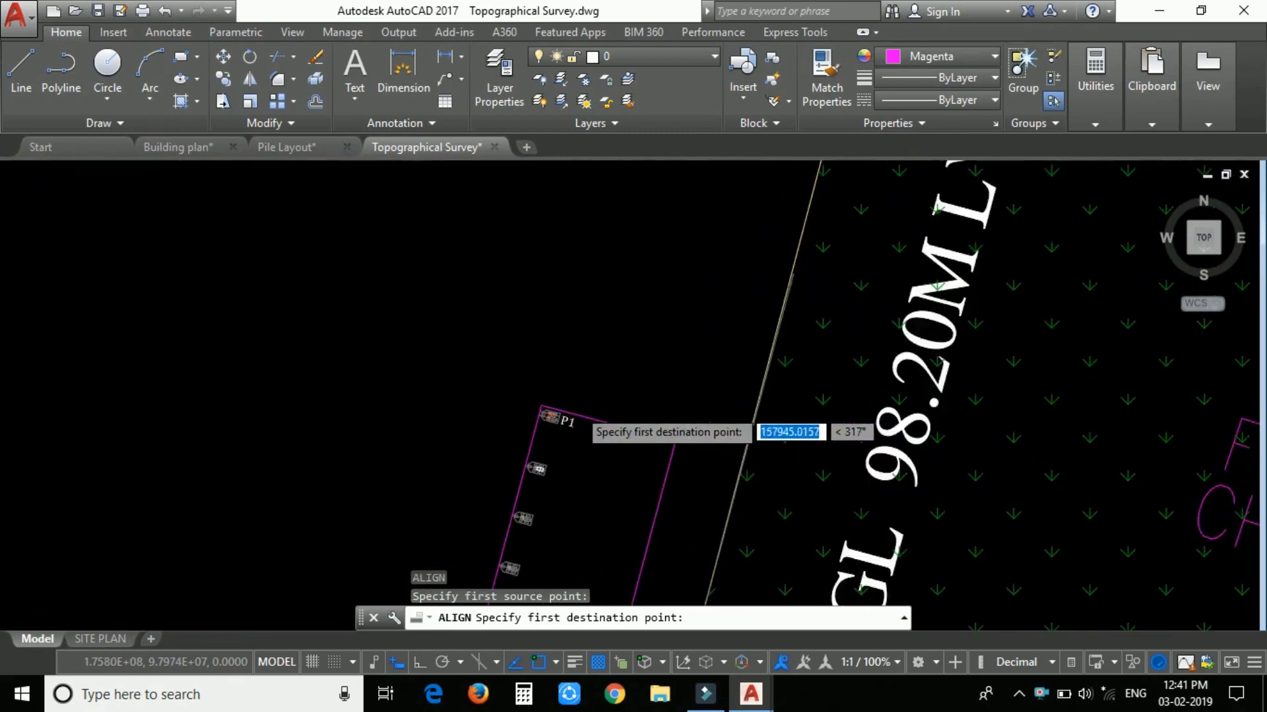
pyautogui.scroll(6, 493, 432)
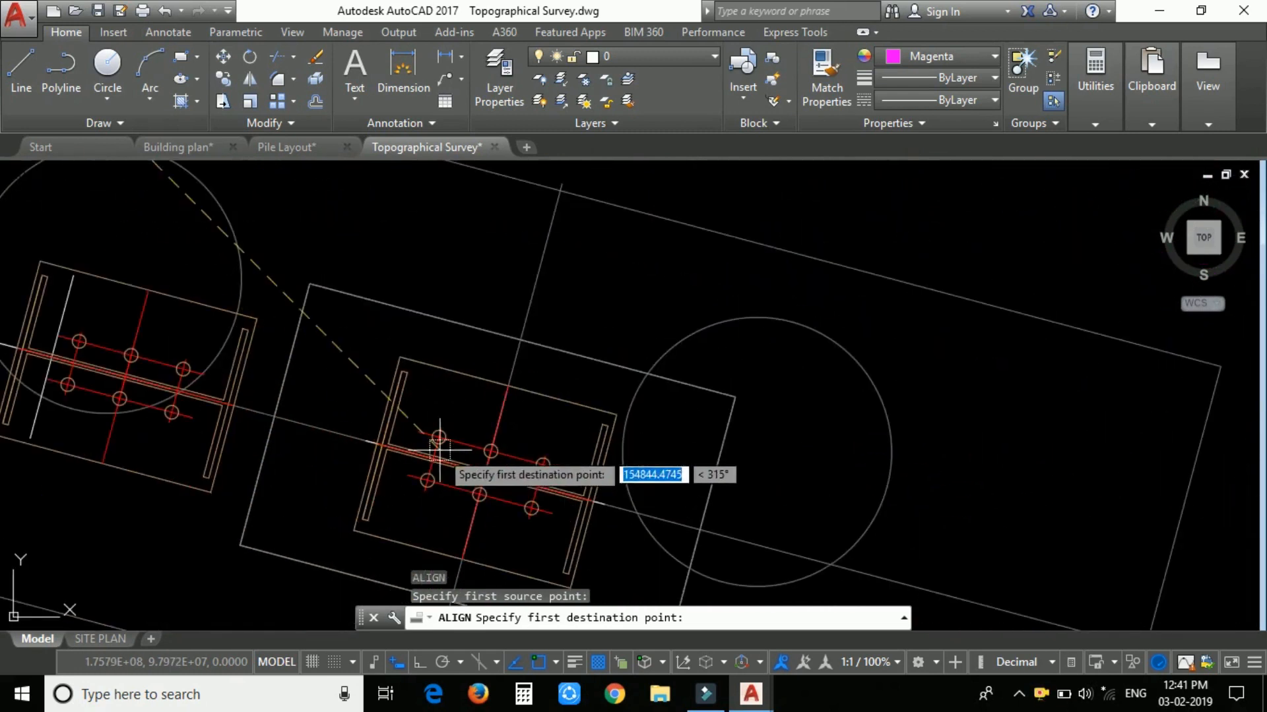
pyautogui.scroll(6, 443, 440)
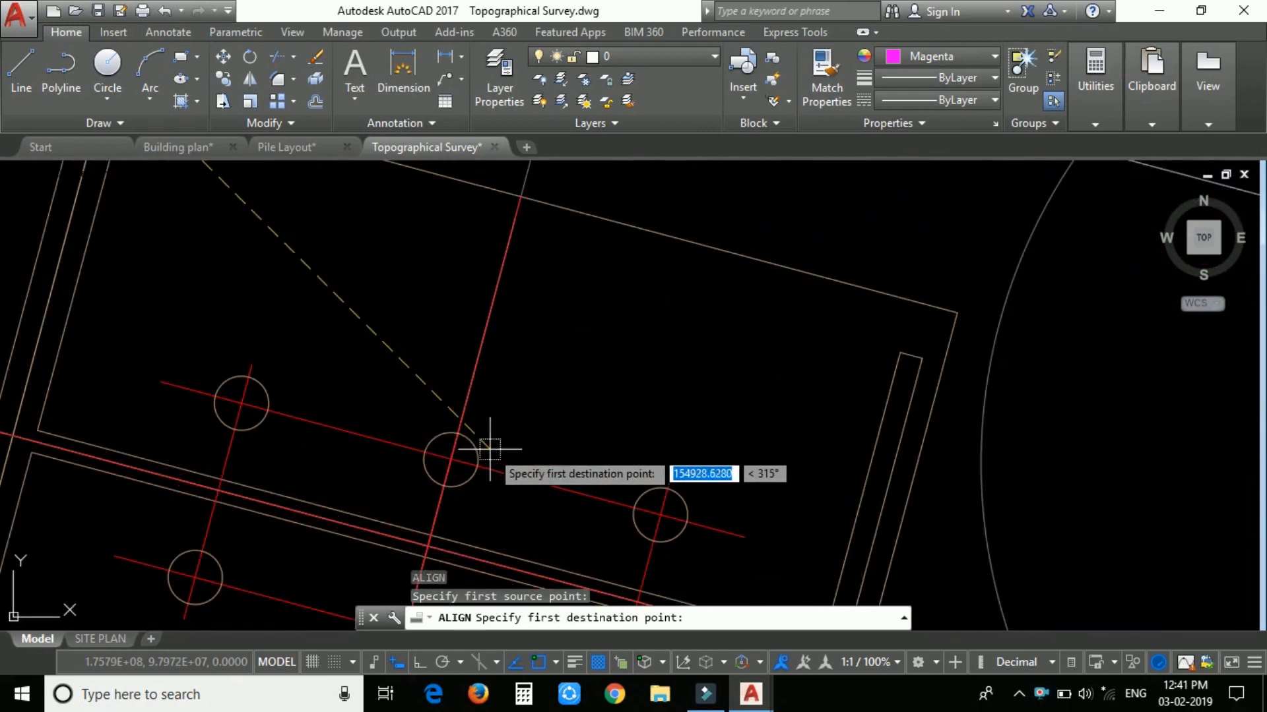
pyautogui.scroll(3, 452, 459)
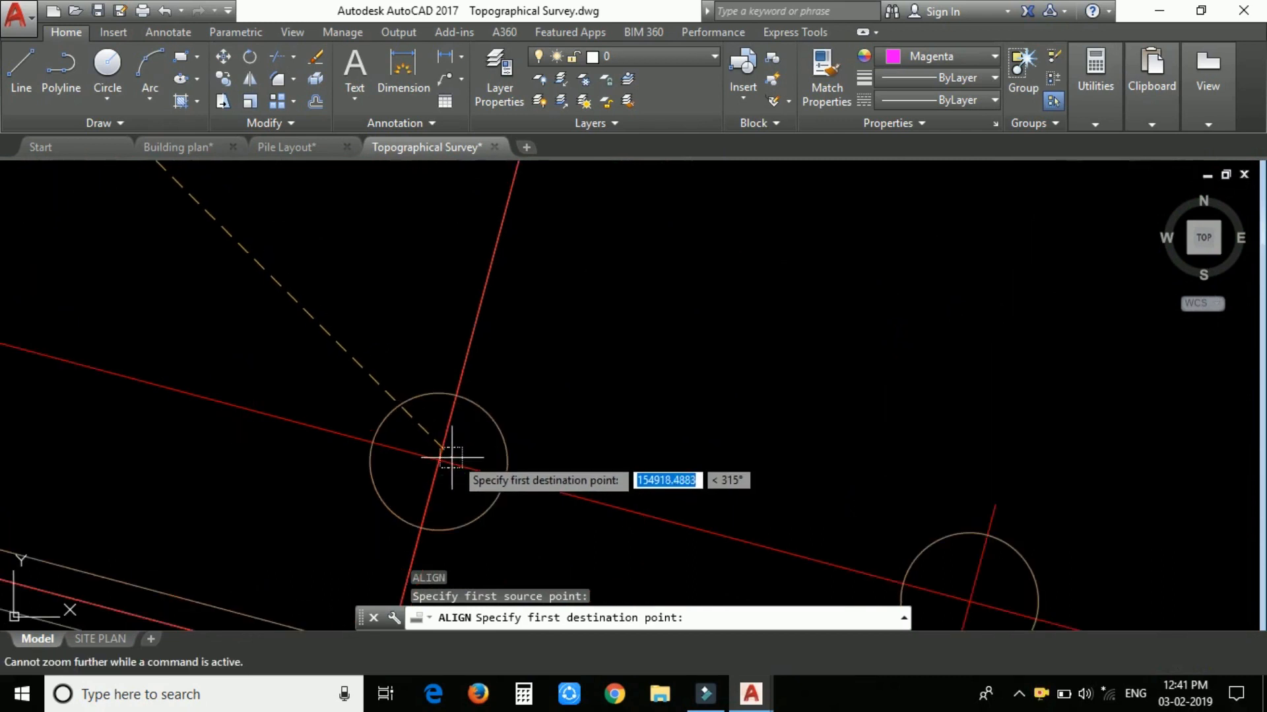
pyautogui.click(439, 460)
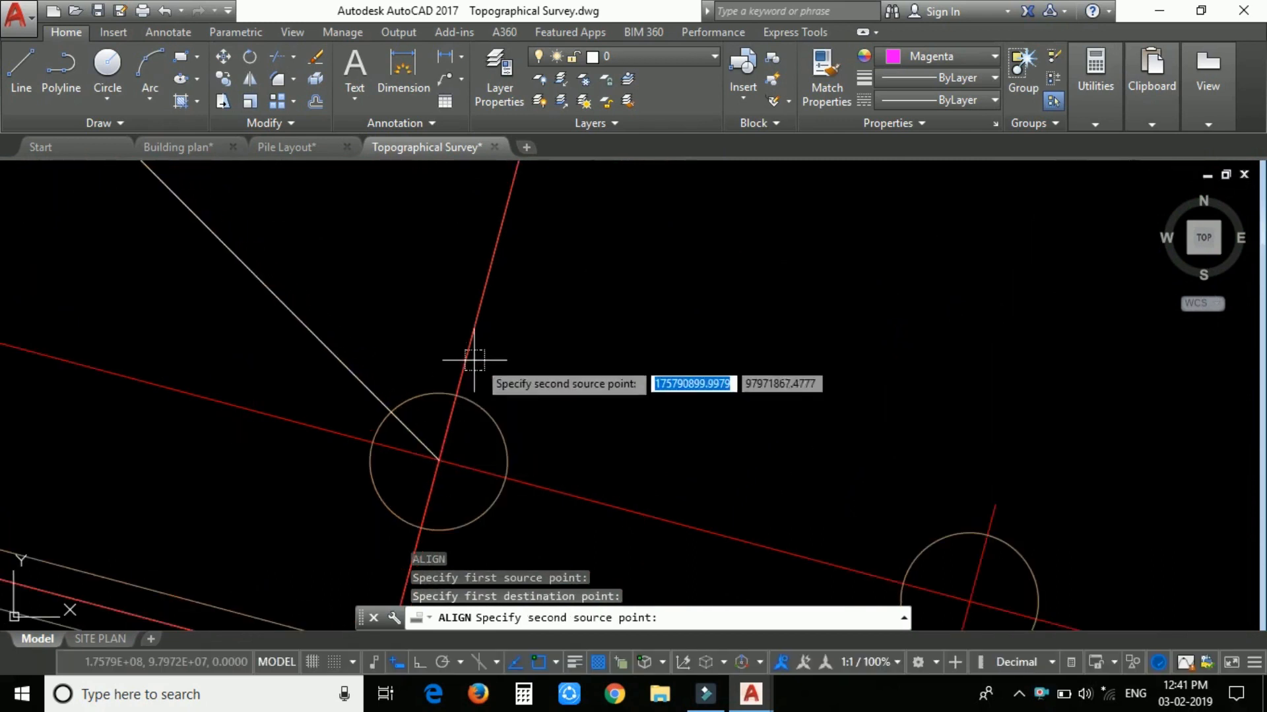
# Set the second source point at the middle-right bolt centre of the column on the existing pile cap at grid 20
pyautogui.scroll(-8, 492, 351)
pyautogui.scroll(-10, 492, 352)
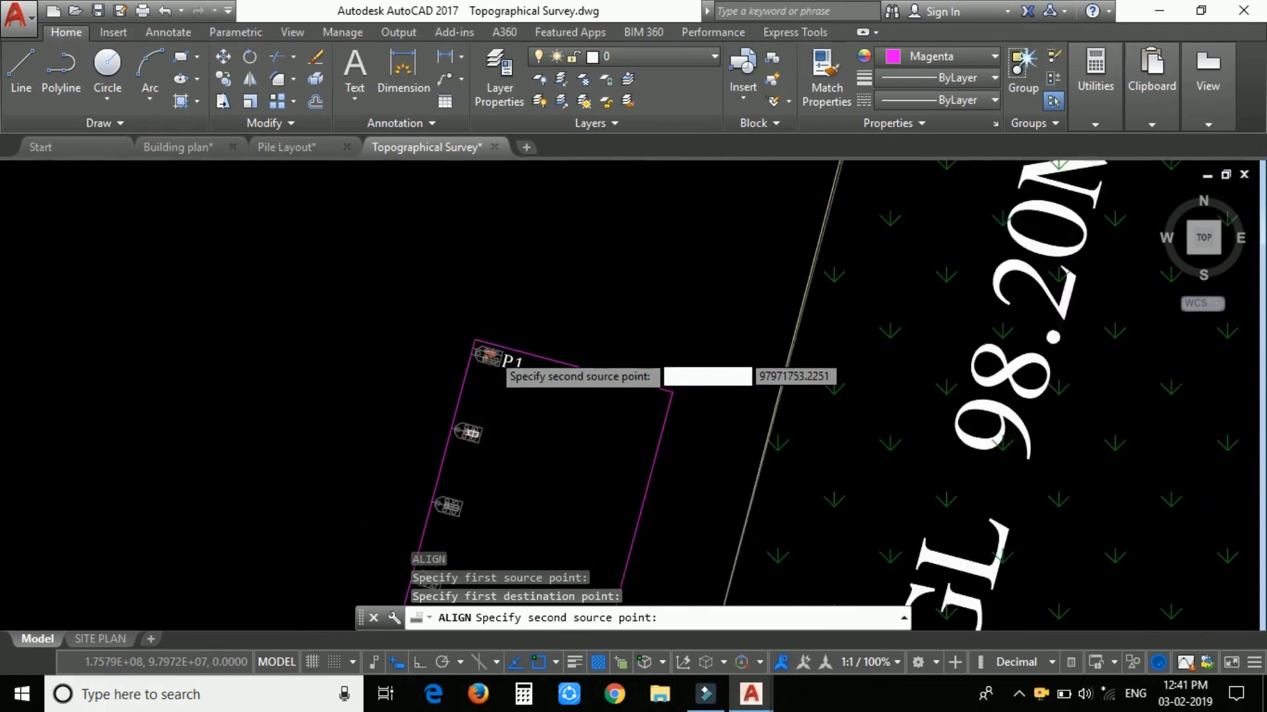
pyautogui.scroll(10, 457, 267)
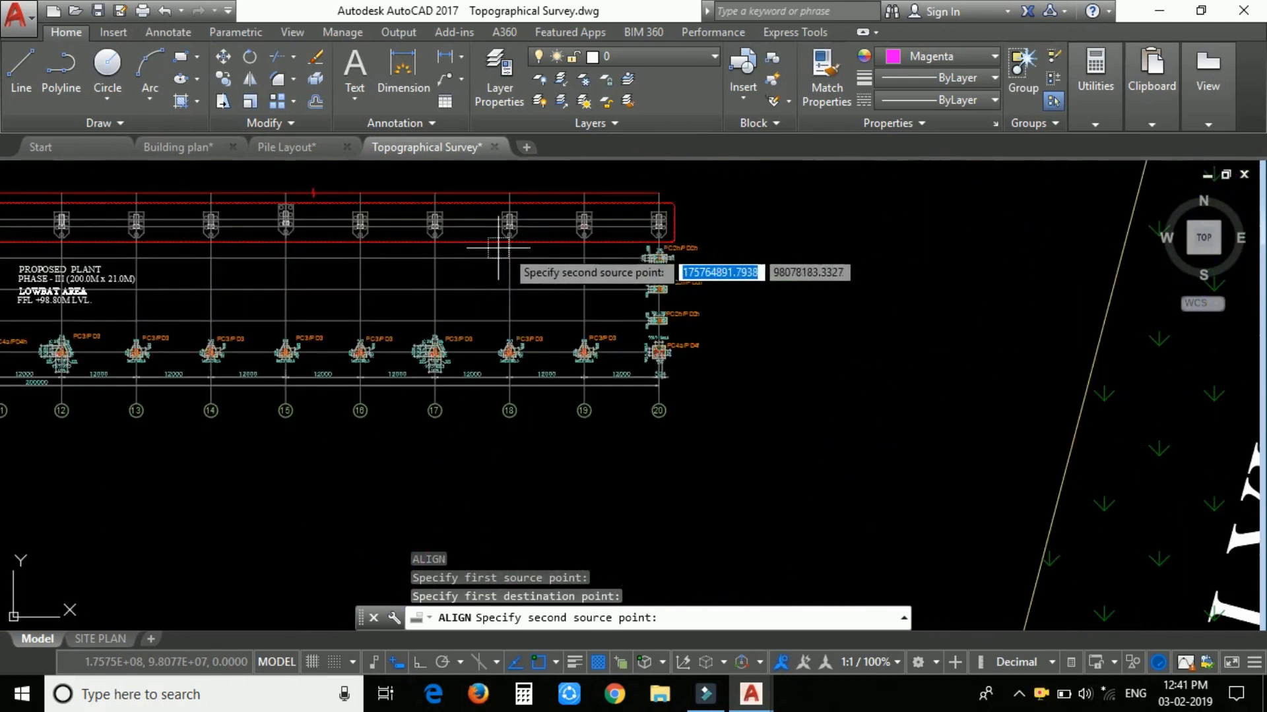
pyautogui.scroll(8, 635, 279)
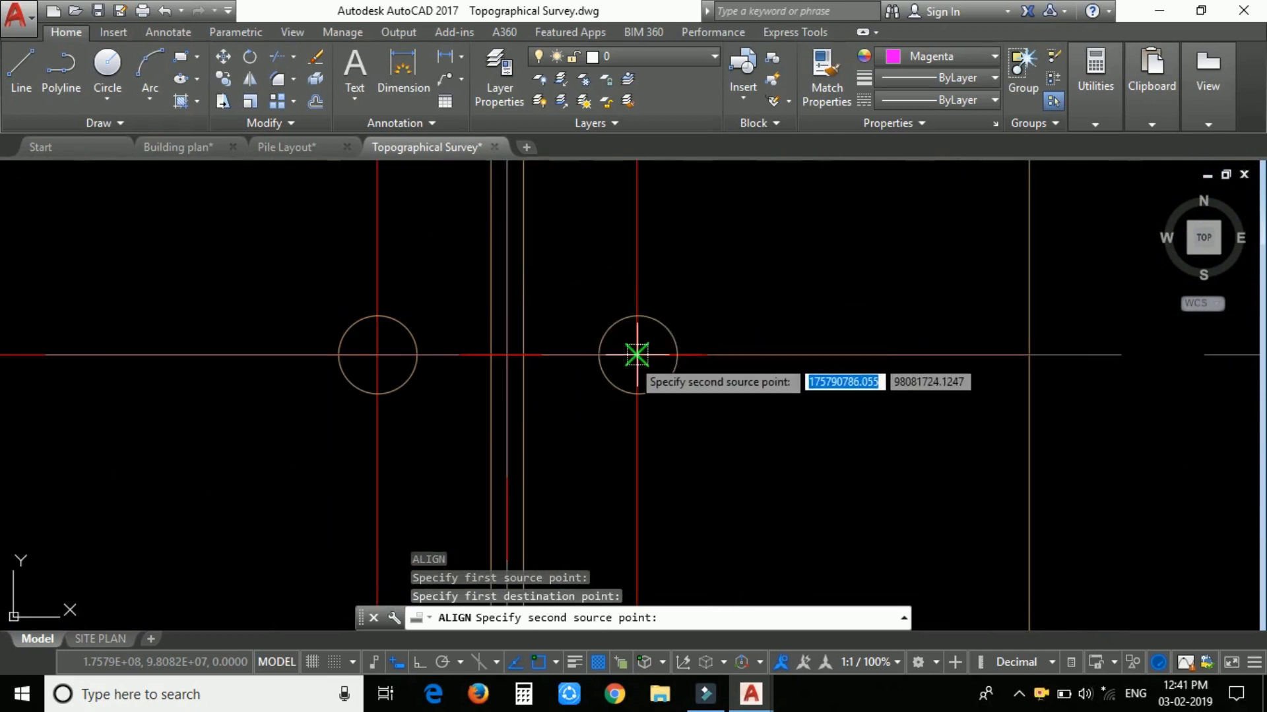
pyautogui.click(637, 356)
# Set the second destination point at a bolt centre on the surveyed pile cap P10
pyautogui.scroll(-6, 579, 274)
pyautogui.scroll(-10, 581, 278)
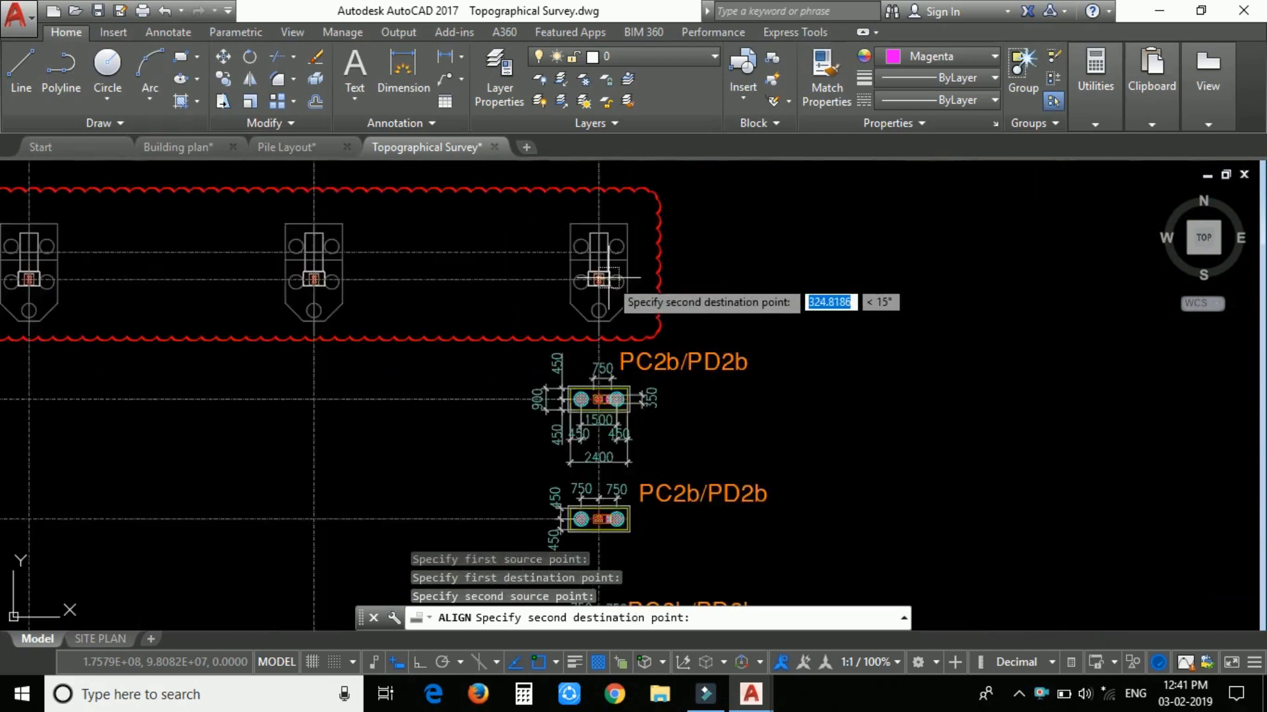
pyautogui.scroll(-8, 632, 370)
pyautogui.scroll(15, 622, 427)
pyautogui.moveTo(525, 323); pyautogui.dragTo(525, 470, button='middle')
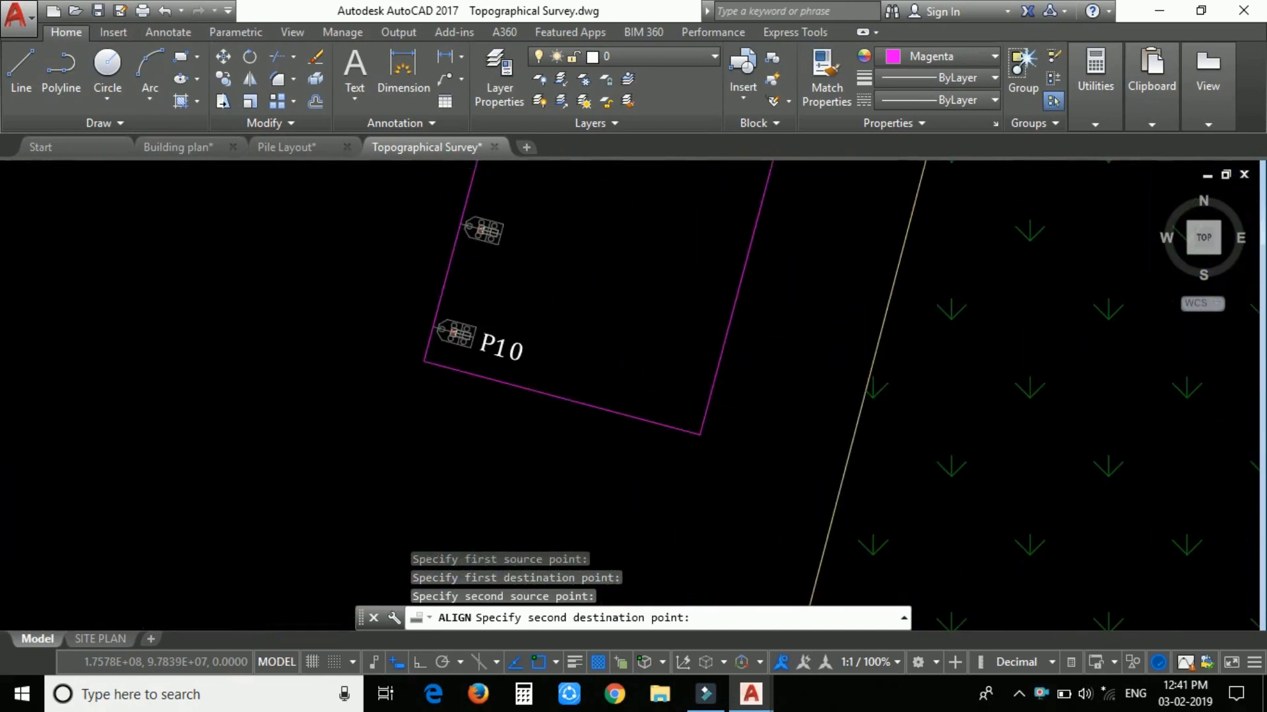
pyautogui.scroll(10, 453, 328)
pyautogui.scroll(10, 419, 323)
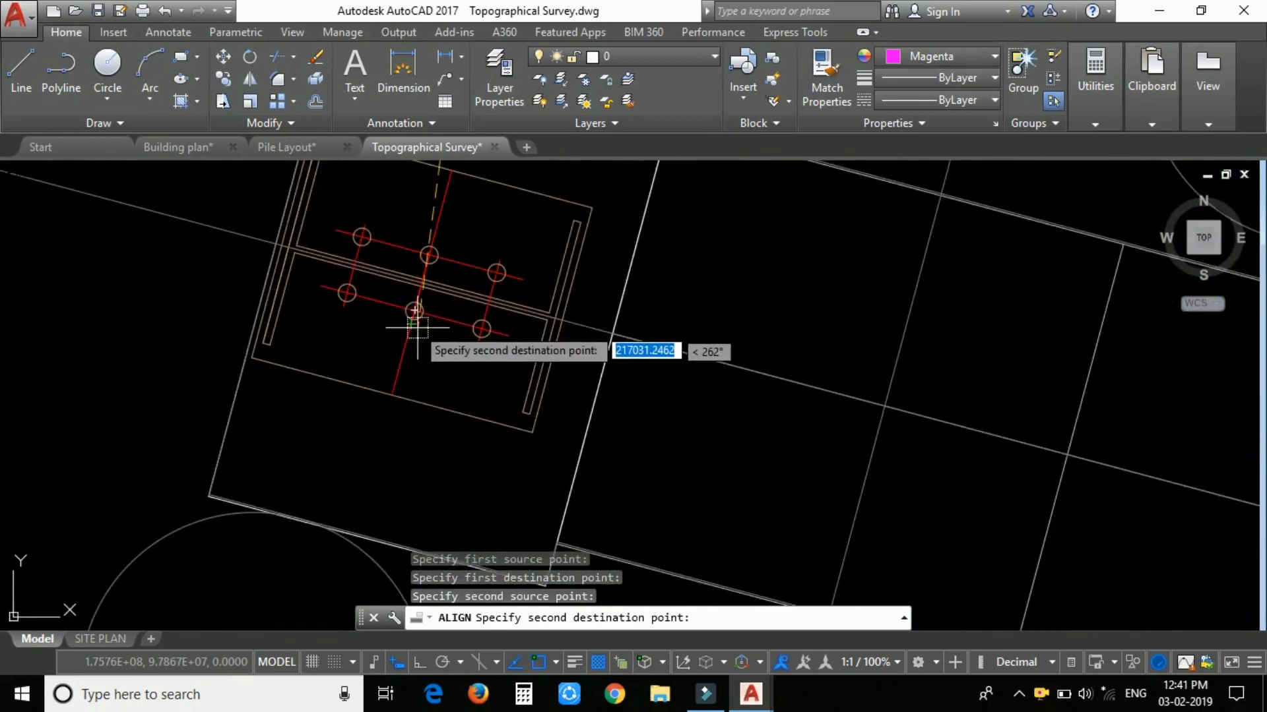
pyautogui.click(371, 263)
# Finish the alignment with two point pairs only and without scaling the pile layout
pyautogui.scroll(-8, 503, 260)
pyautogui.scroll(8, 504, 306)
pyautogui.scroll(-6, 503, 304)
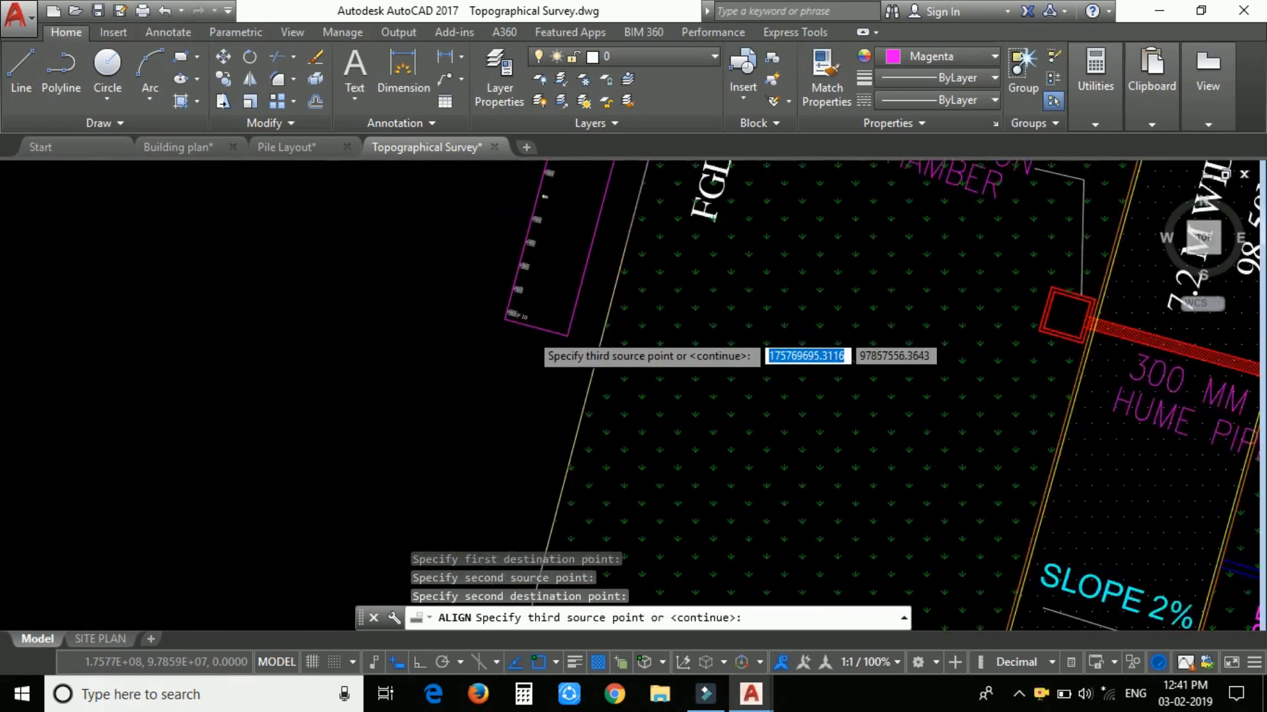
pyautogui.rightClick(475, 321)
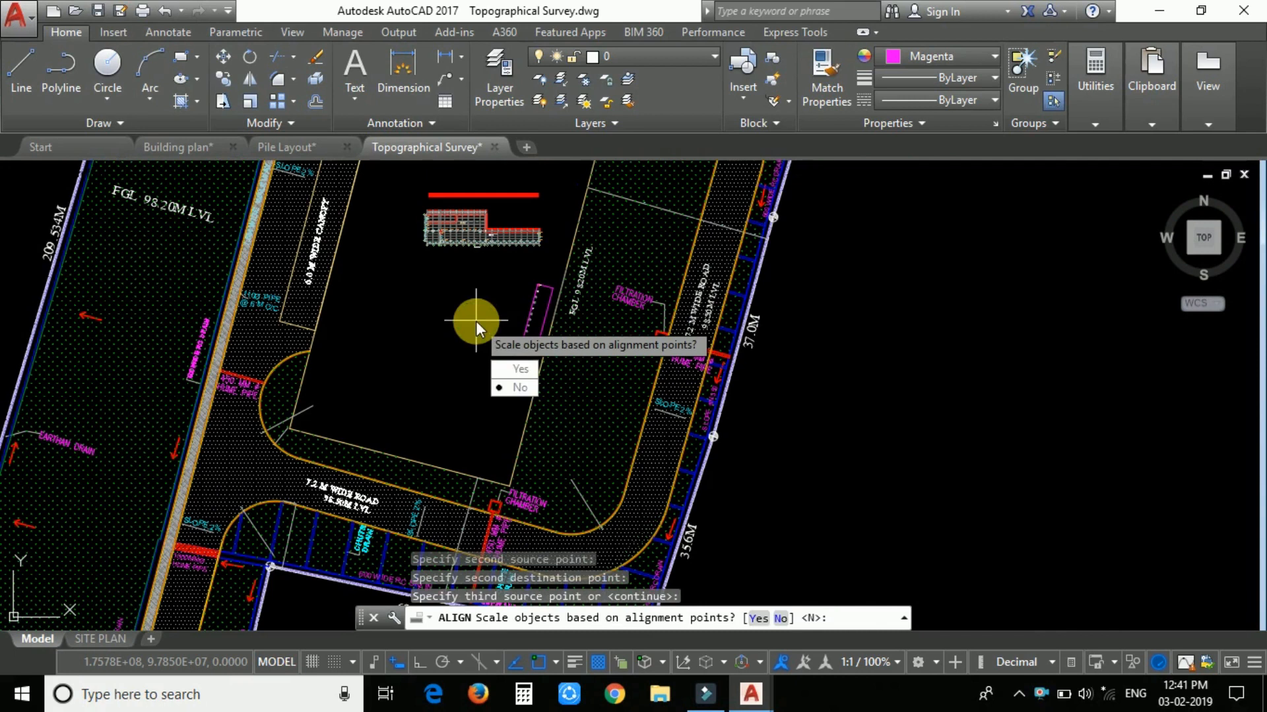
pyautogui.click(514, 388)
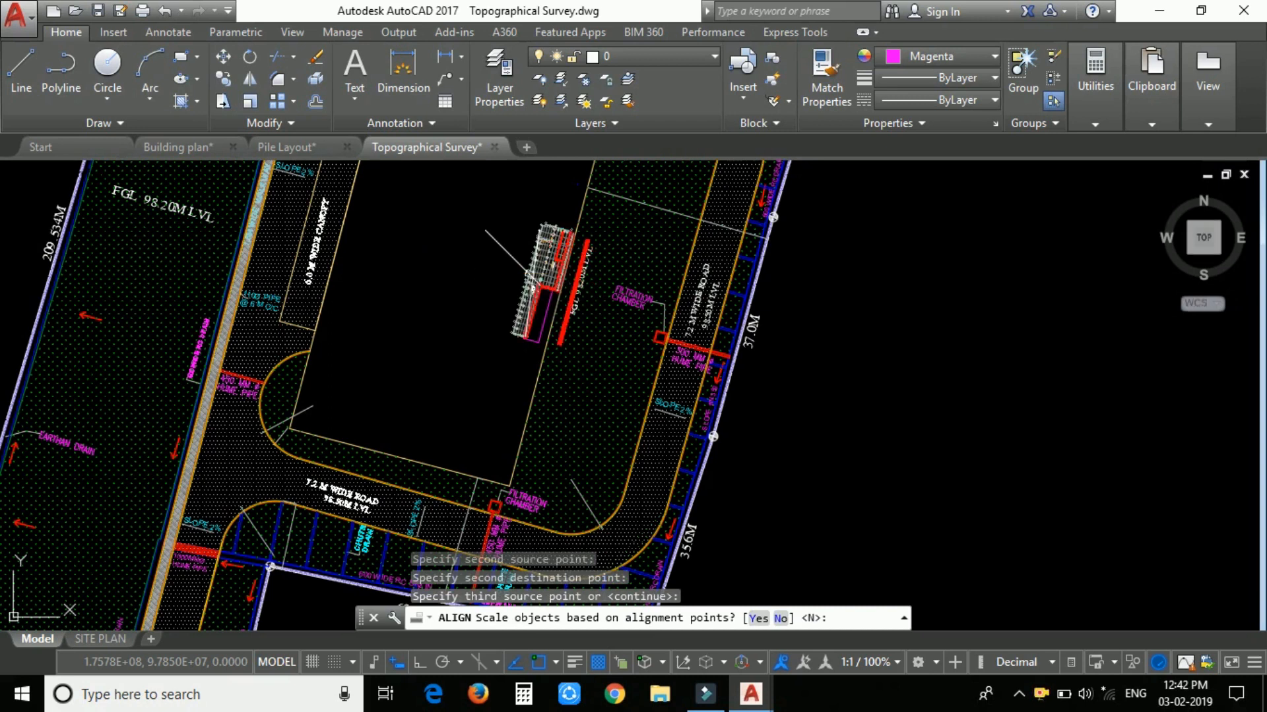
pyautogui.write('N')
pyautogui.press('Return')
# Examine the aligned pile layout's position and orientation against the survey outline, from the grid 8 pile caps to the northern end
pyautogui.scroll(4, 558, 267)
pyautogui.scroll(3, 553, 266)
pyautogui.scroll(-3, 507, 278)
pyautogui.scroll(4, 549, 262)
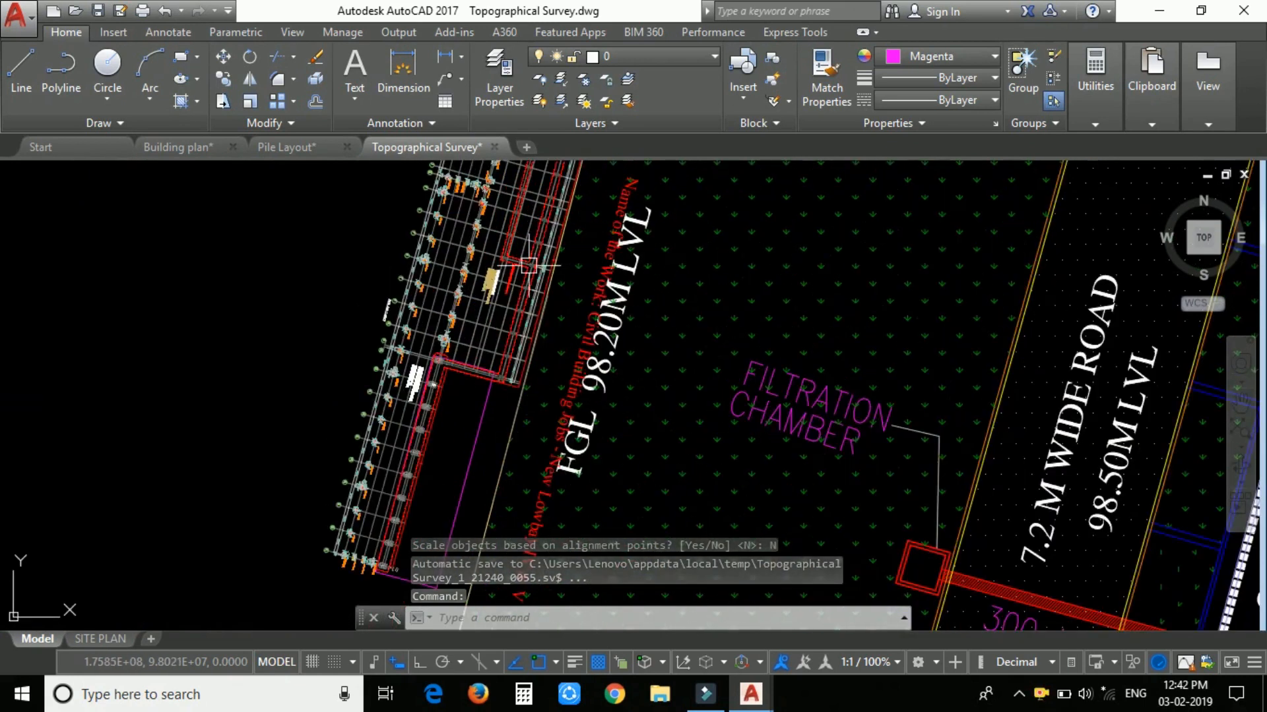
pyautogui.scroll(4, 336, 278)
pyautogui.scroll(4, 333, 278)
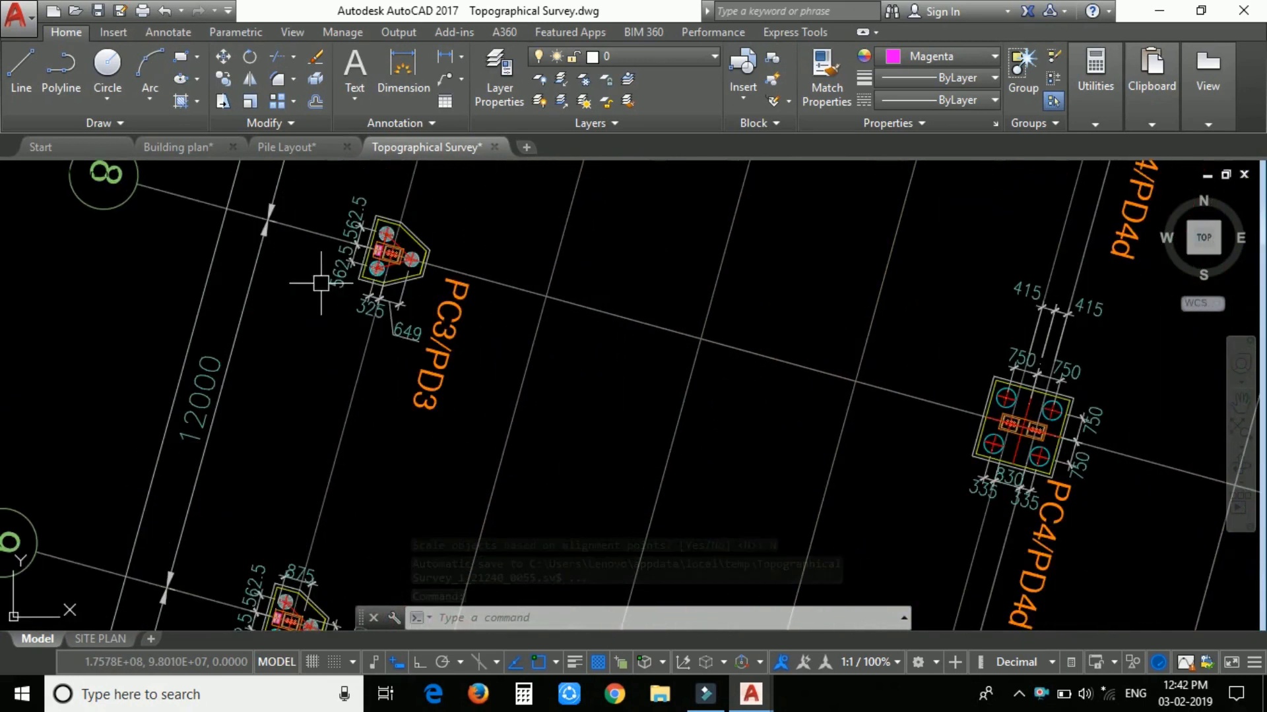
pyautogui.scroll(-6, 376, 243)
pyautogui.scroll(-4, 377, 244)
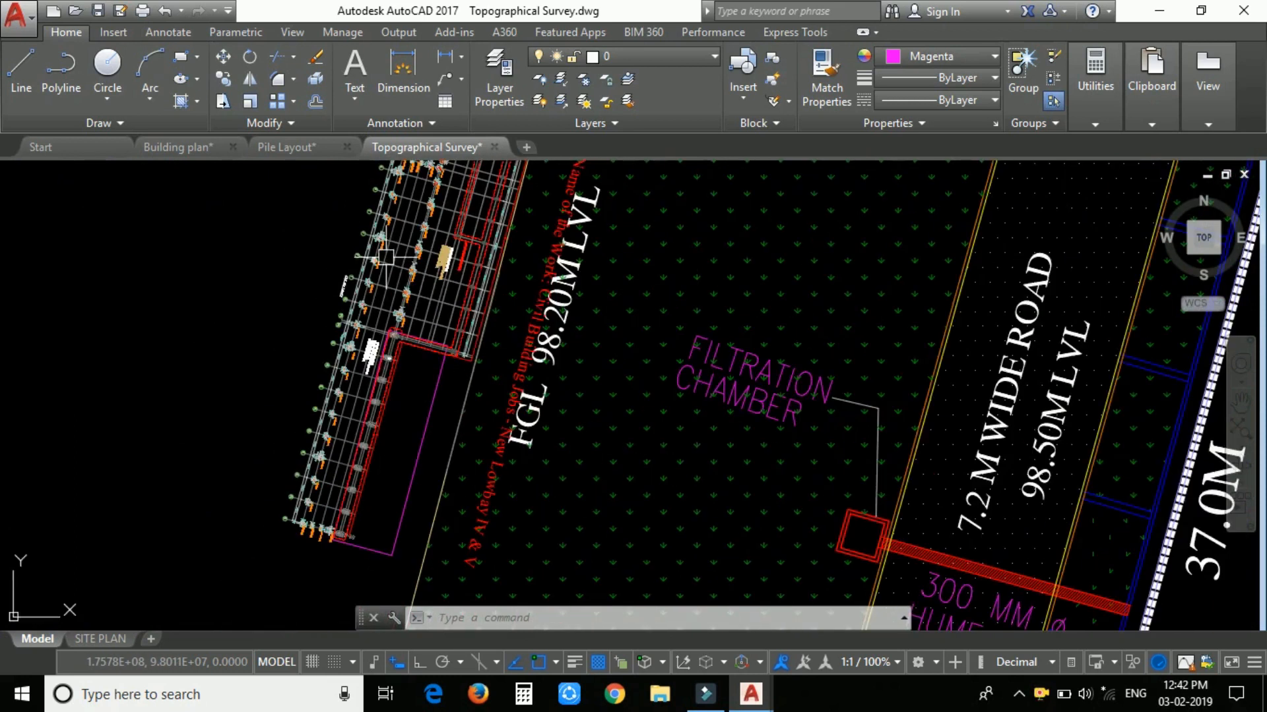
pyautogui.scroll(4, 437, 332)
pyautogui.scroll(-4, 442, 330)
pyautogui.scroll(6, 479, 326)
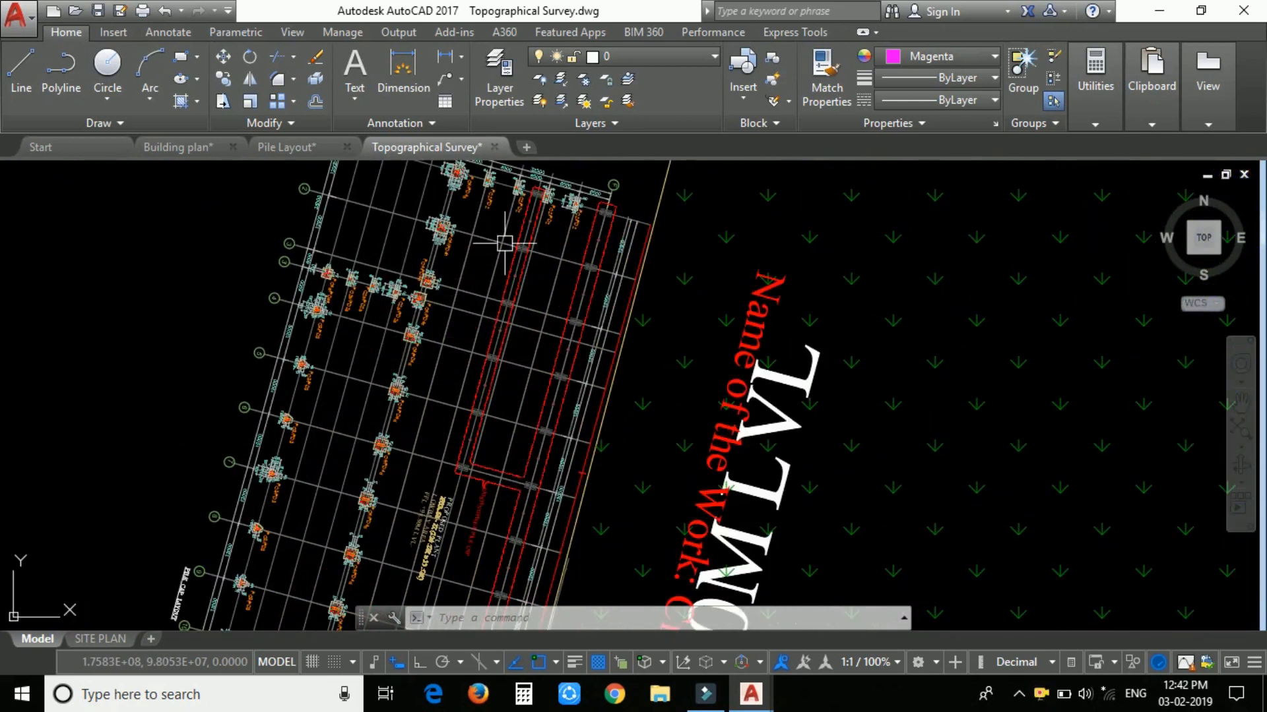
pyautogui.scroll(-4, 485, 287)
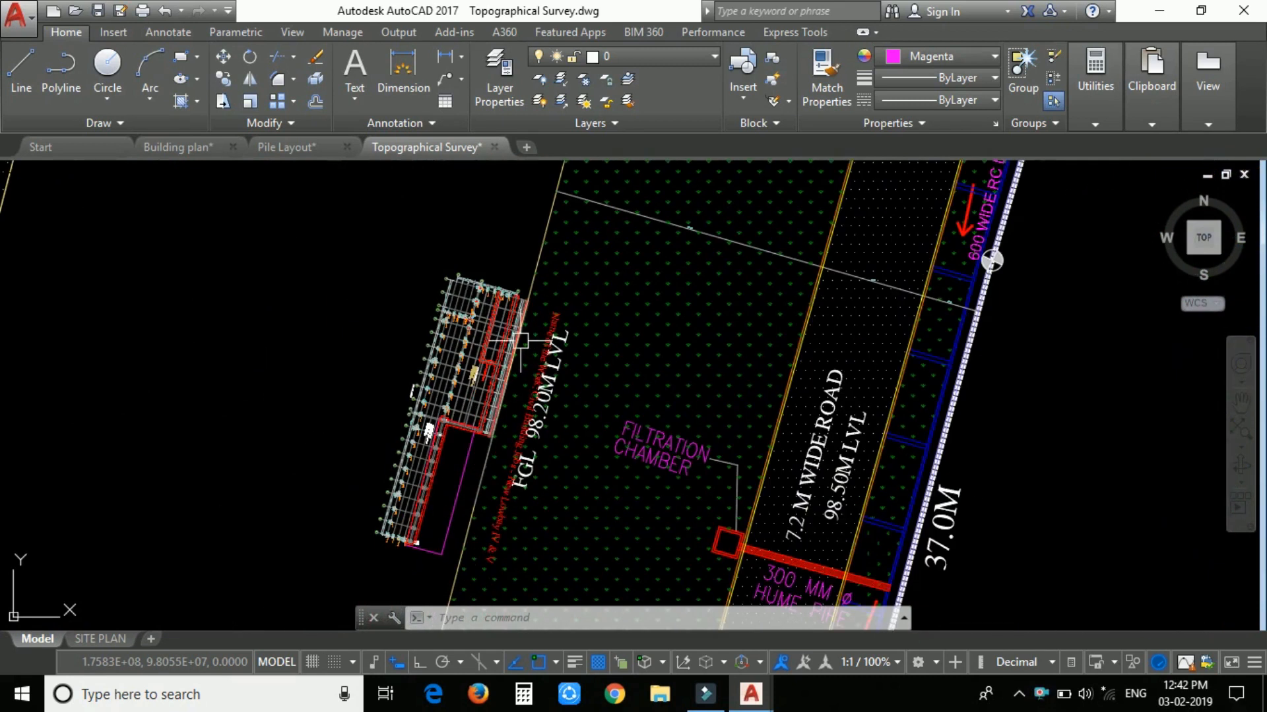
# Undo the pile layout's alignment and return to the surveyed pile caps near P10
pyautogui.hotkey('ctrl', 'z')
pyautogui.hotkey('ctrl', 'z')
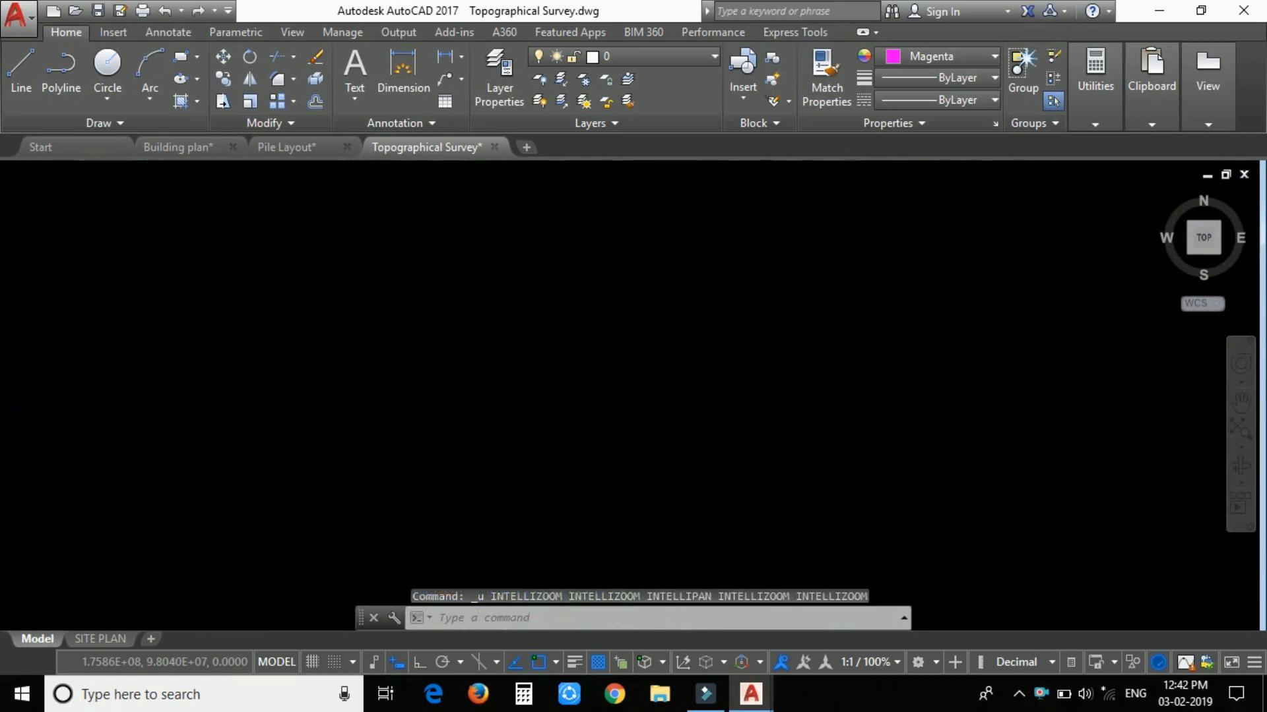
pyautogui.scroll(-10, 454, 304)
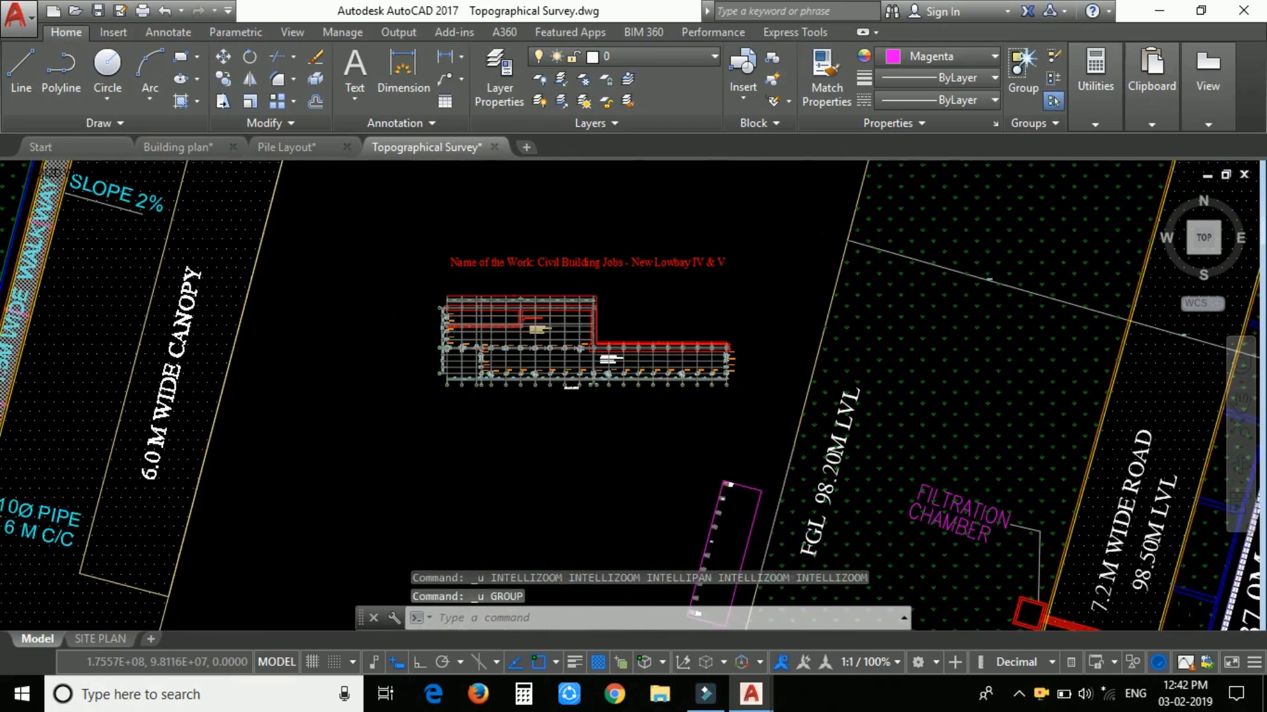
pyautogui.scroll(6, 540, 403)
pyautogui.scroll(8, 569, 408)
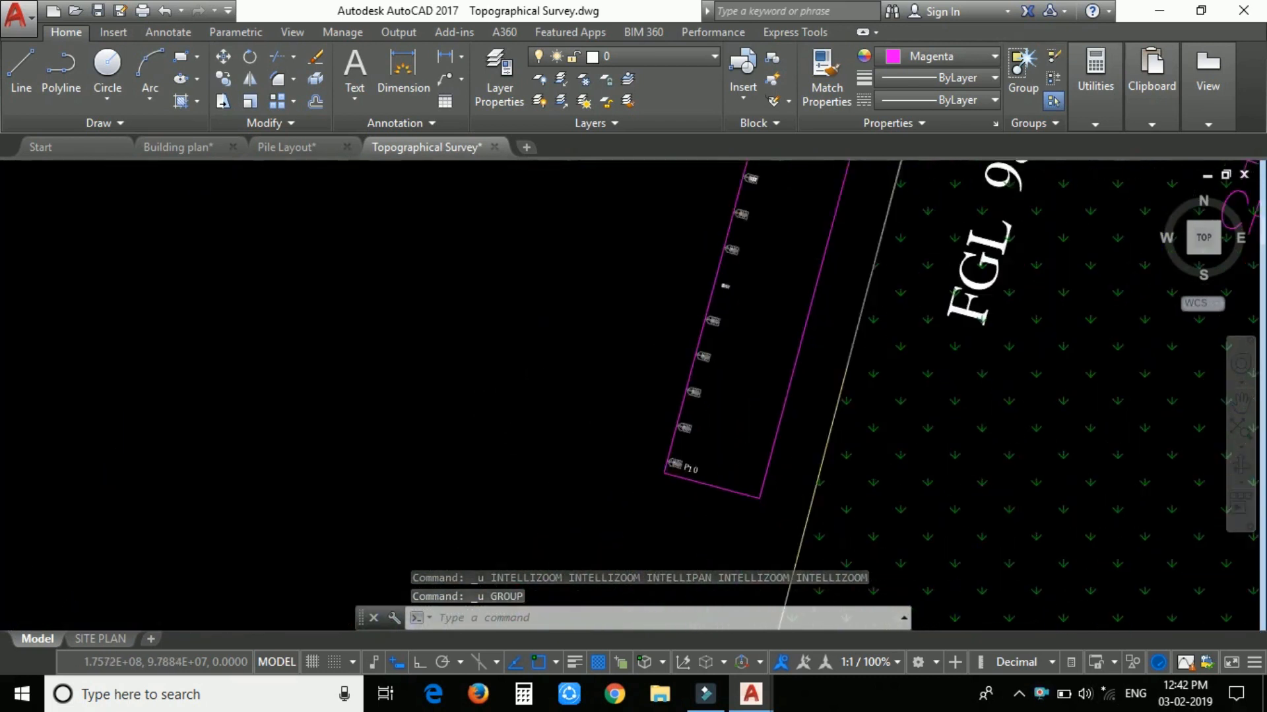
pyautogui.scroll(-3, 625, 330)
pyautogui.scroll(8, 775, 505)
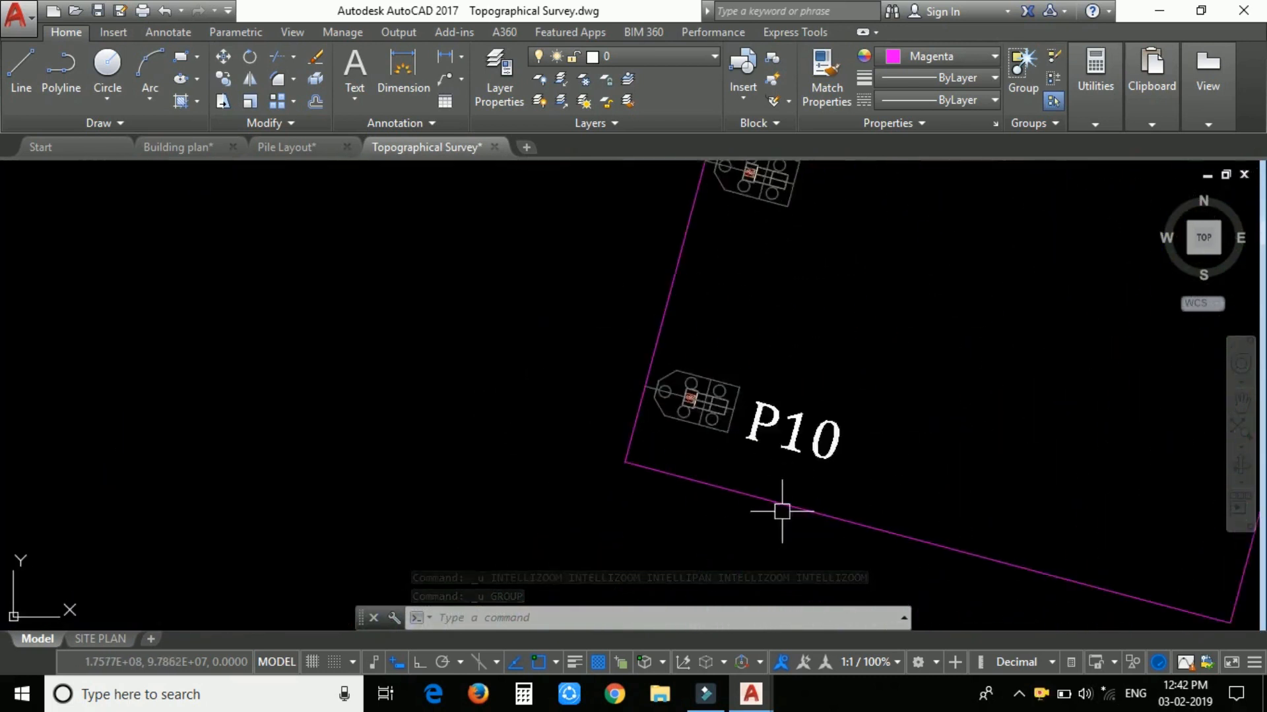
pyautogui.click(694, 430)
pyautogui.click(433, 226)
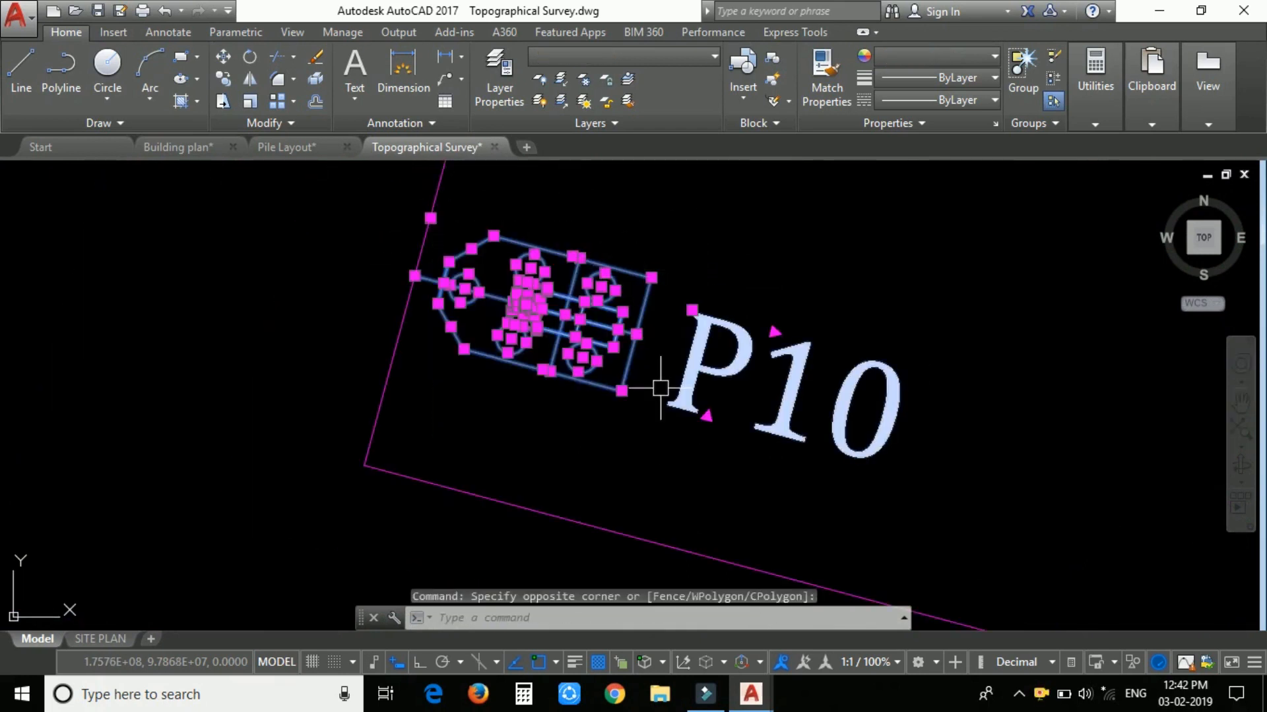
pyautogui.press('Escape')
# Copy the surveyed pile cap P10 with its label to just below the original, inside the outline's southern corner
pyautogui.click(728, 452)
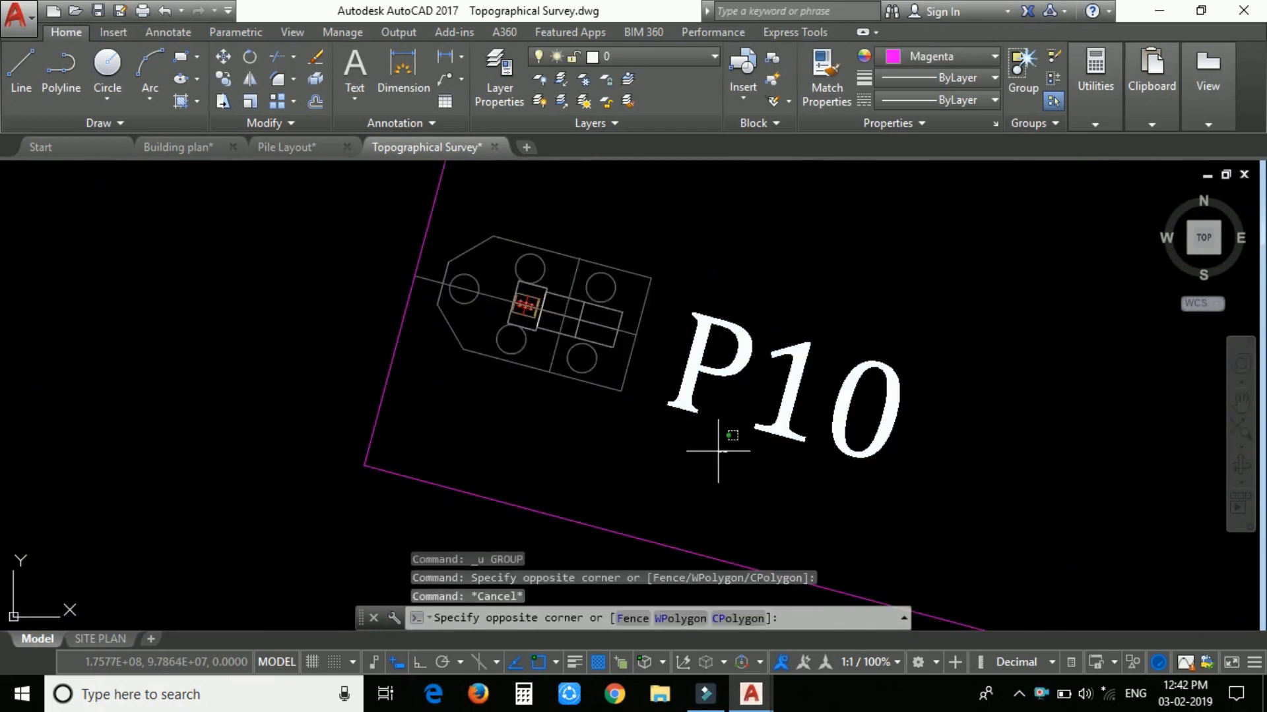
pyautogui.click(455, 229)
pyautogui.write('co')
pyautogui.press('Return')
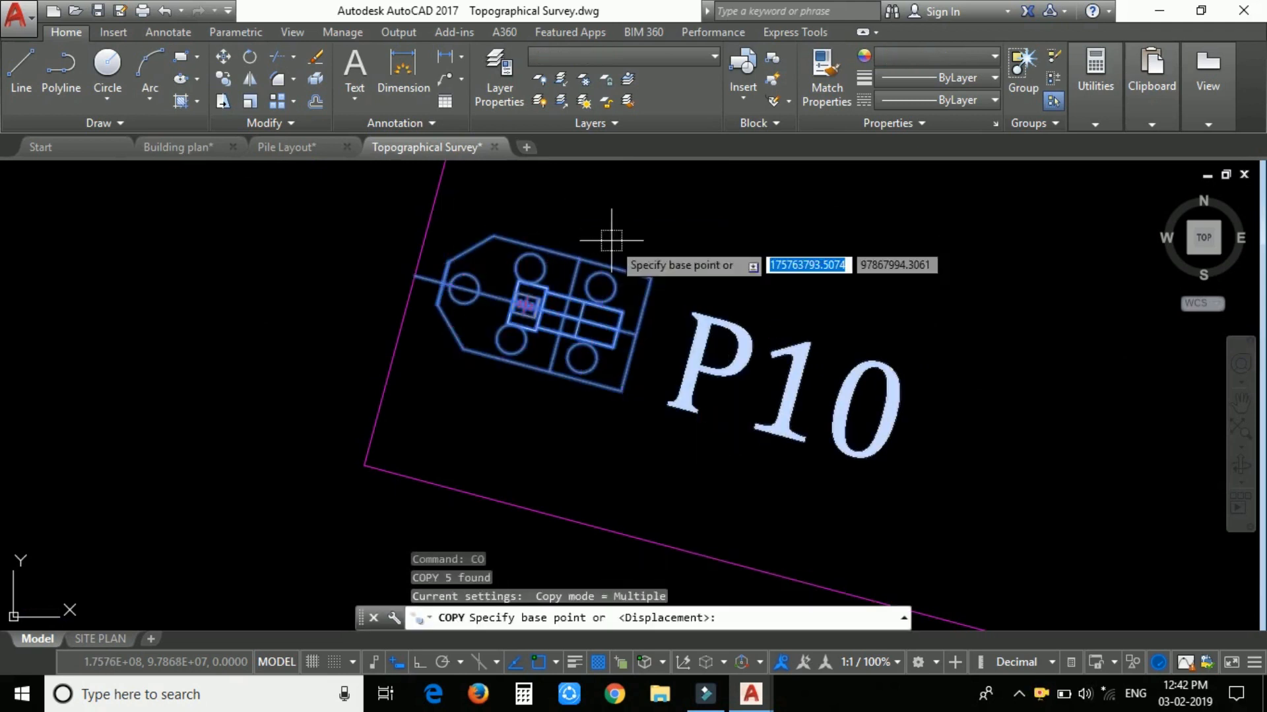
pyautogui.click(628, 204)
pyautogui.scroll(-6, 646, 251)
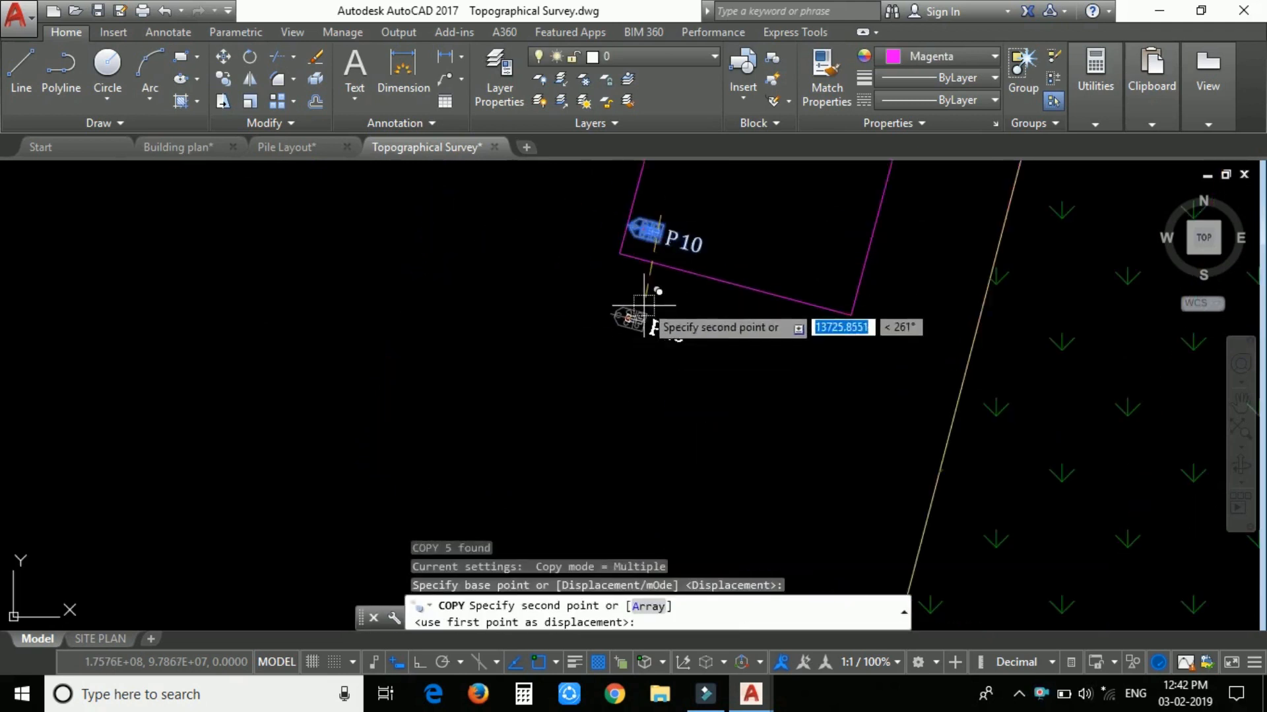
pyautogui.scroll(5, 646, 274)
pyautogui.scroll(6, 607, 260)
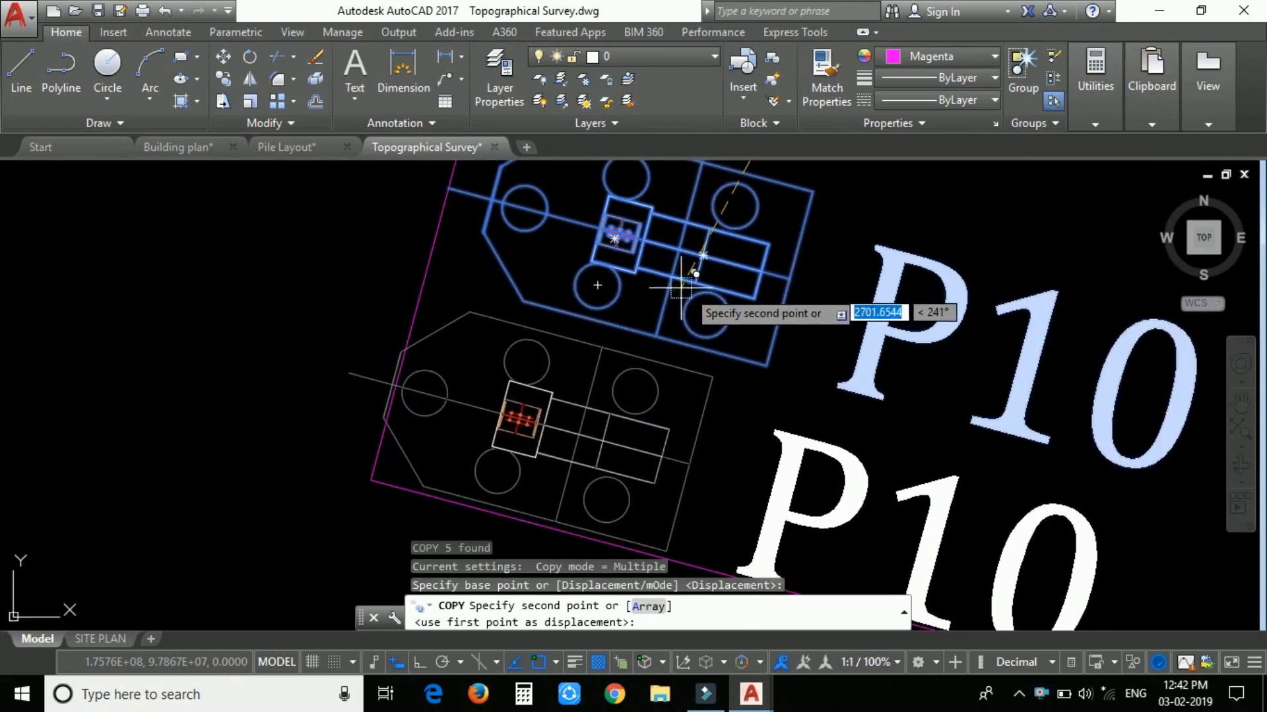
pyautogui.click(728, 294)
pyautogui.press('Escape')
# Set the colour of the copied pile cap, its P10 label and the outline's southern edge to Red
pyautogui.scroll(-5, 723, 367)
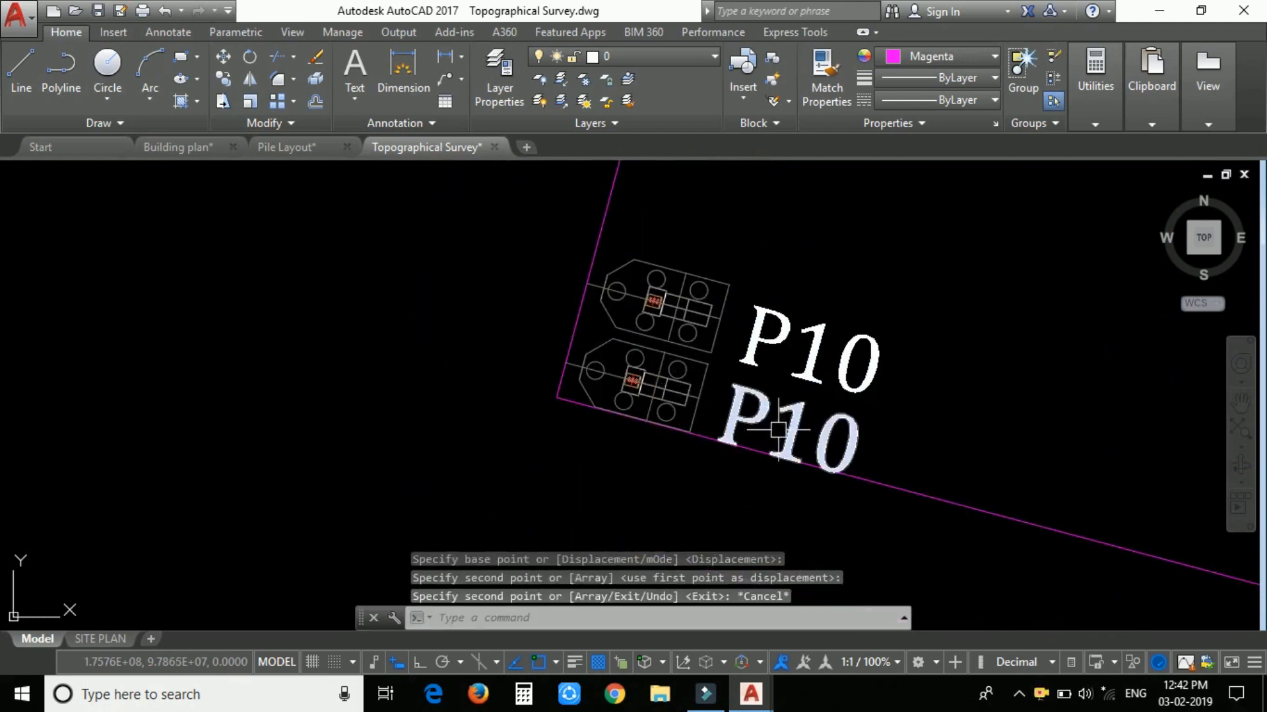
pyautogui.click(778, 430)
pyautogui.click(696, 377)
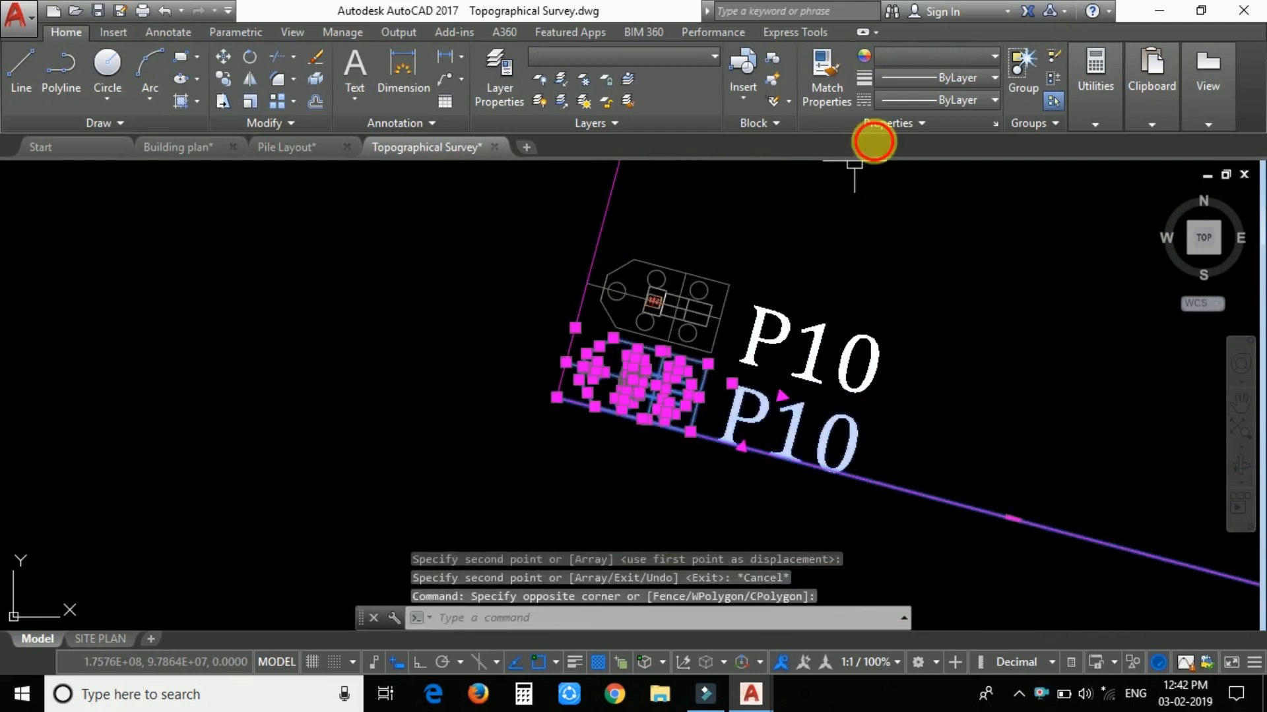
pyautogui.click(976, 63)
pyautogui.click(887, 247)
pyautogui.press('Escape')
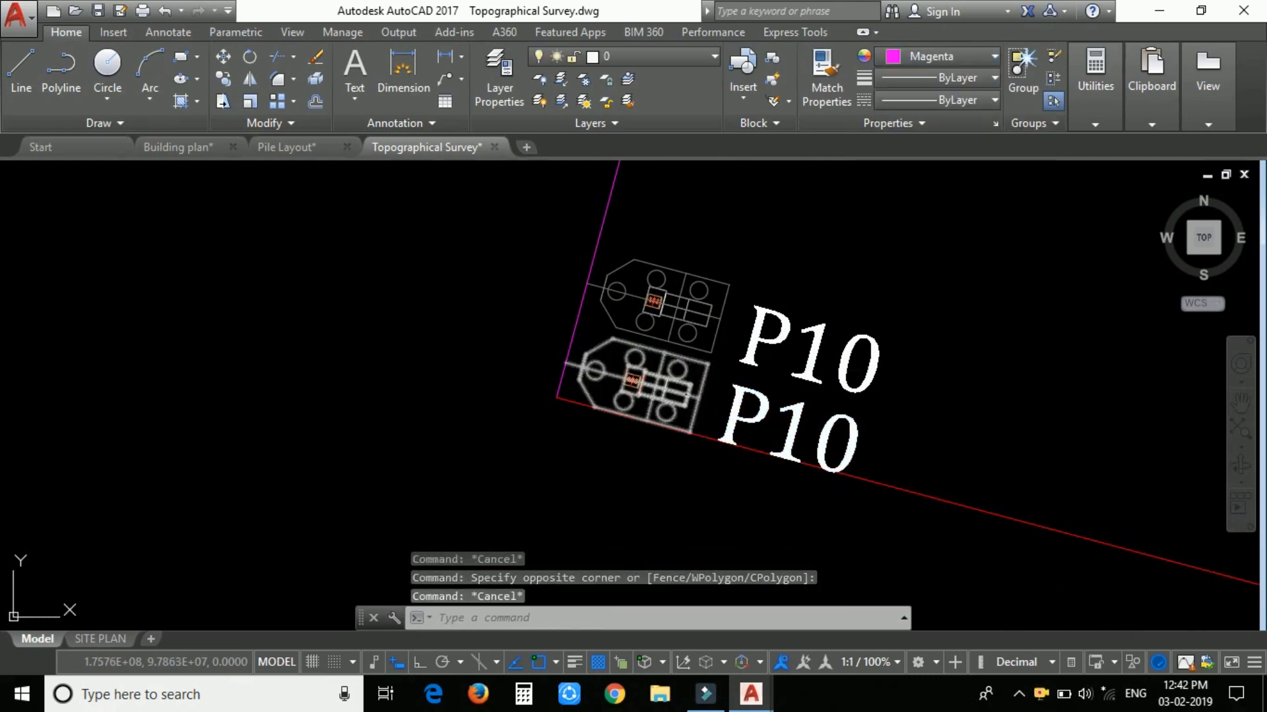
# Open the copied pile cap's block definition for editing
pyautogui.click(700, 391)
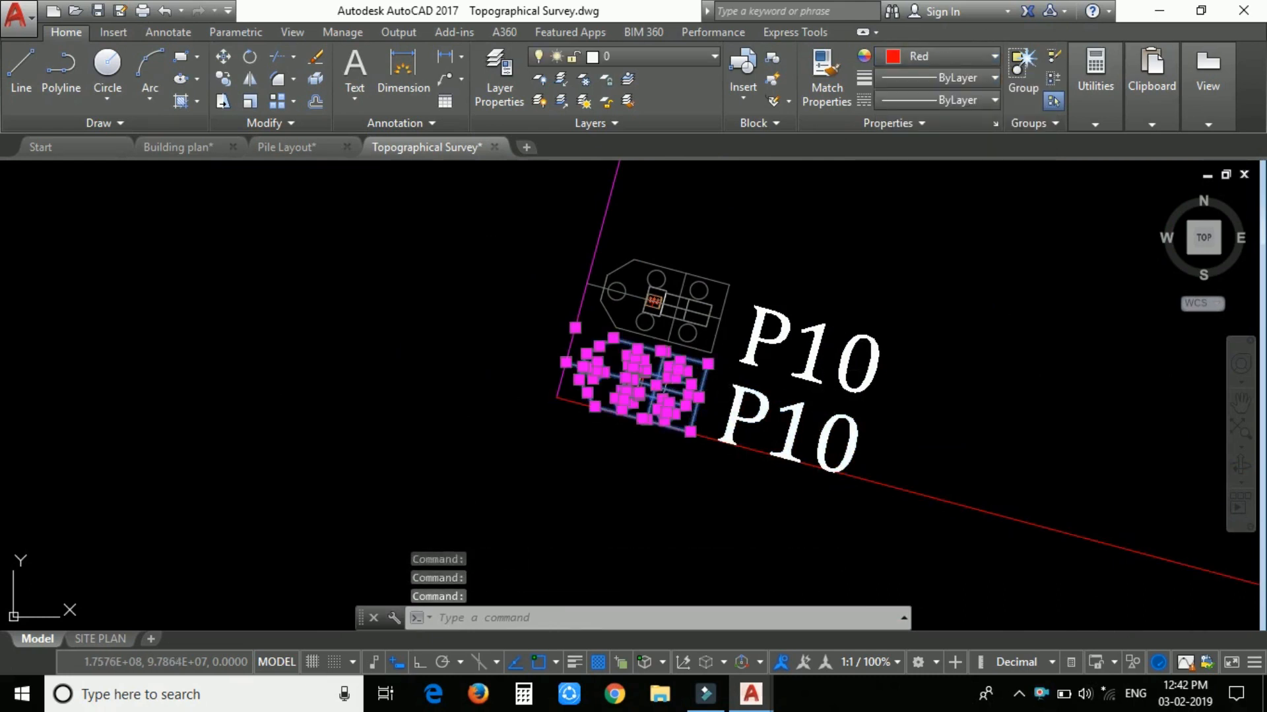
pyautogui.doubleClick(619, 473)
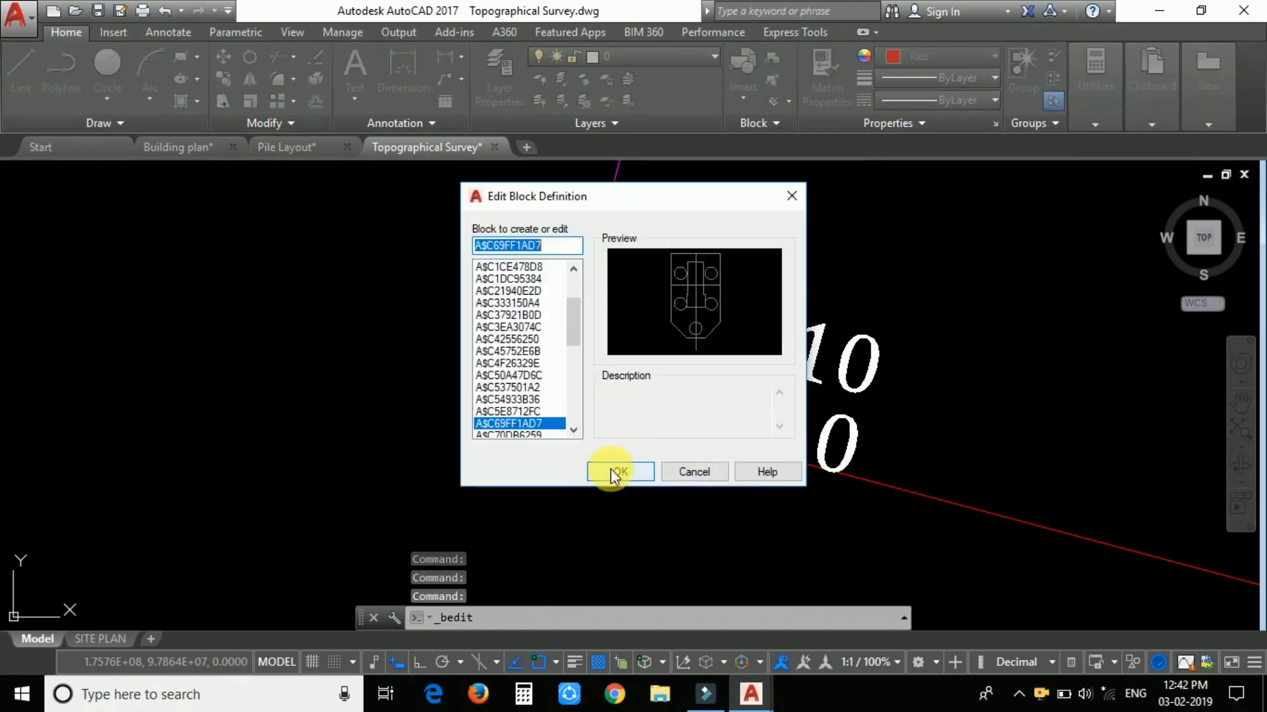
pyautogui.click(610, 473)
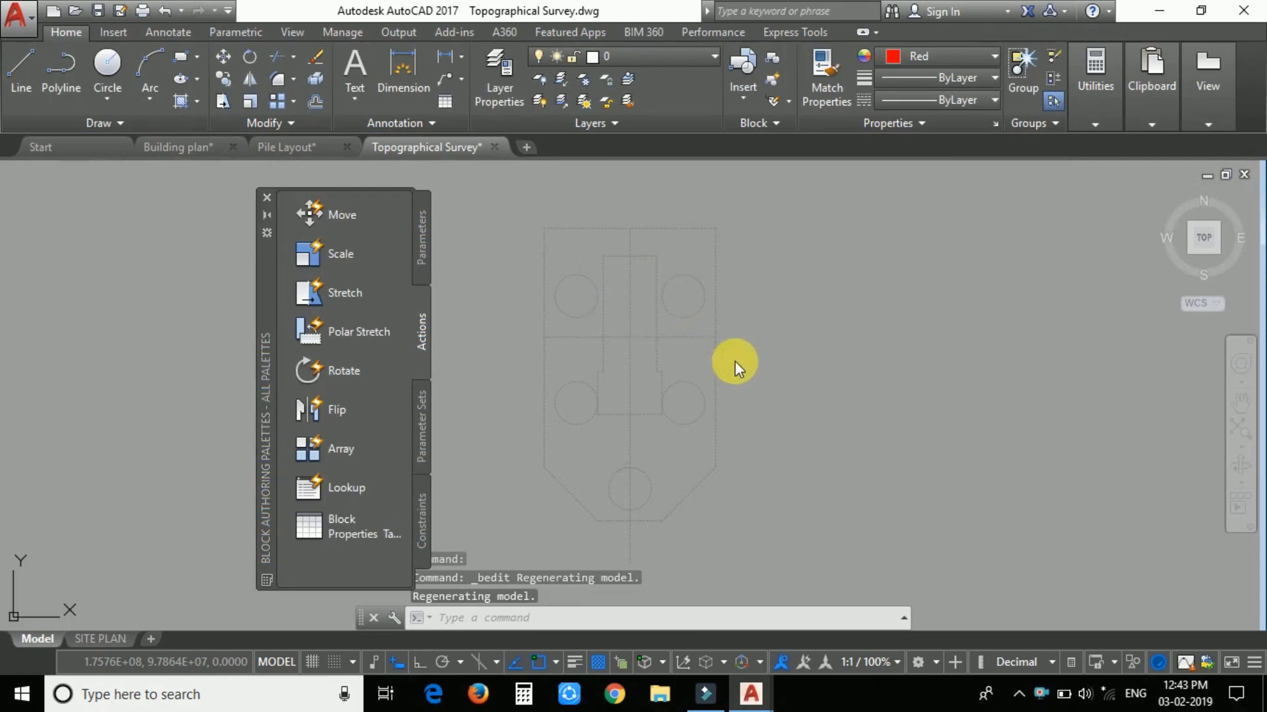
# Set all geometry in the pile cap block to Red, and close the block editor with the change saved
pyautogui.hotkey('ctrl', 'a')
pyautogui.click(862, 395)
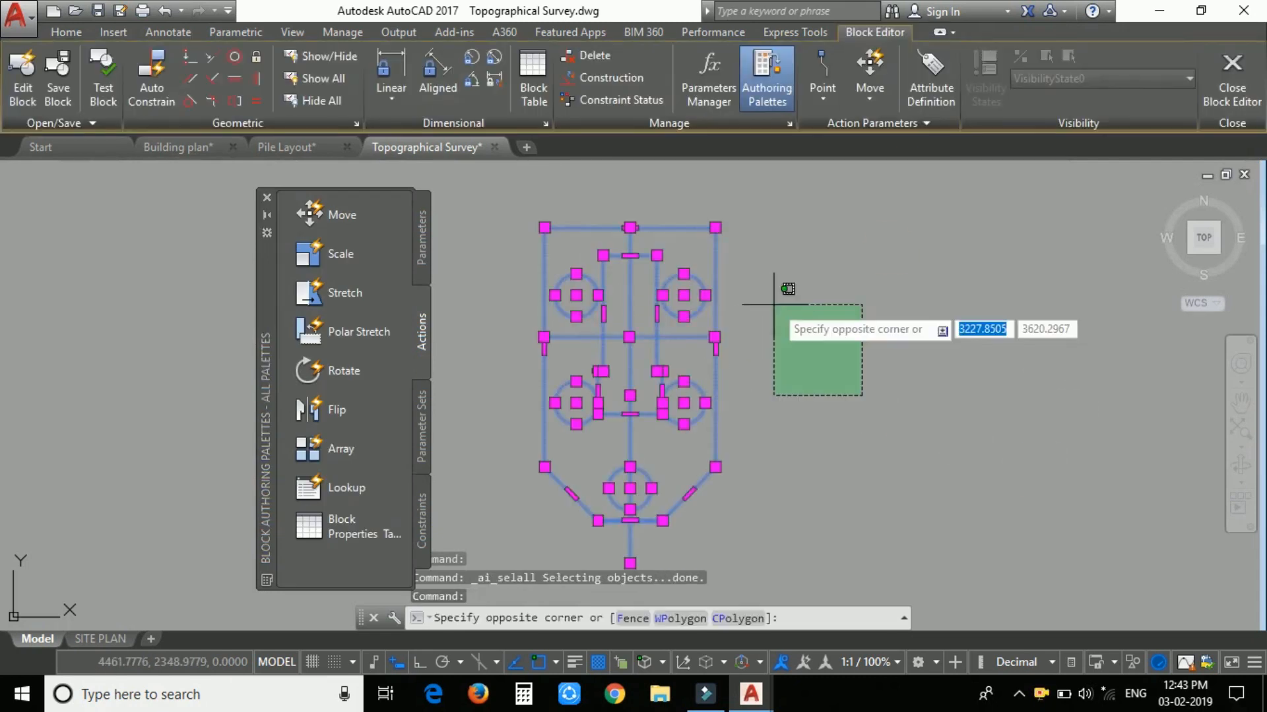
pyautogui.click(708, 342)
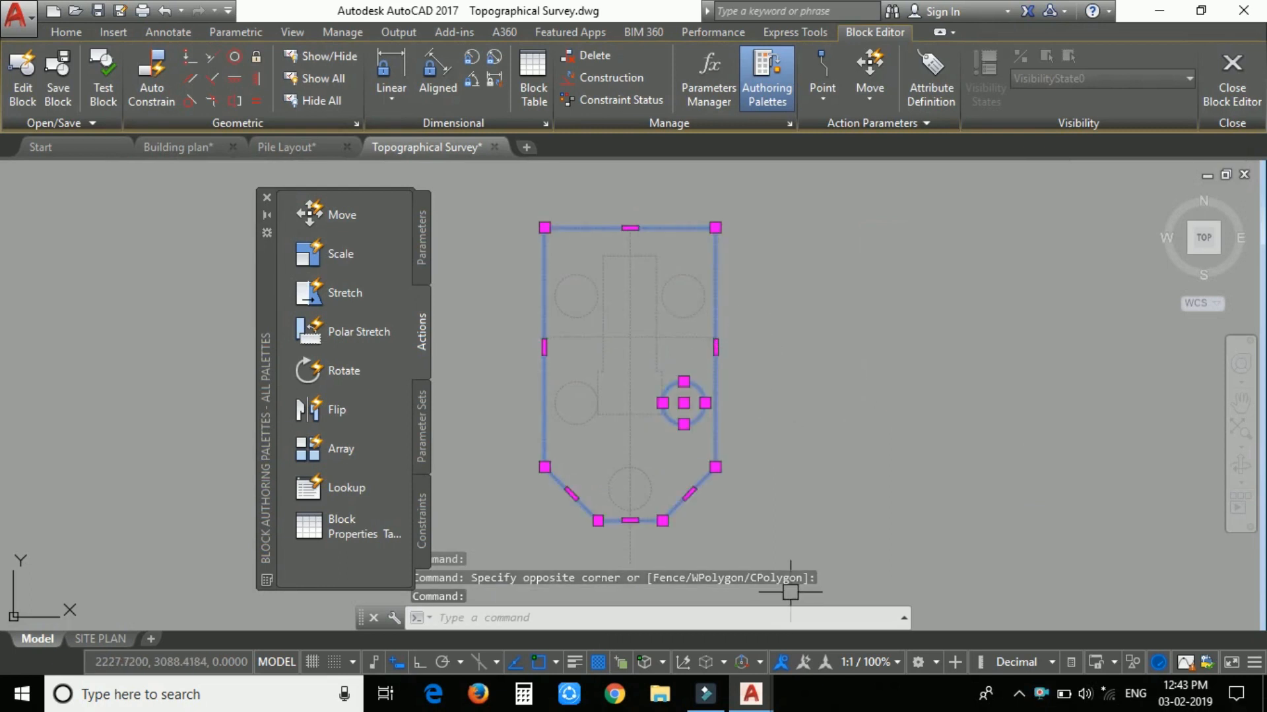
pyautogui.hotkey('ctrl', 'a')
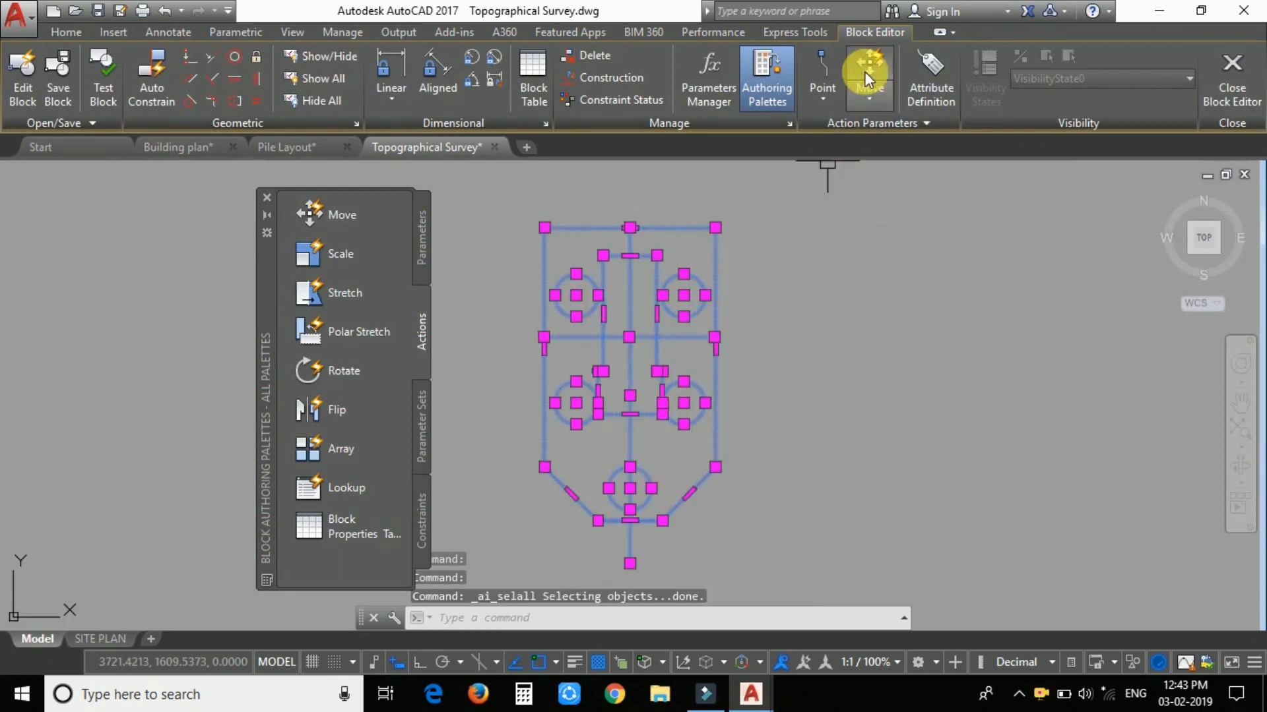
pyautogui.click(60, 35)
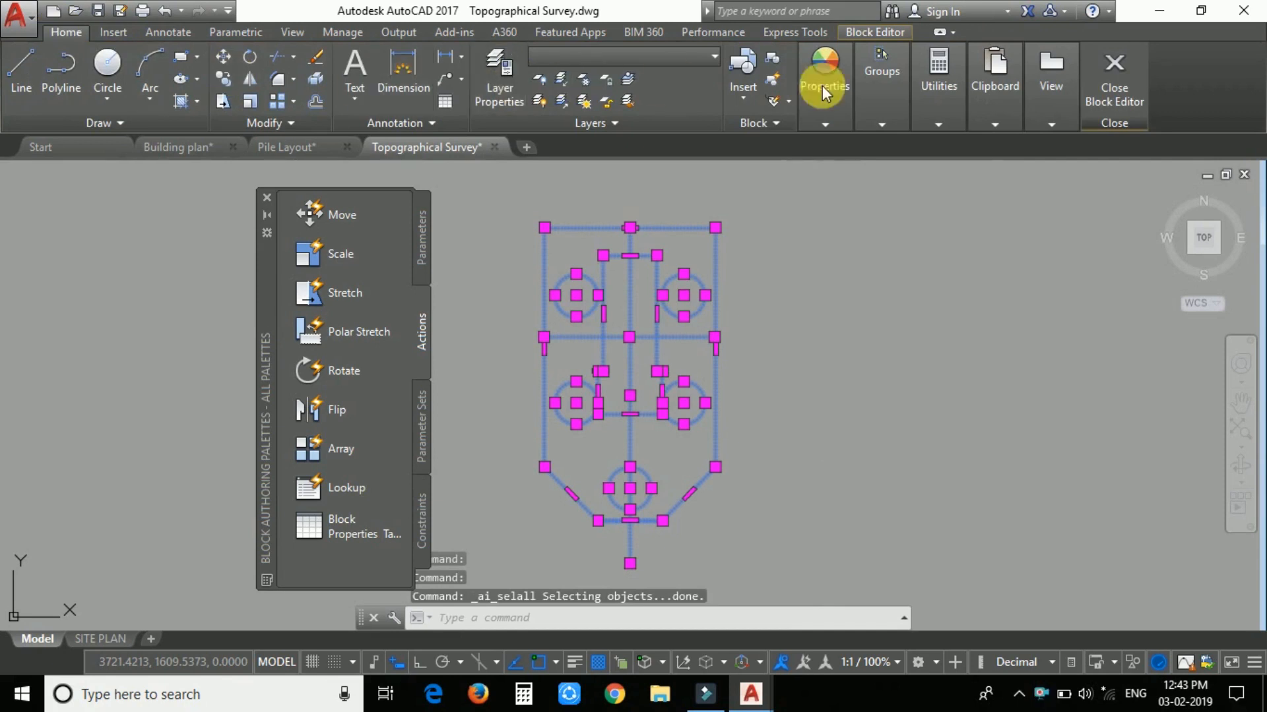
pyautogui.click(833, 108)
pyautogui.click(983, 149)
pyautogui.click(887, 334)
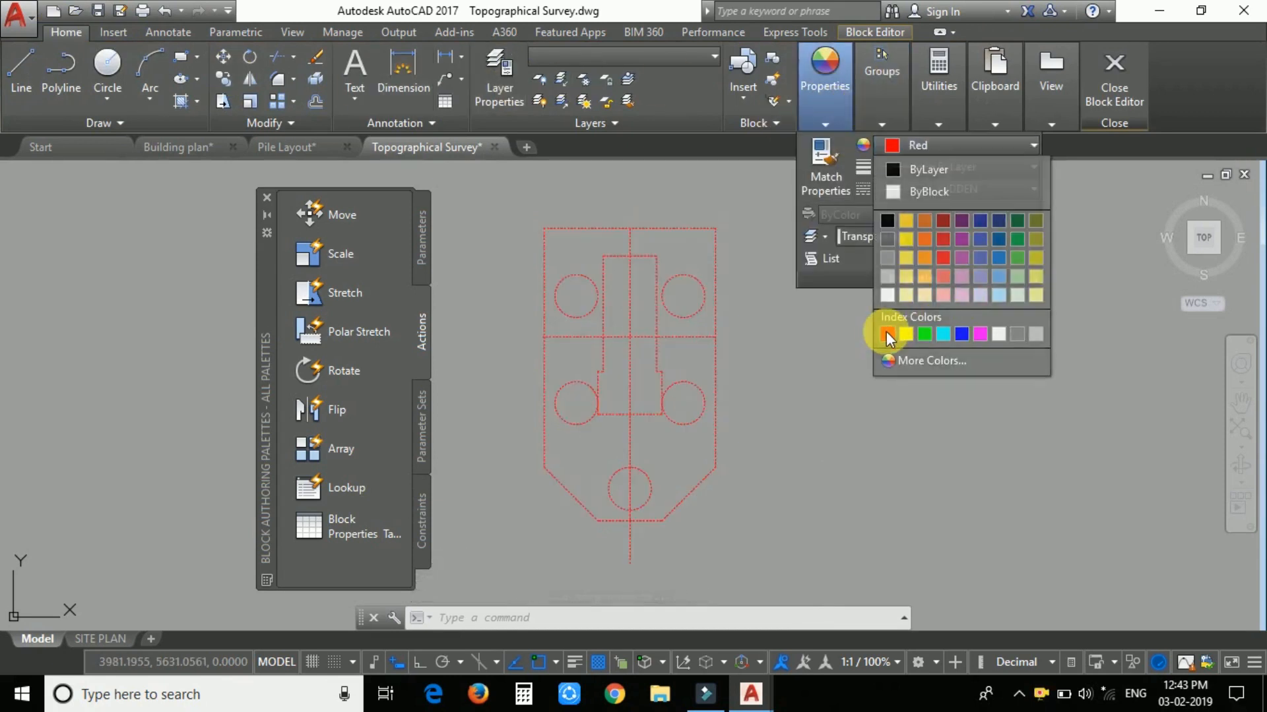
pyautogui.press('Escape')
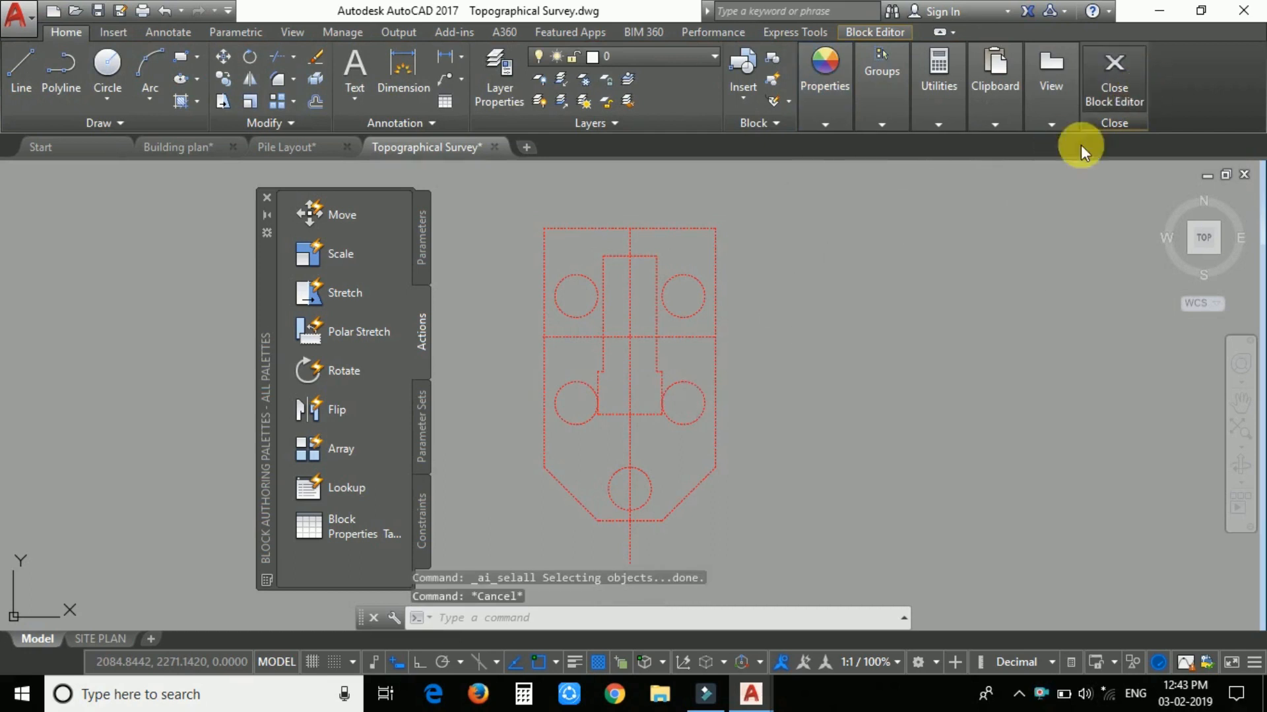
pyautogui.click(575, 306)
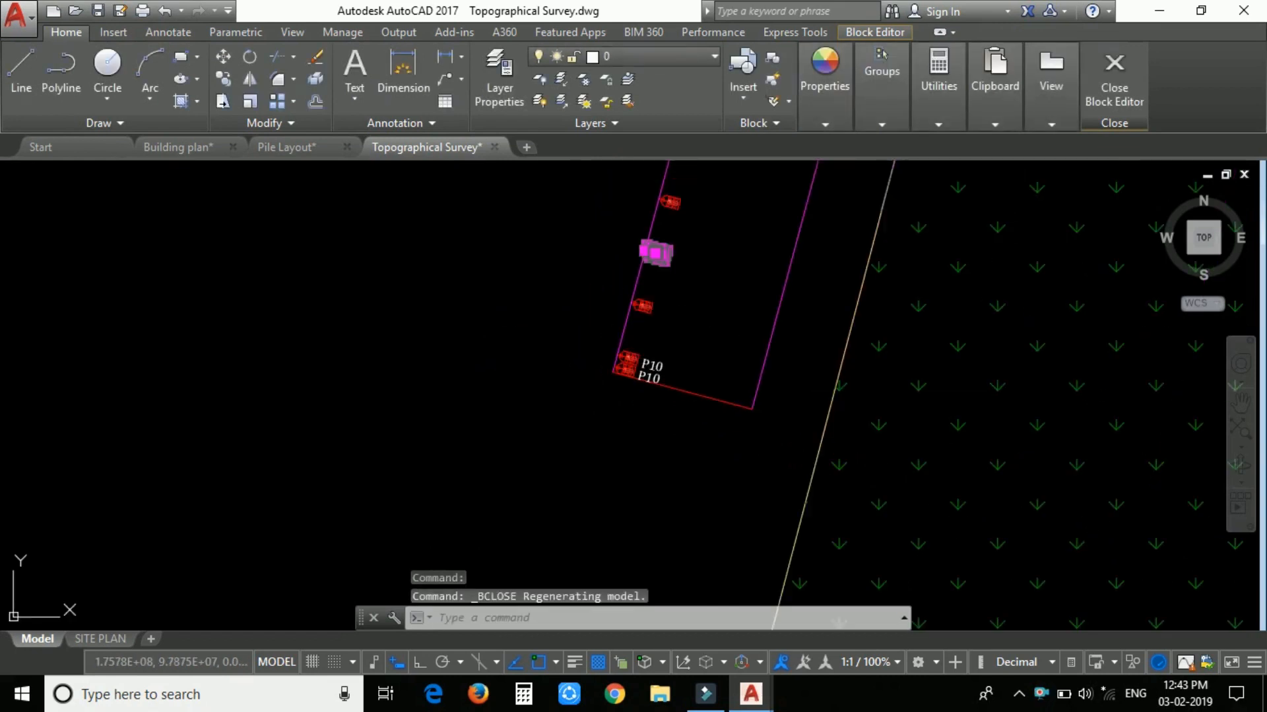
# Explode the original and the copied P10 pile caps
pyautogui.scroll(6, 620, 386)
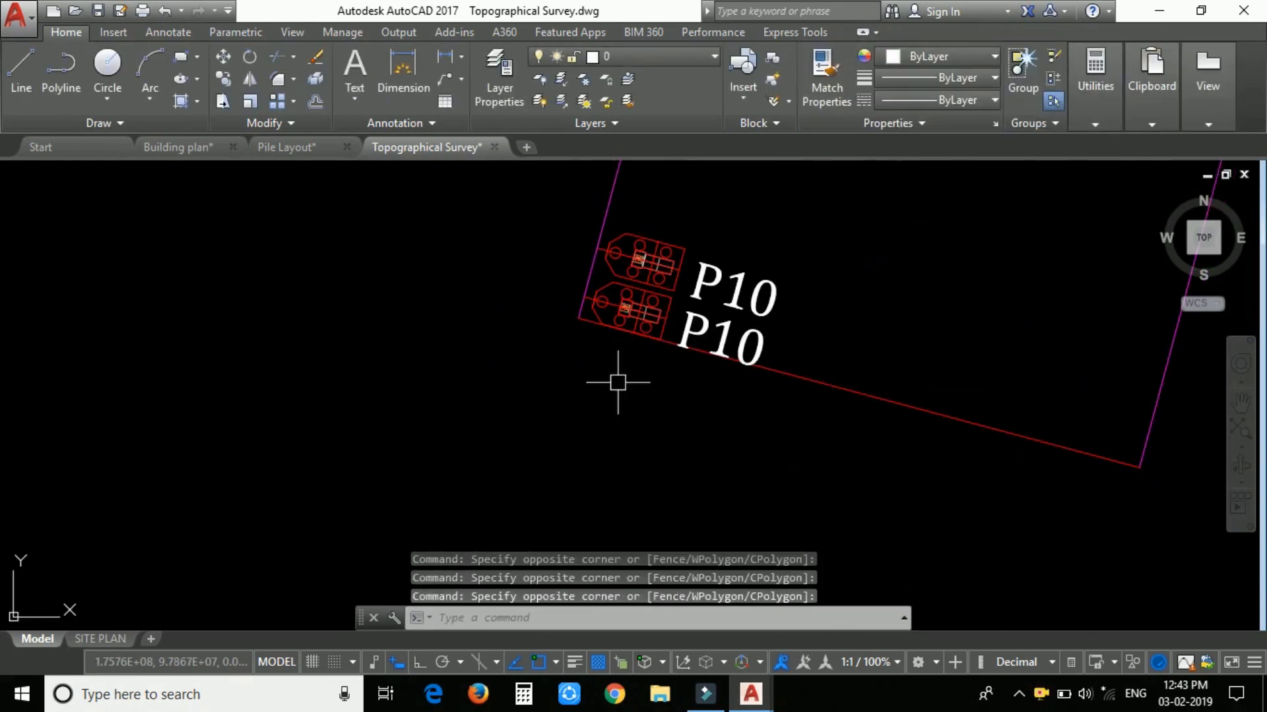
pyautogui.scroll(10, 636, 307)
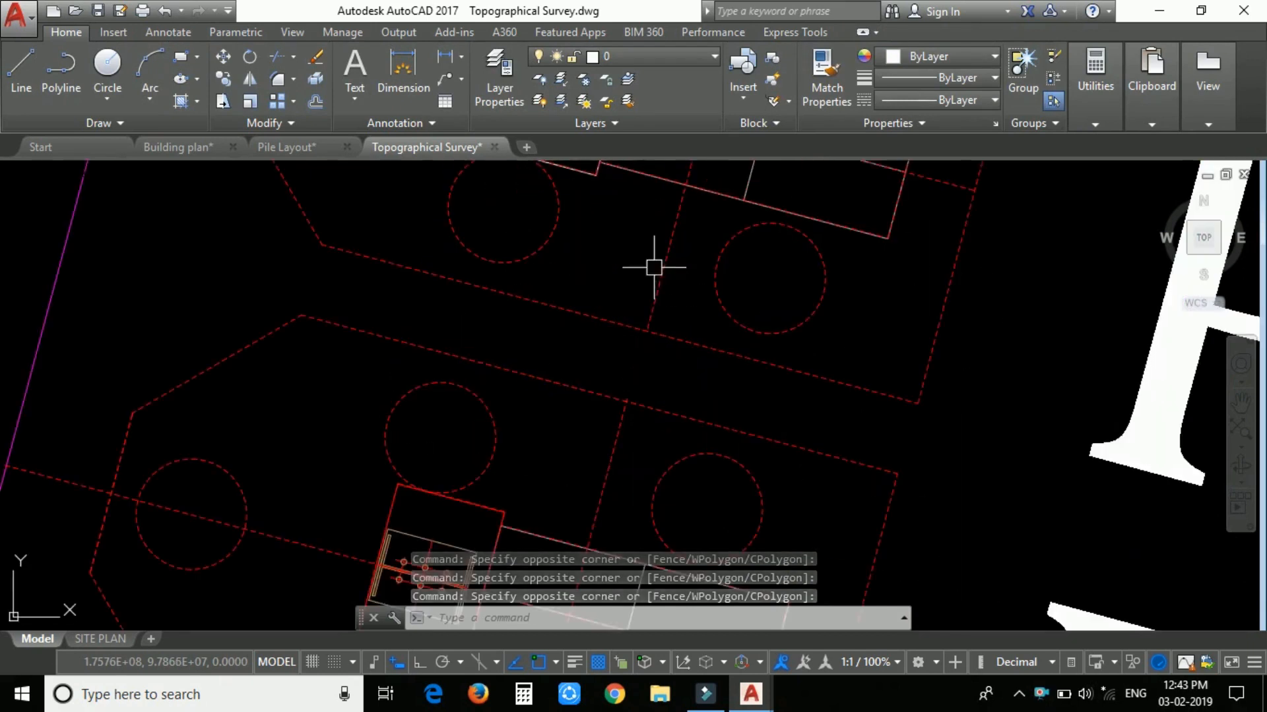
pyautogui.scroll(-5, 572, 352)
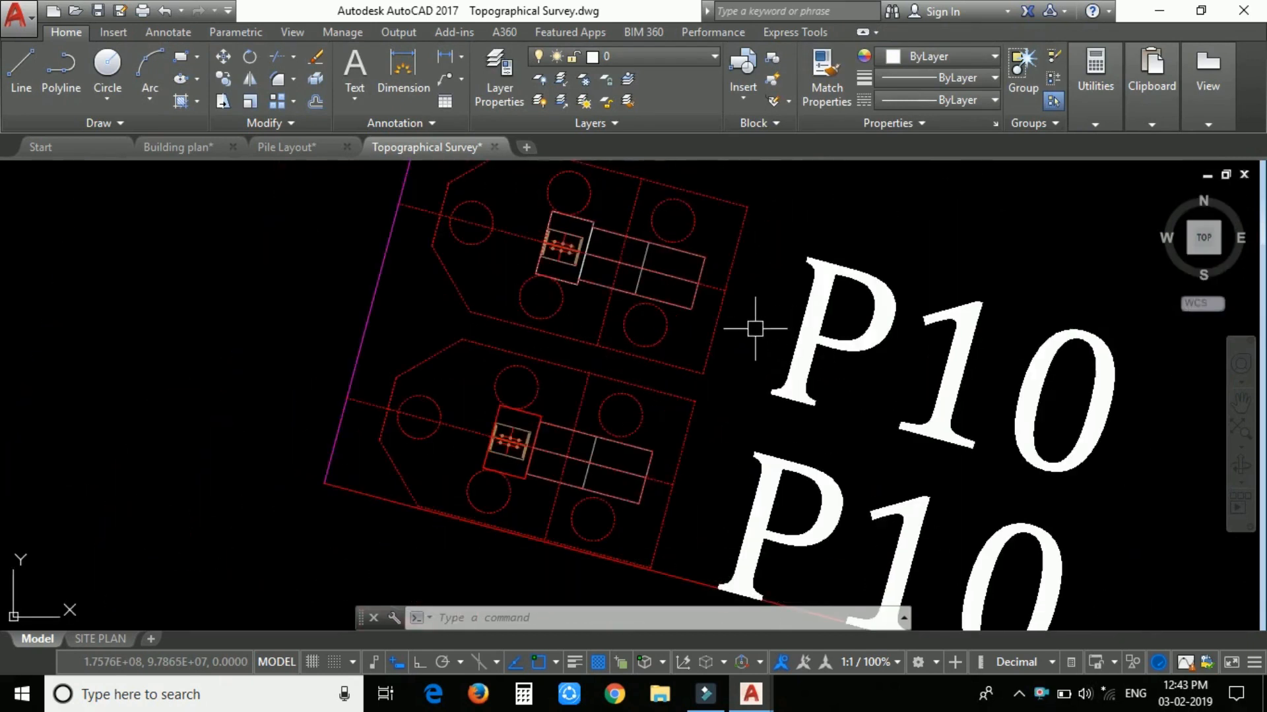
pyautogui.click(553, 269)
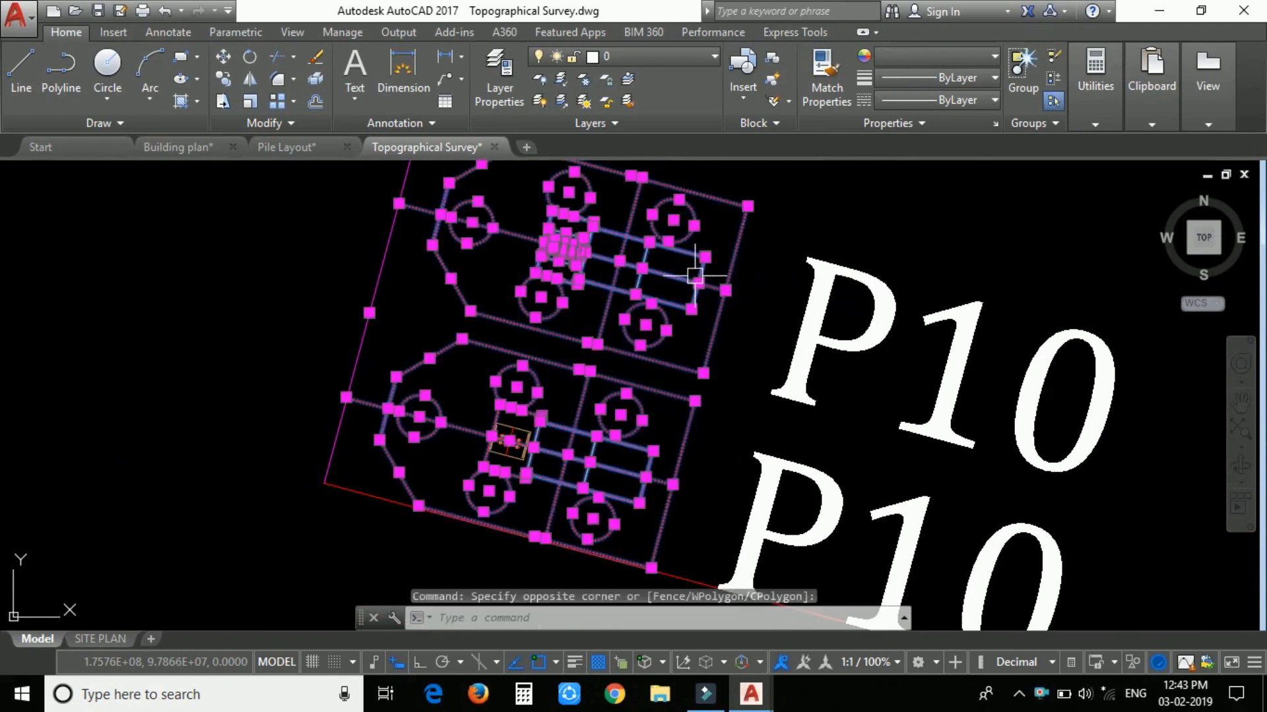
pyautogui.write('x')
pyautogui.press('Return')
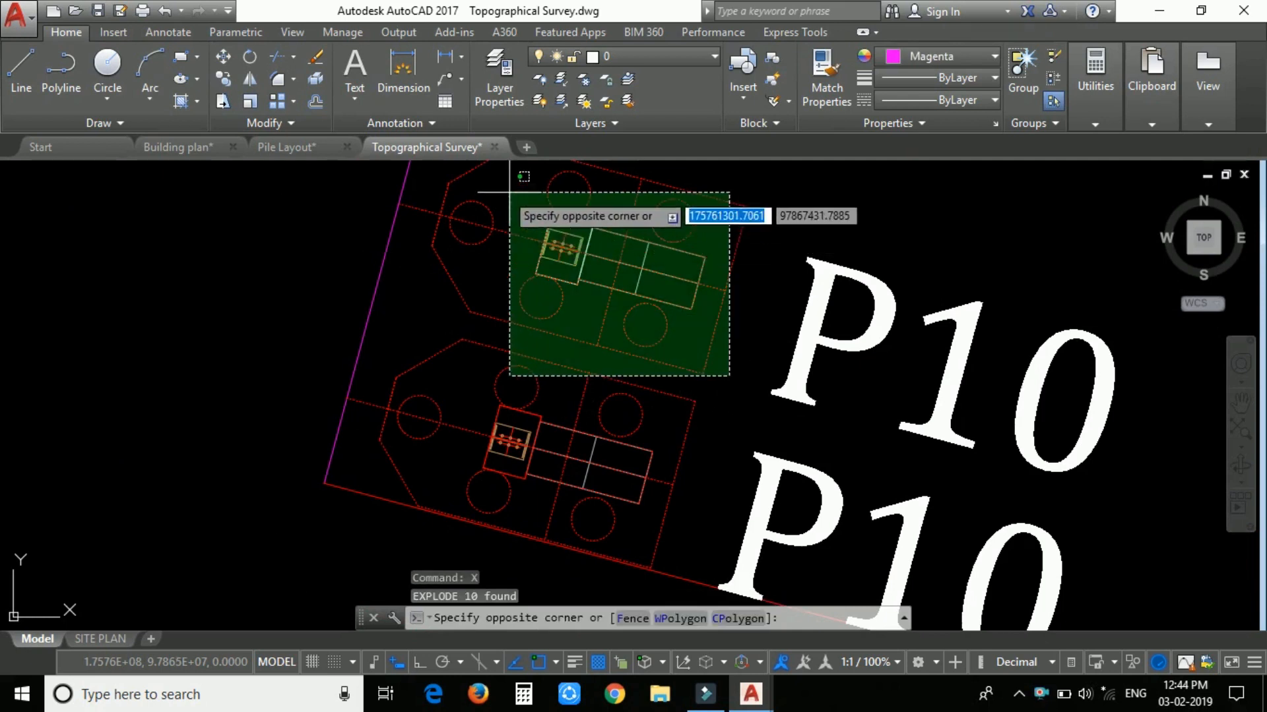
# Set the colour of all parts of the original P10 pile cap, above the copy, to Green
pyautogui.click(669, 227)
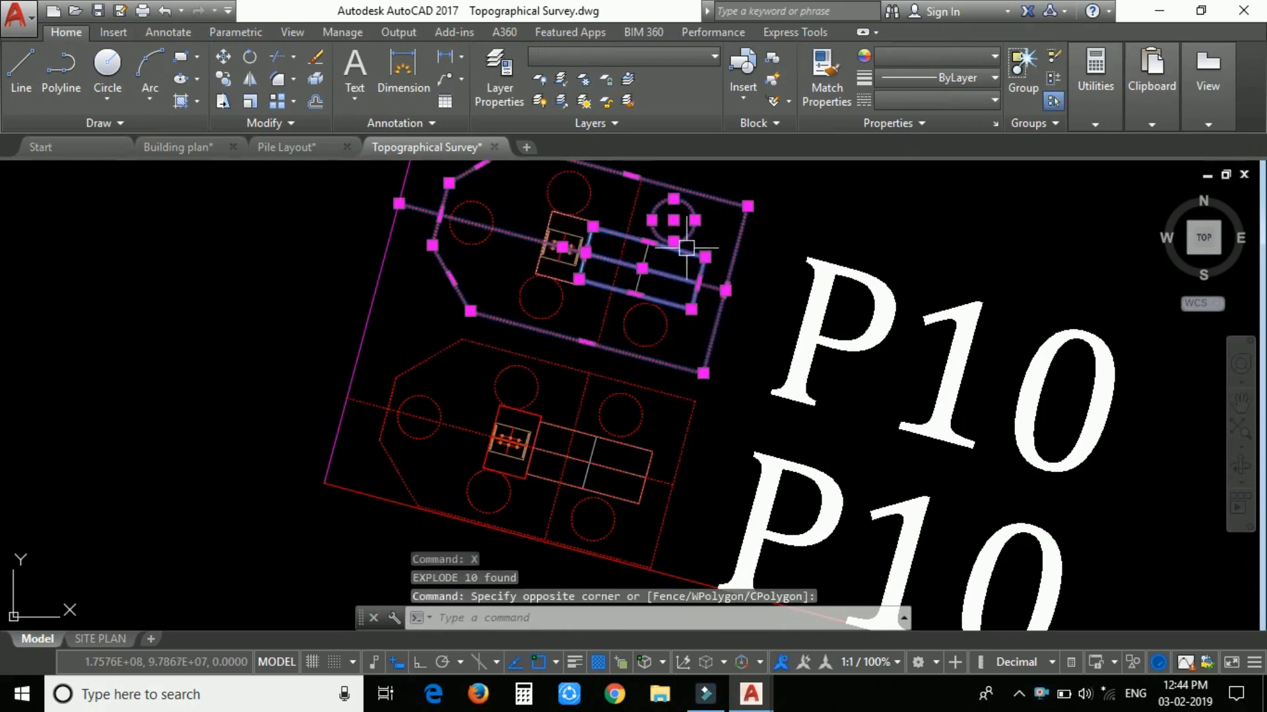
pyautogui.click(763, 316)
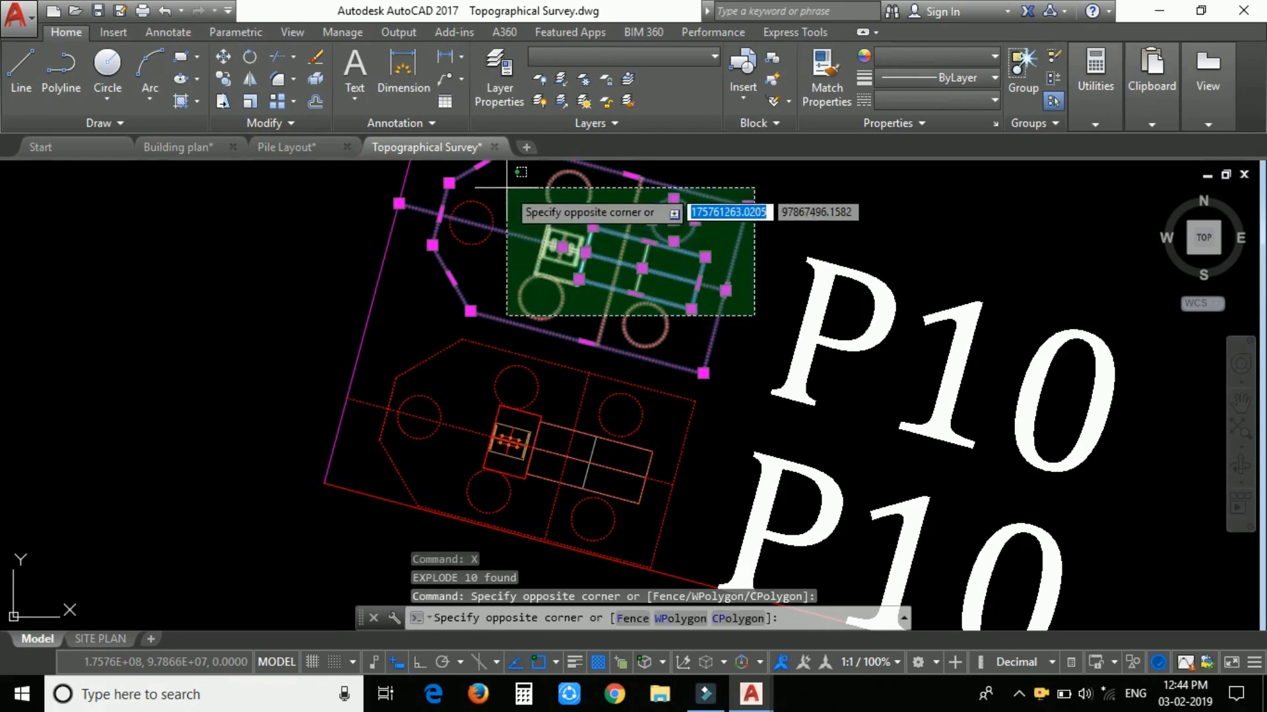
pyautogui.click(492, 203)
pyautogui.click(936, 56)
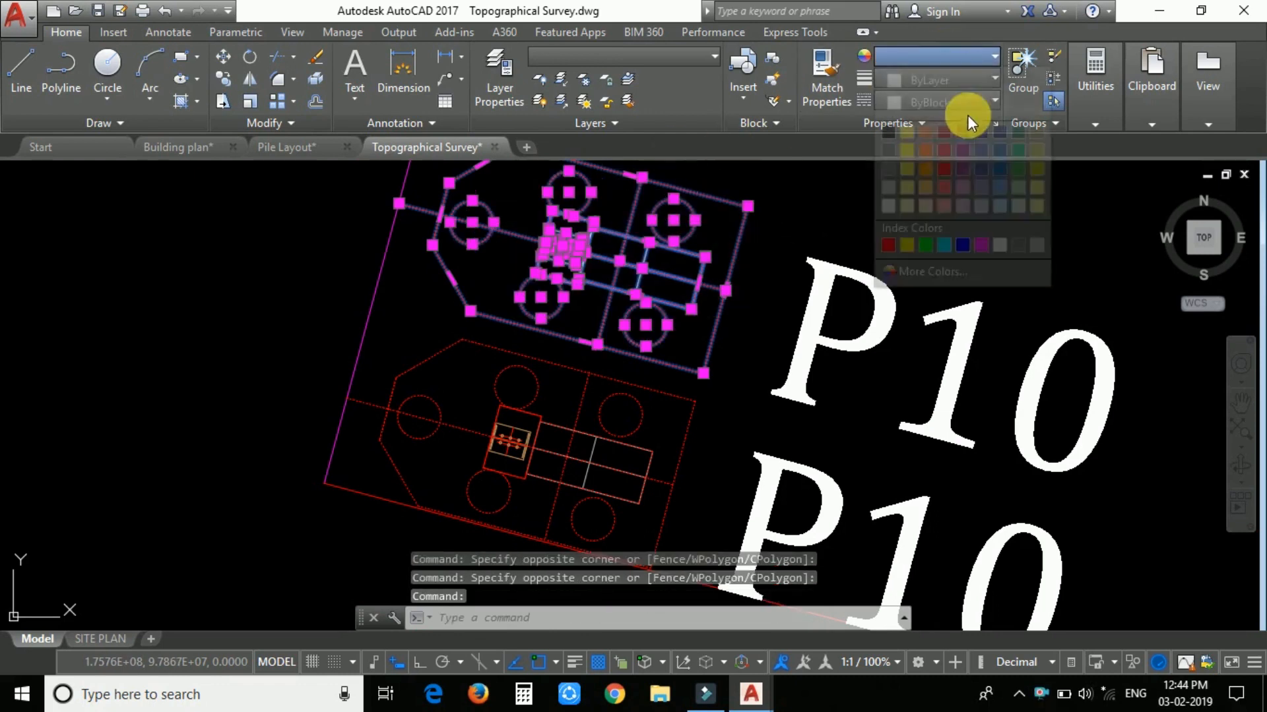
pyautogui.click(925, 244)
pyautogui.press('Escape')
pyautogui.scroll(-4, 633, 344)
pyautogui.press('Escape')
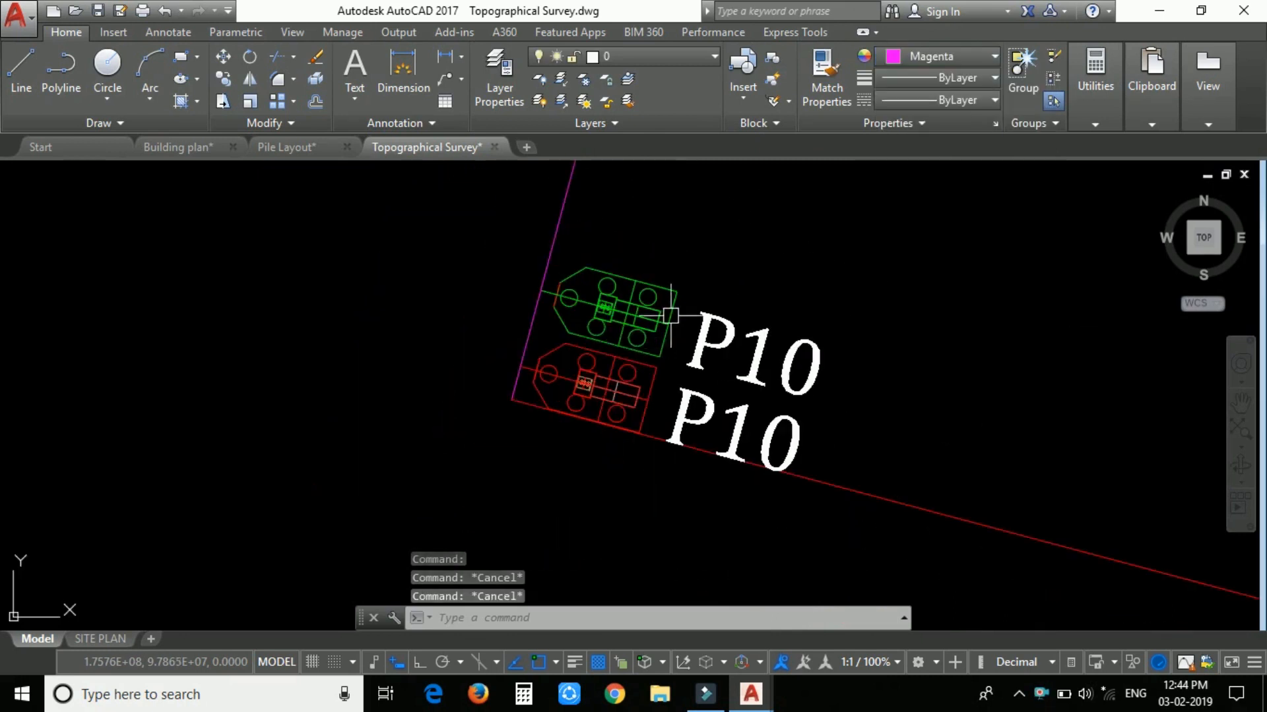
# Examine the recoloured pile caps along the surveyed outline from P10 up to P1, and the pasted pile layout beyond
pyautogui.scroll(-6, 634, 338)
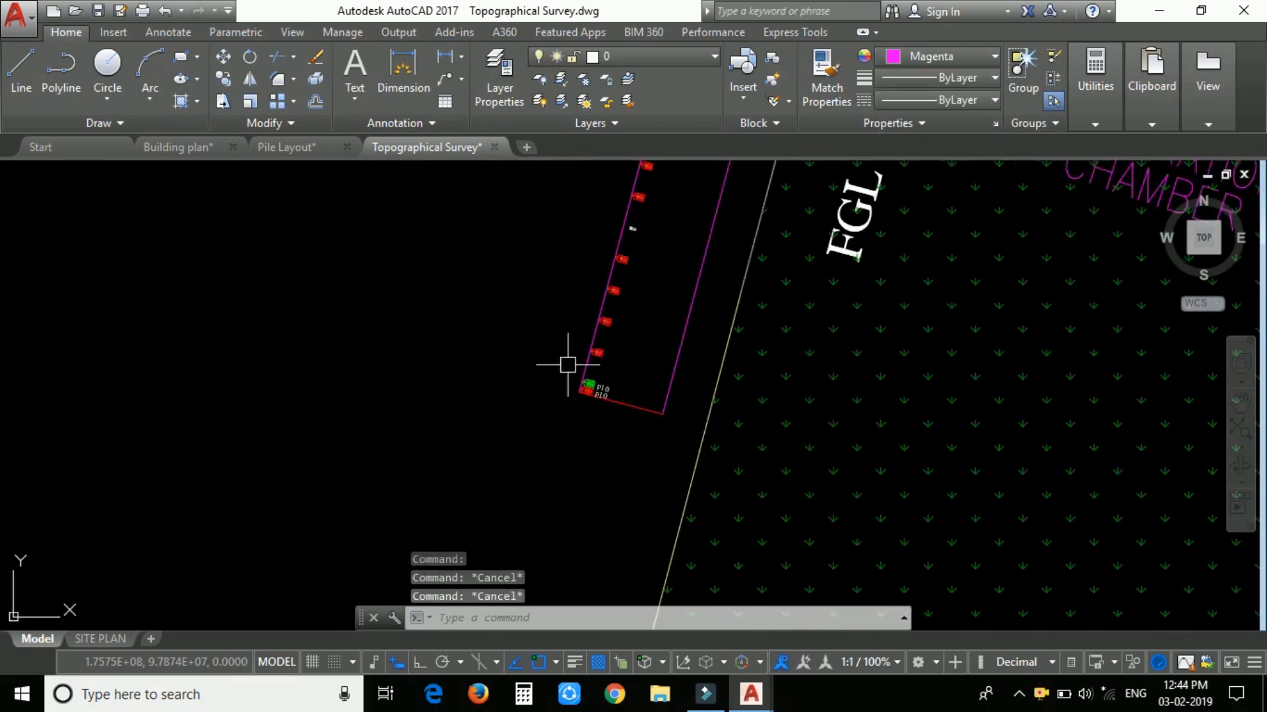
pyautogui.moveTo(566, 362); pyautogui.dragTo(576, 455, button='middle')
pyautogui.scroll(-2, 574, 274)
pyautogui.scroll(8, 625, 255)
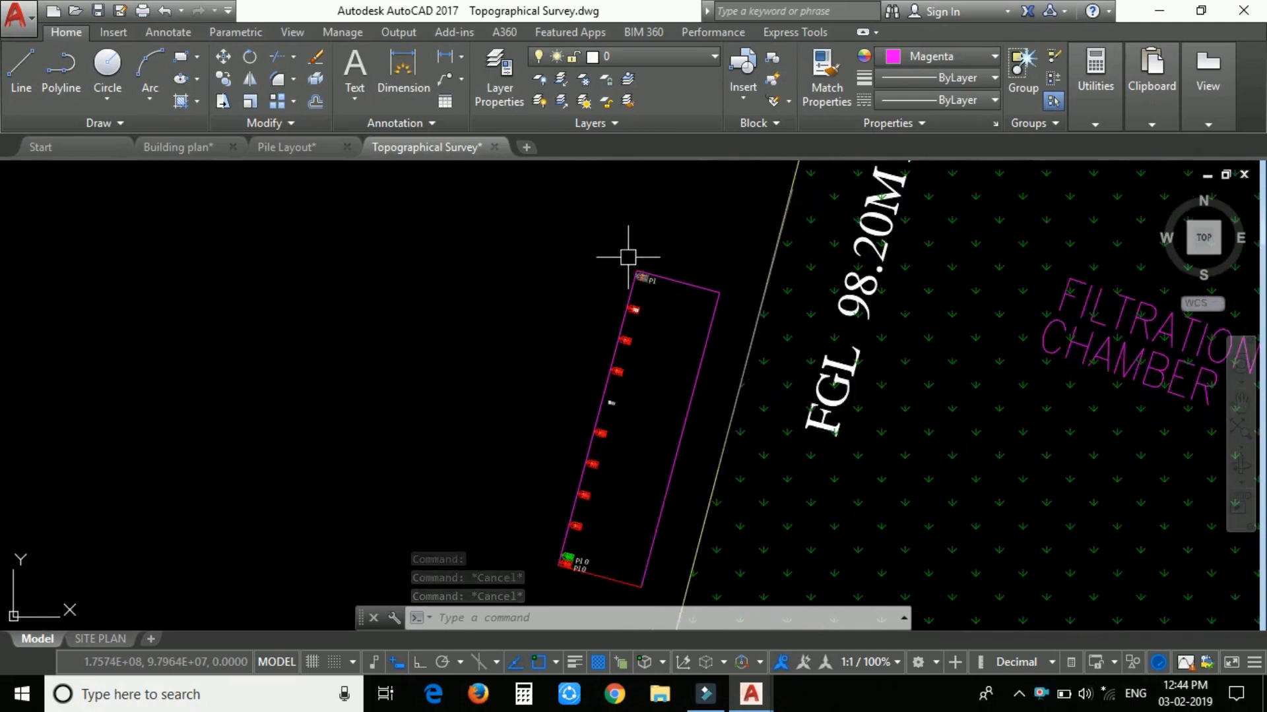
pyautogui.scroll(-6, 623, 260)
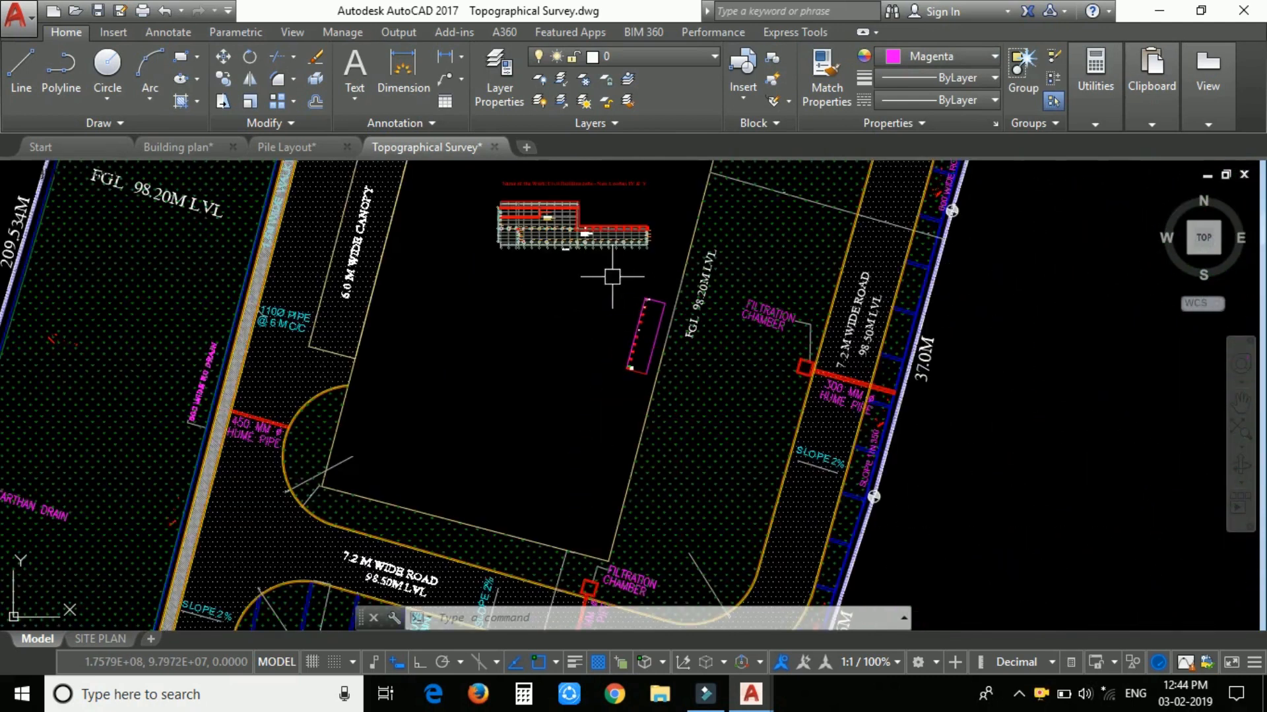
pyautogui.scroll(2, 597, 242)
pyautogui.moveTo(599, 343); pyautogui.dragTo(613, 511, button='middle')
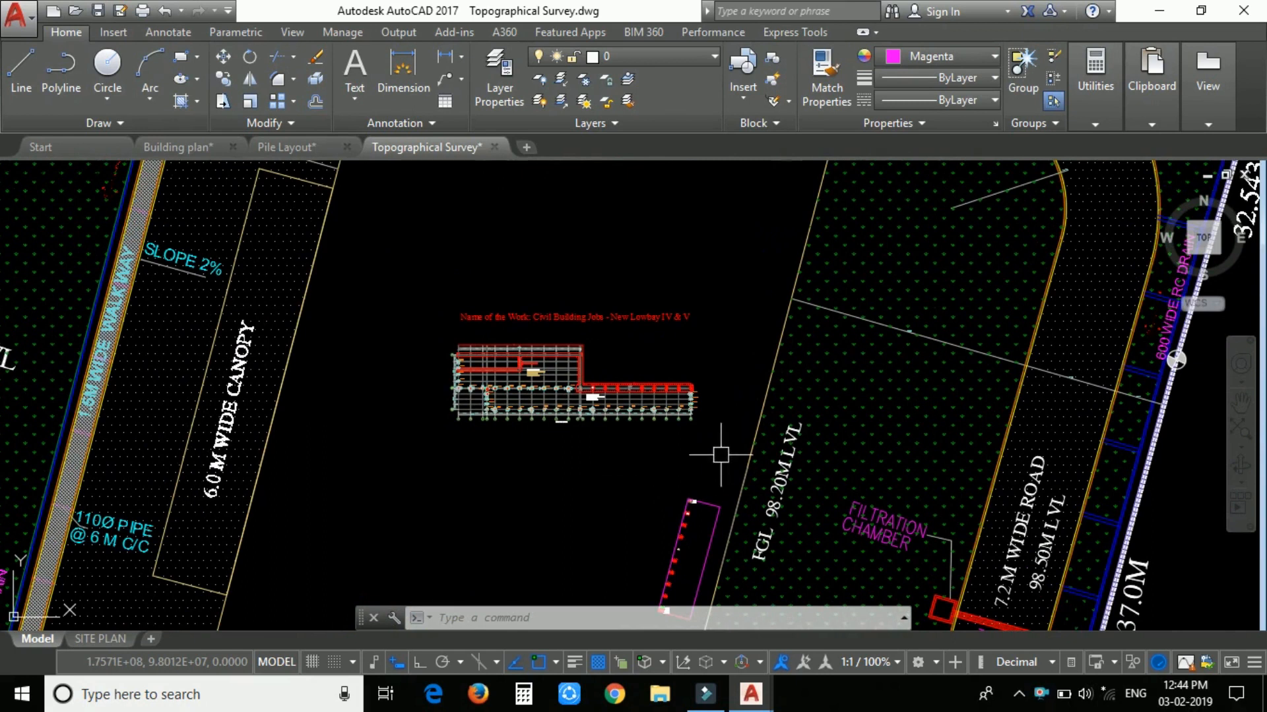
# Start the Align command on the whole pasted pile layout, with the first source point at the middle left bolt of the grey end cap's upper-left base plate
pyautogui.click(727, 455)
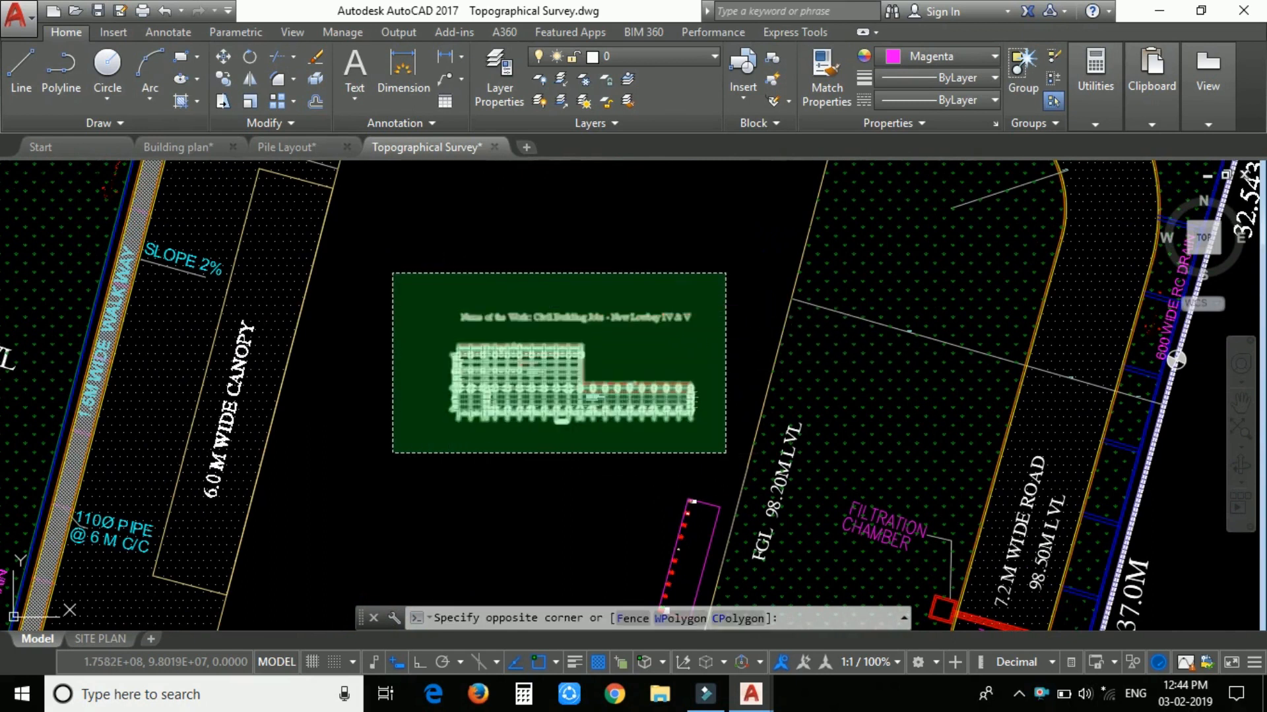
pyautogui.click(391, 244)
pyautogui.write('AL')
pyautogui.press('Return')
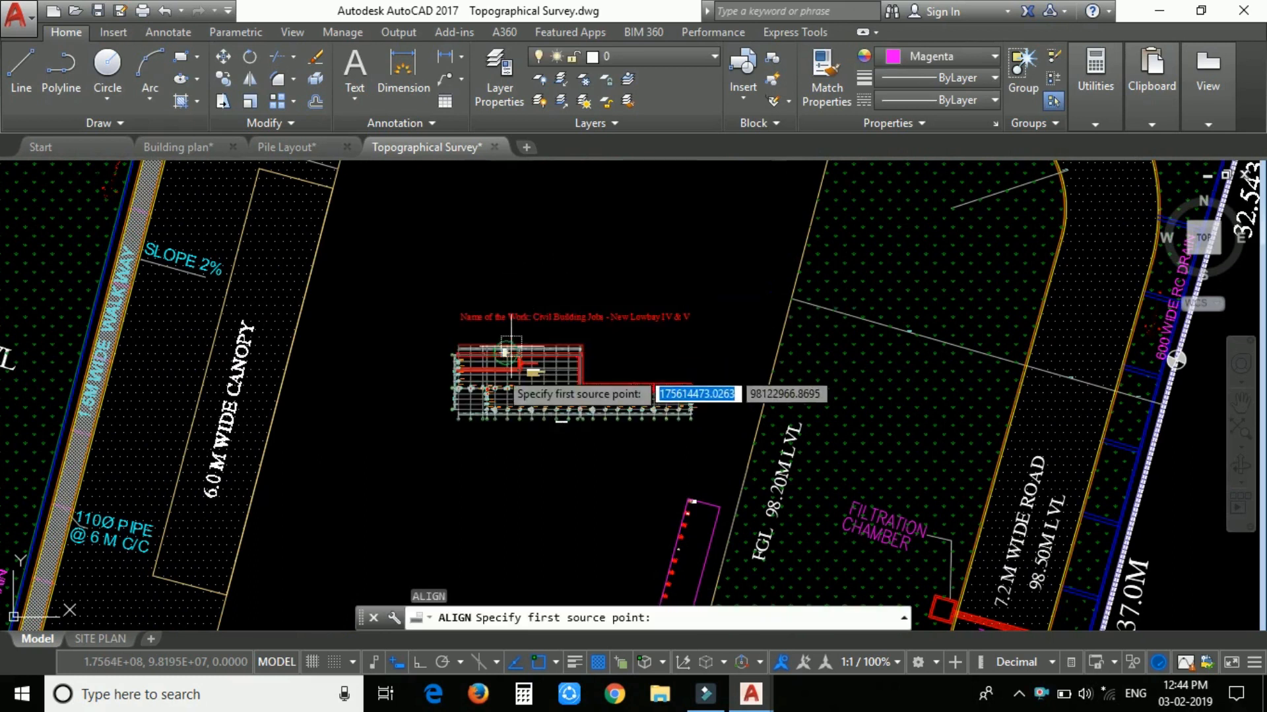
pyautogui.scroll(3, 672, 416)
pyautogui.scroll(3, 462, 356)
pyautogui.scroll(2, 333, 373)
pyautogui.scroll(-3, 356, 354)
pyautogui.scroll(5, 242, 381)
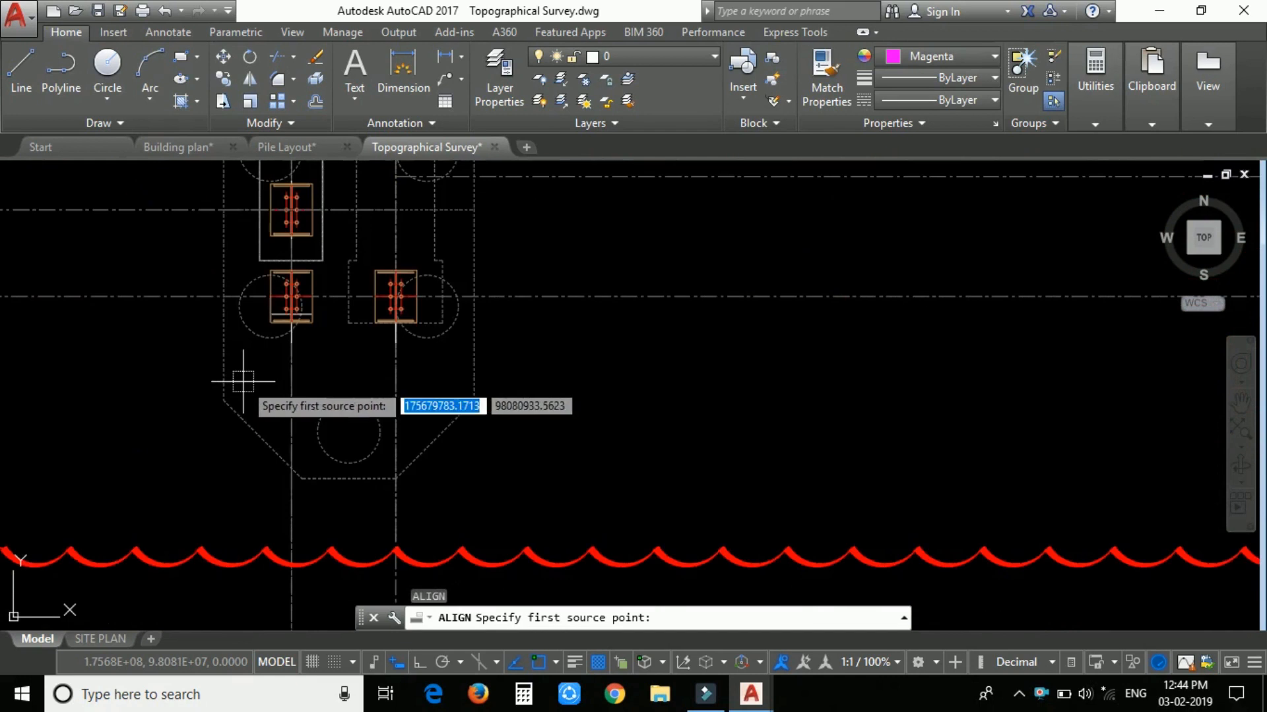
pyautogui.scroll(5, 231, 300)
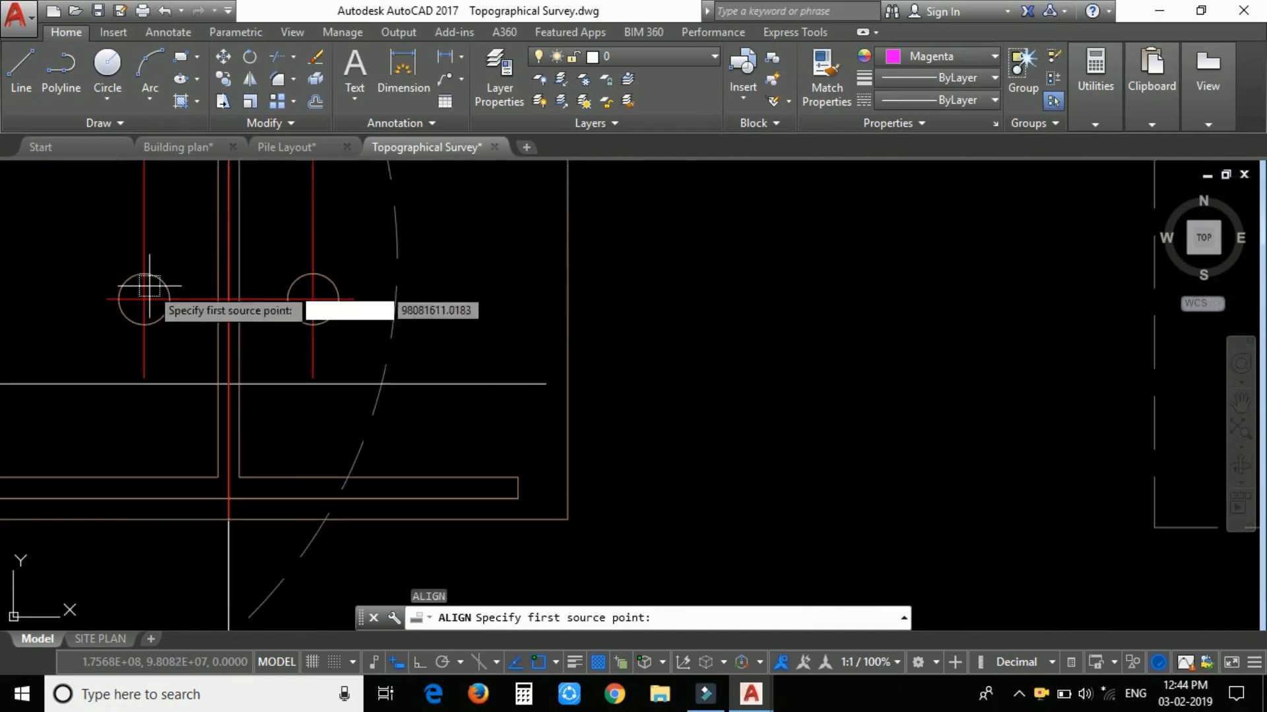
pyautogui.scroll(-2, 402, 433)
pyautogui.scroll(2, 223, 197)
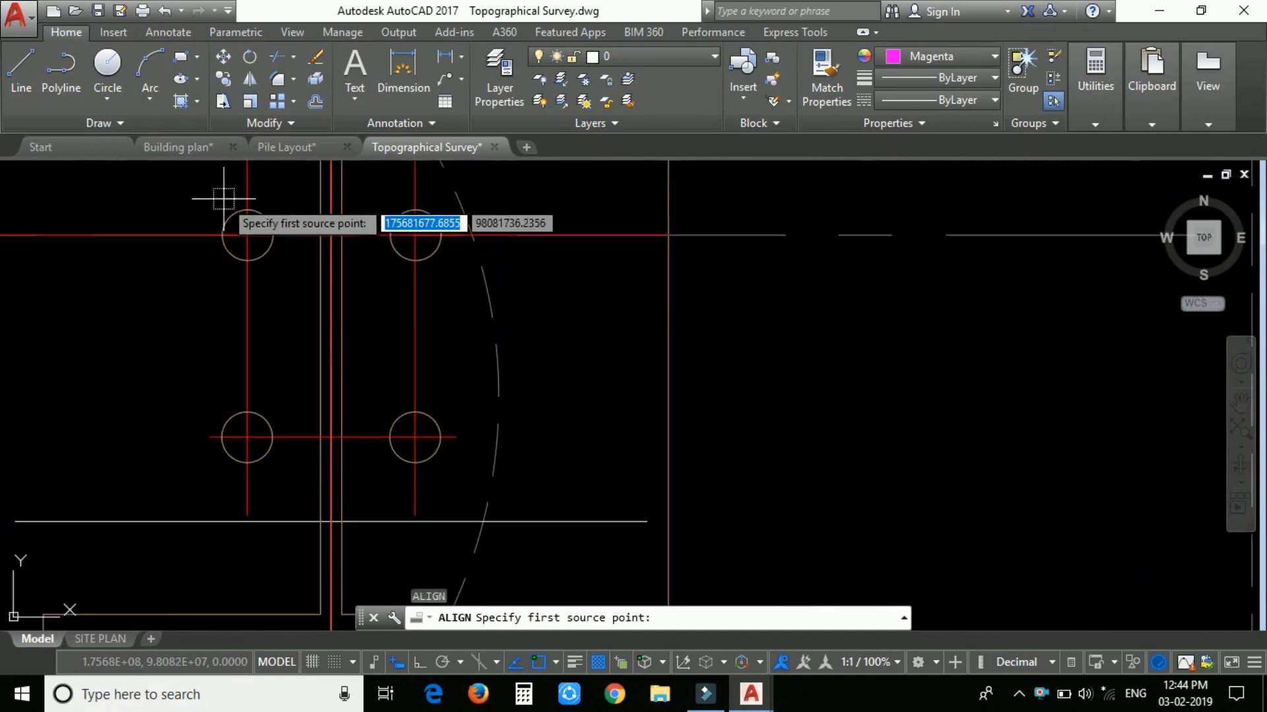
pyautogui.scroll(2, 226, 206)
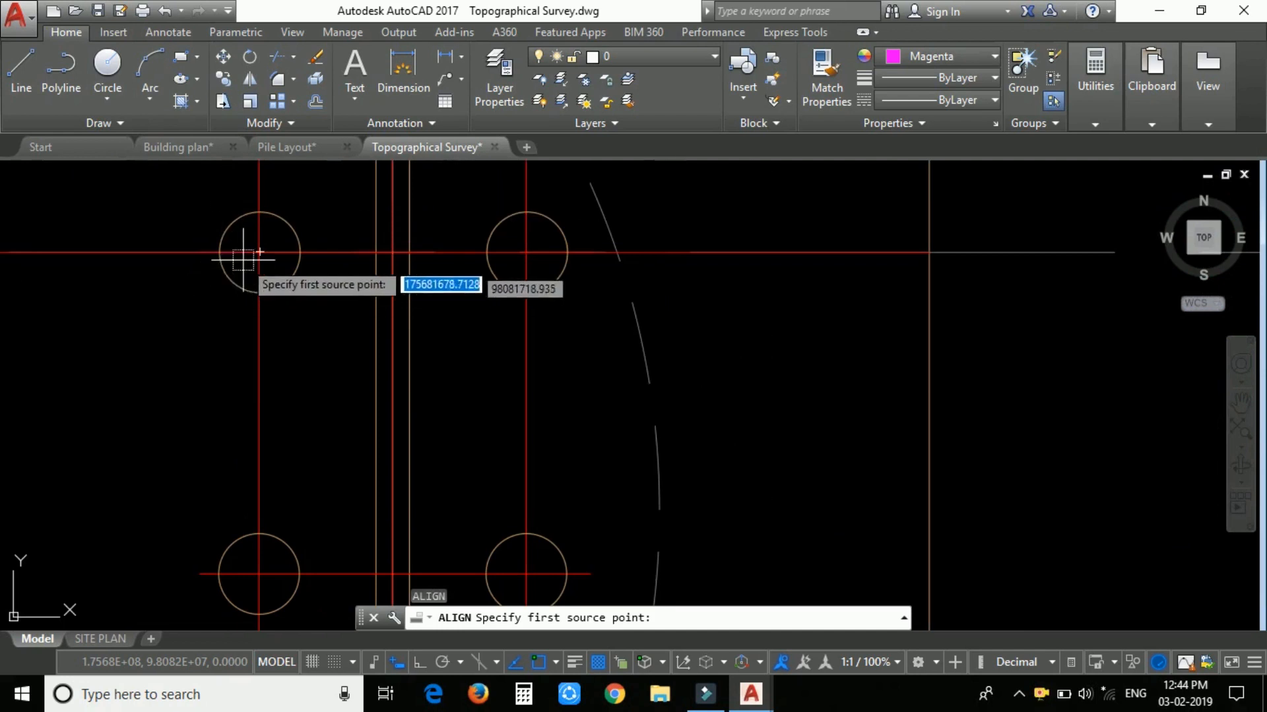
pyautogui.click(258, 251)
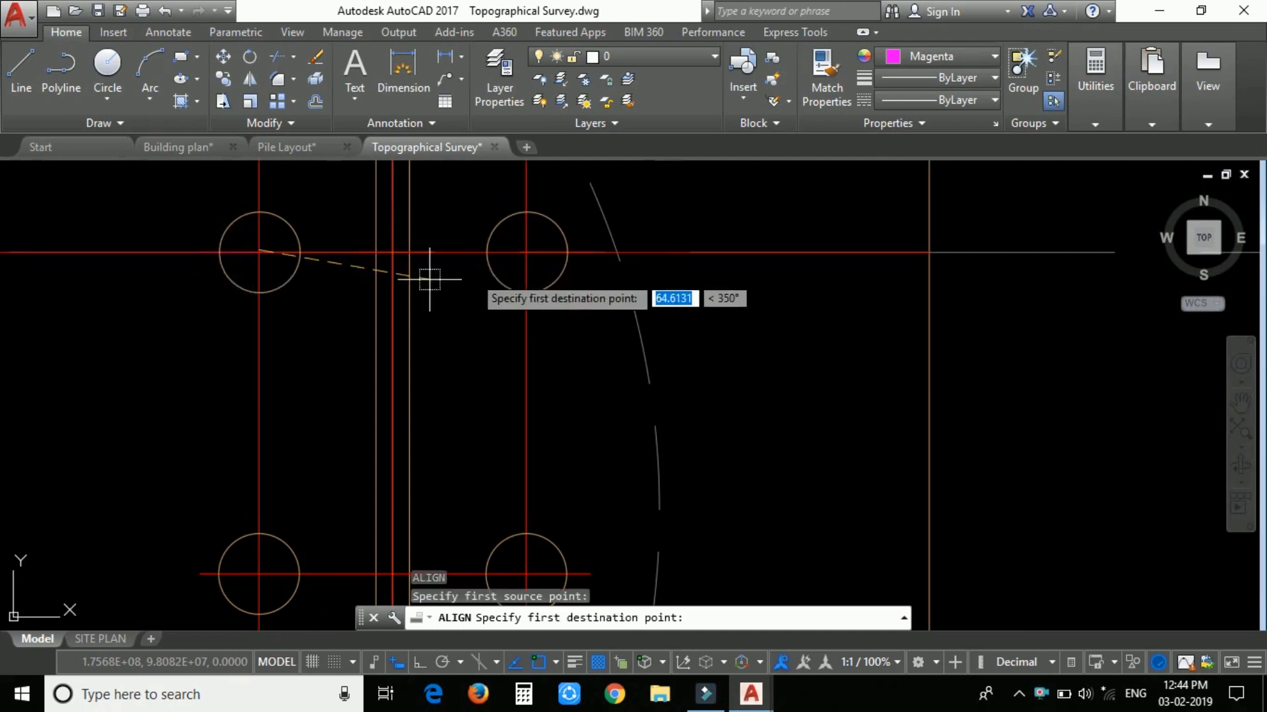
# Set the first destination point at the centre of the matching bolt, upper middle on the base plate, in the surveyed P1 pile cap
pyautogui.scroll(-3, 425, 275)
pyautogui.scroll(-6, 499, 313)
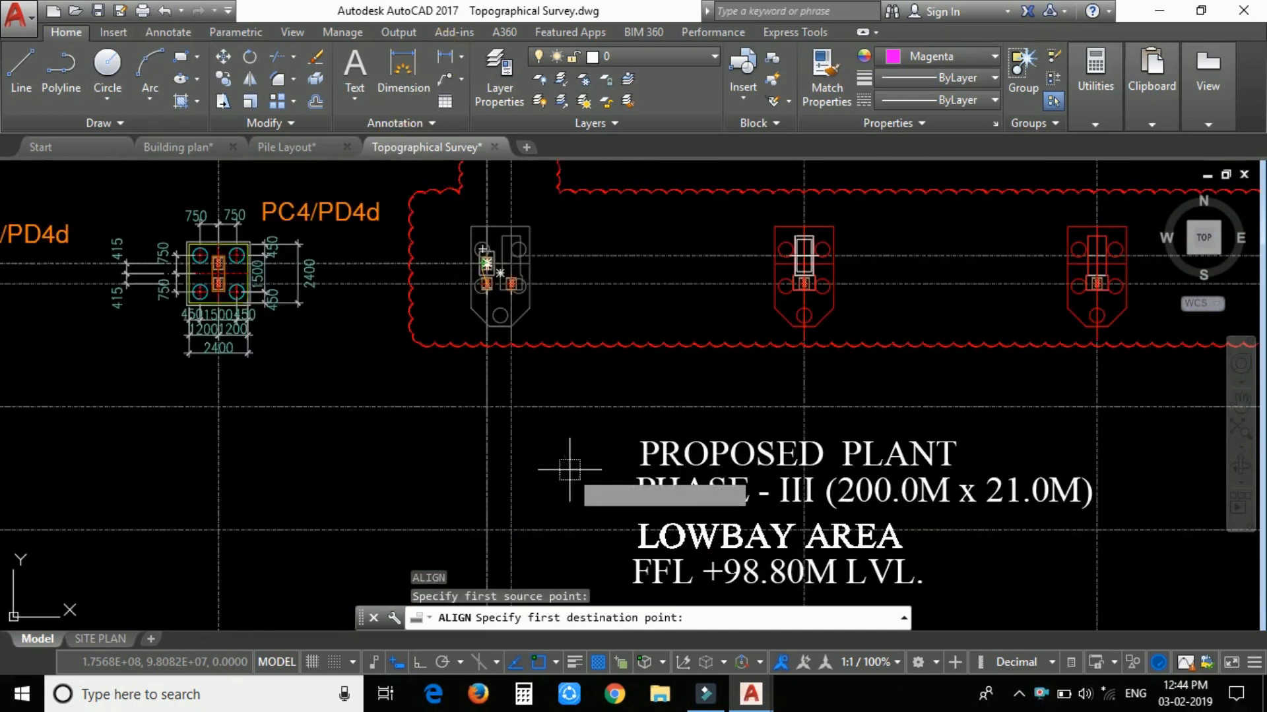
pyautogui.scroll(-6, 495, 321)
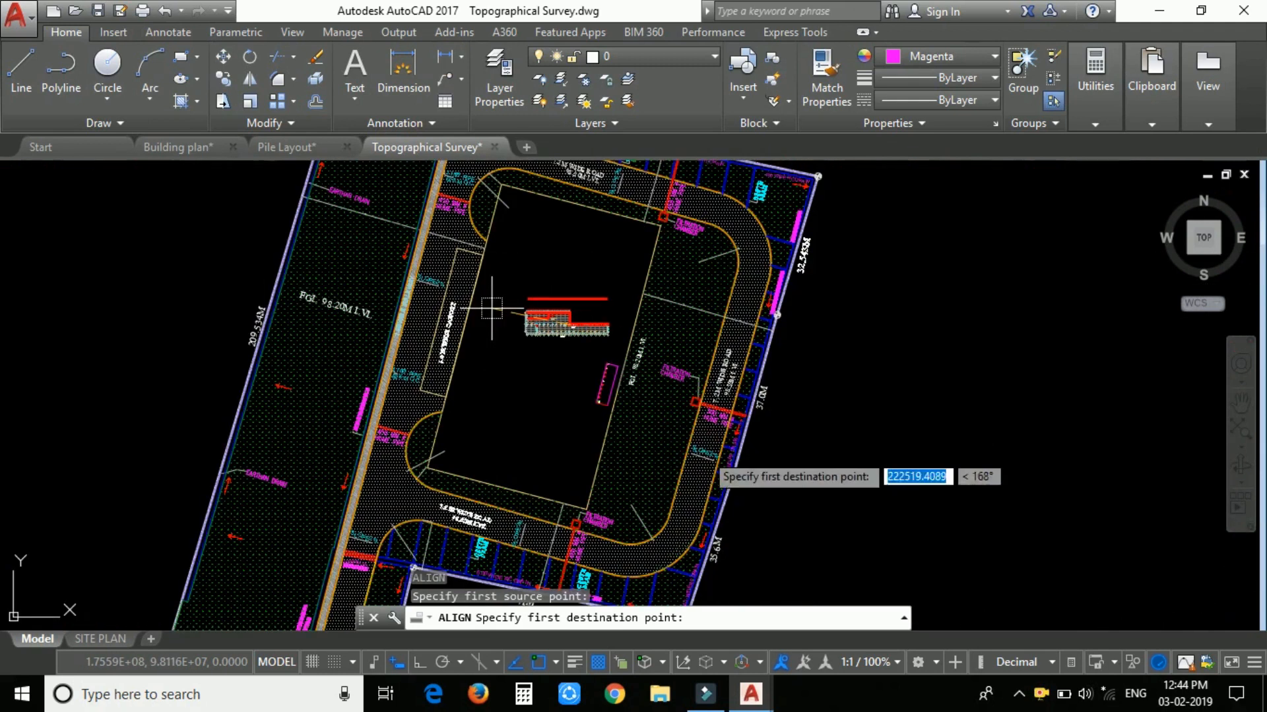
pyautogui.scroll(6, 585, 395)
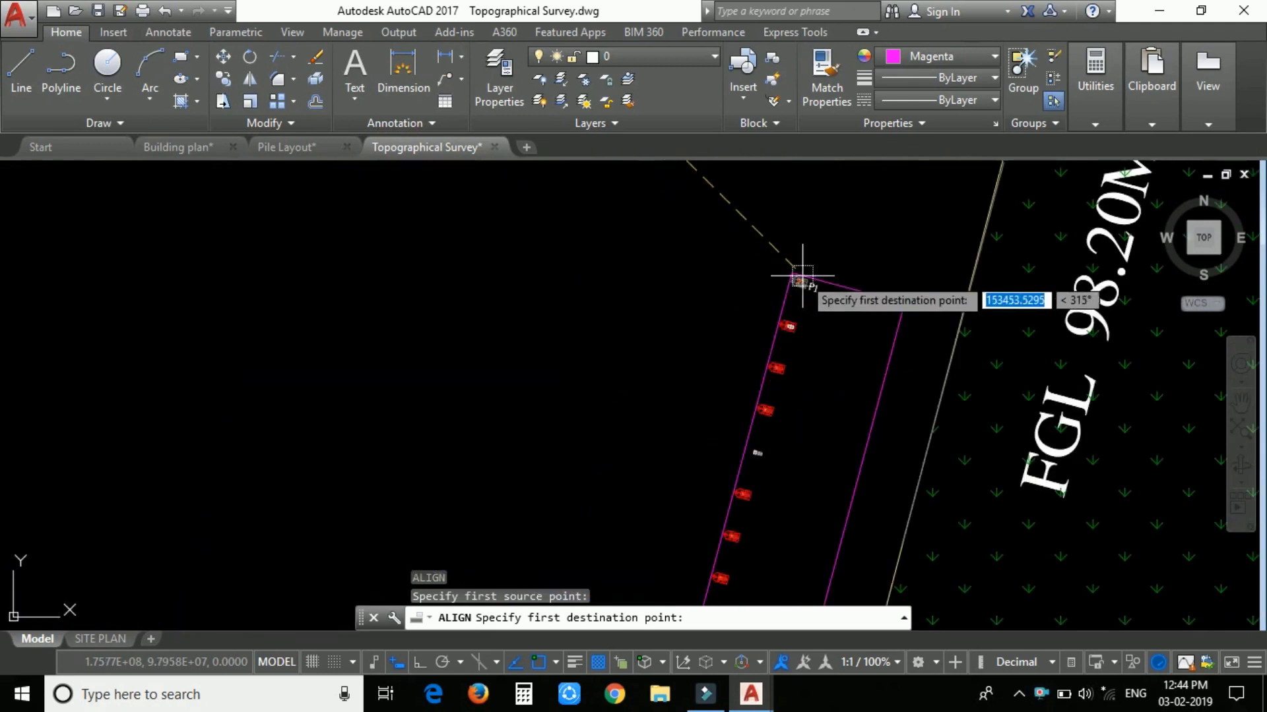
pyautogui.scroll(5, 803, 275)
pyautogui.scroll(6, 627, 438)
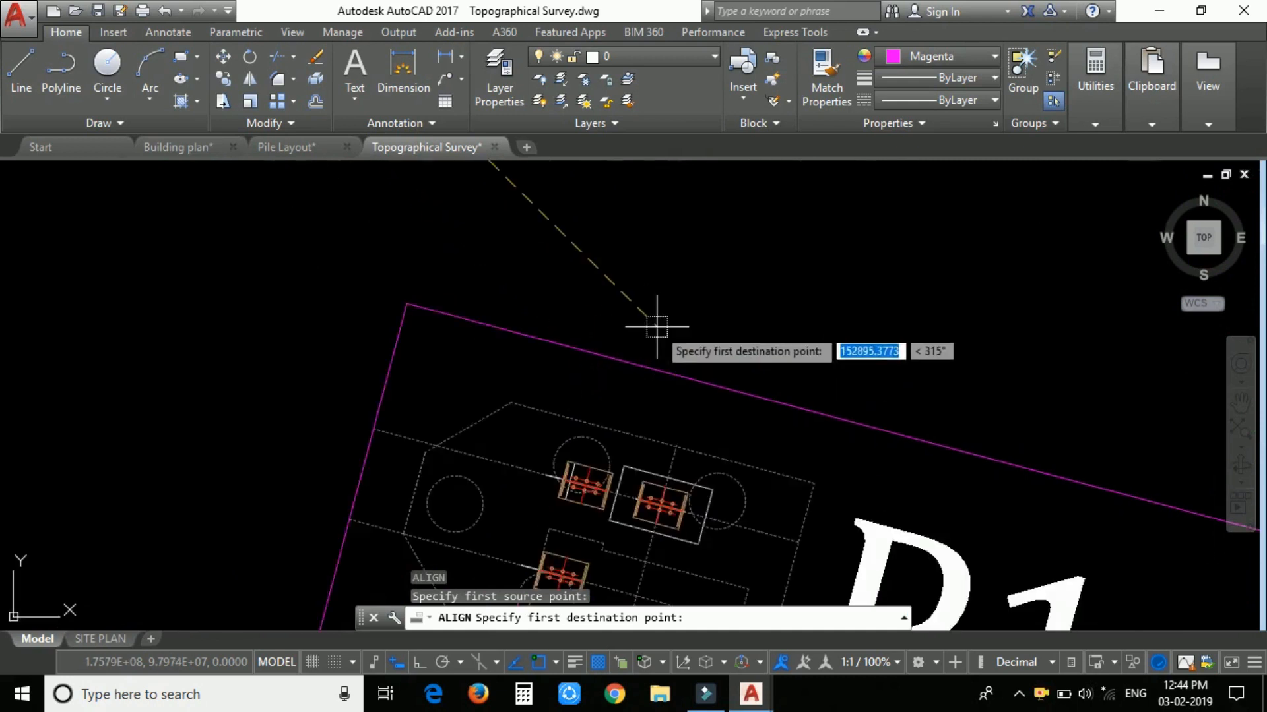
pyautogui.scroll(5, 740, 285)
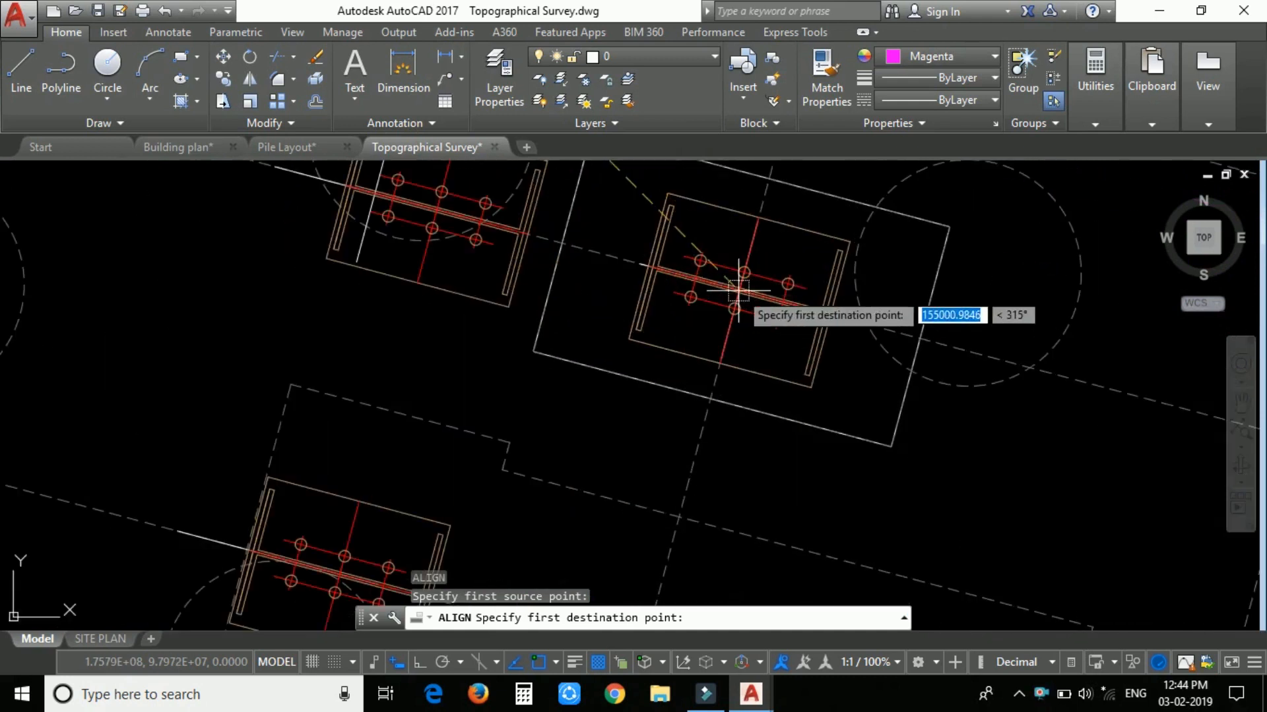
pyautogui.scroll(2, 752, 259)
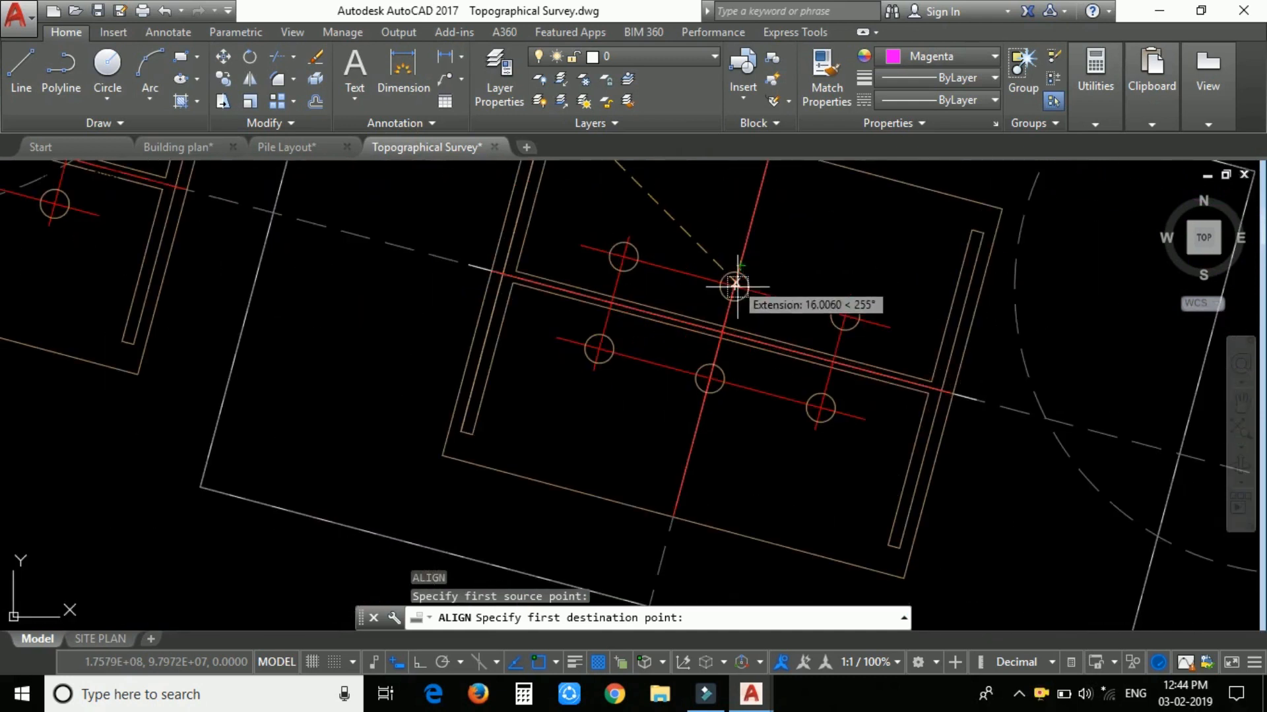
pyautogui.scroll(3, 736, 285)
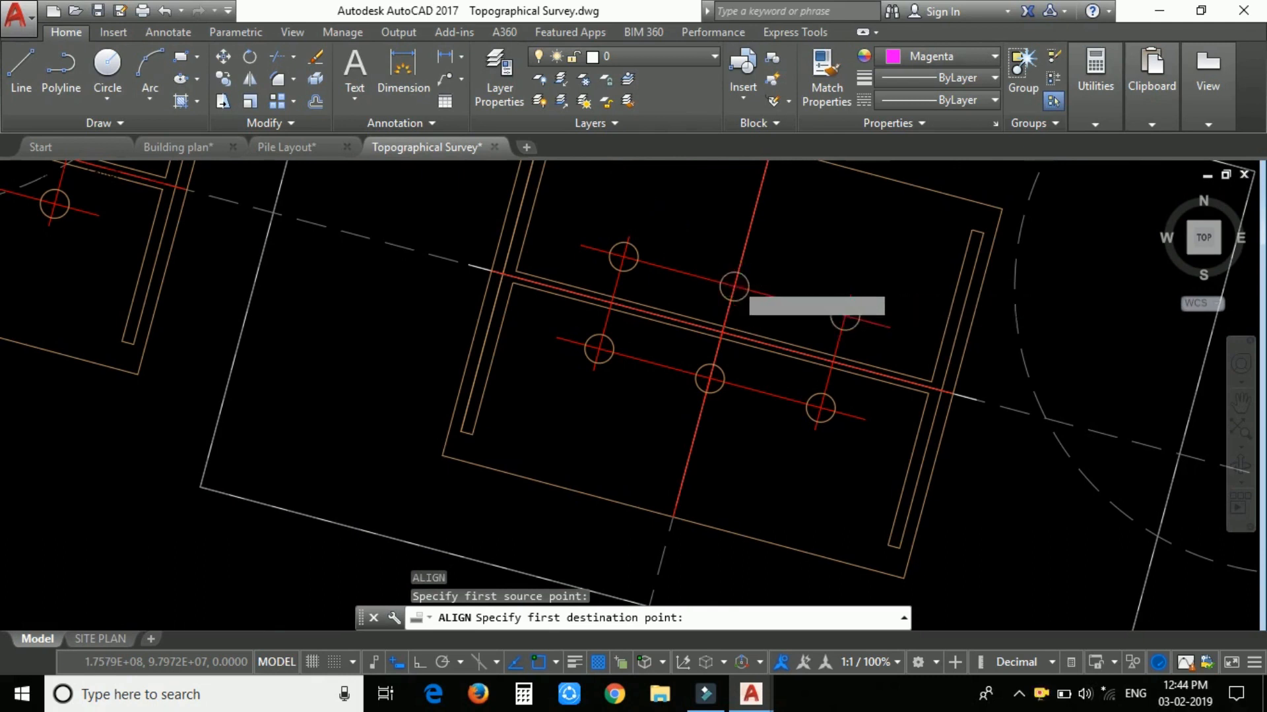
pyautogui.click(727, 293)
# Set the second source point at the middle right bolt centre of the pile cap at the far end of the layout's red-clouded row
pyautogui.scroll(-15, 728, 290)
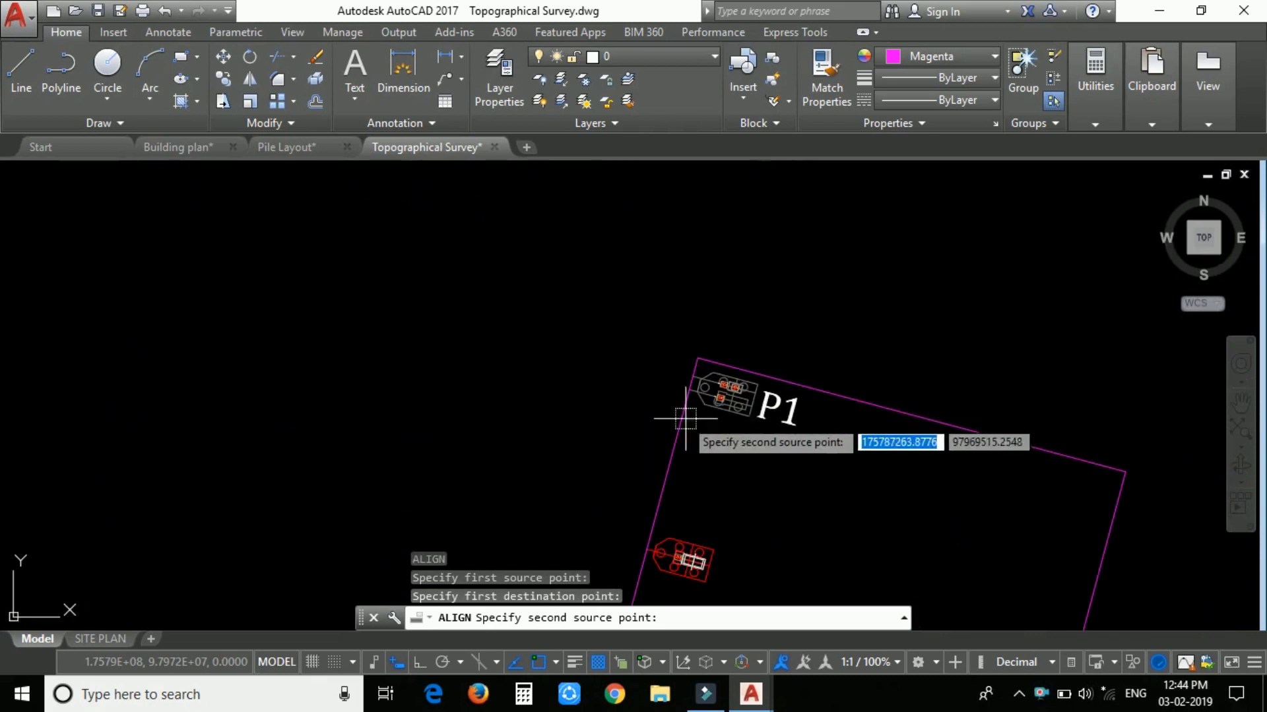
pyautogui.scroll(6, 620, 241)
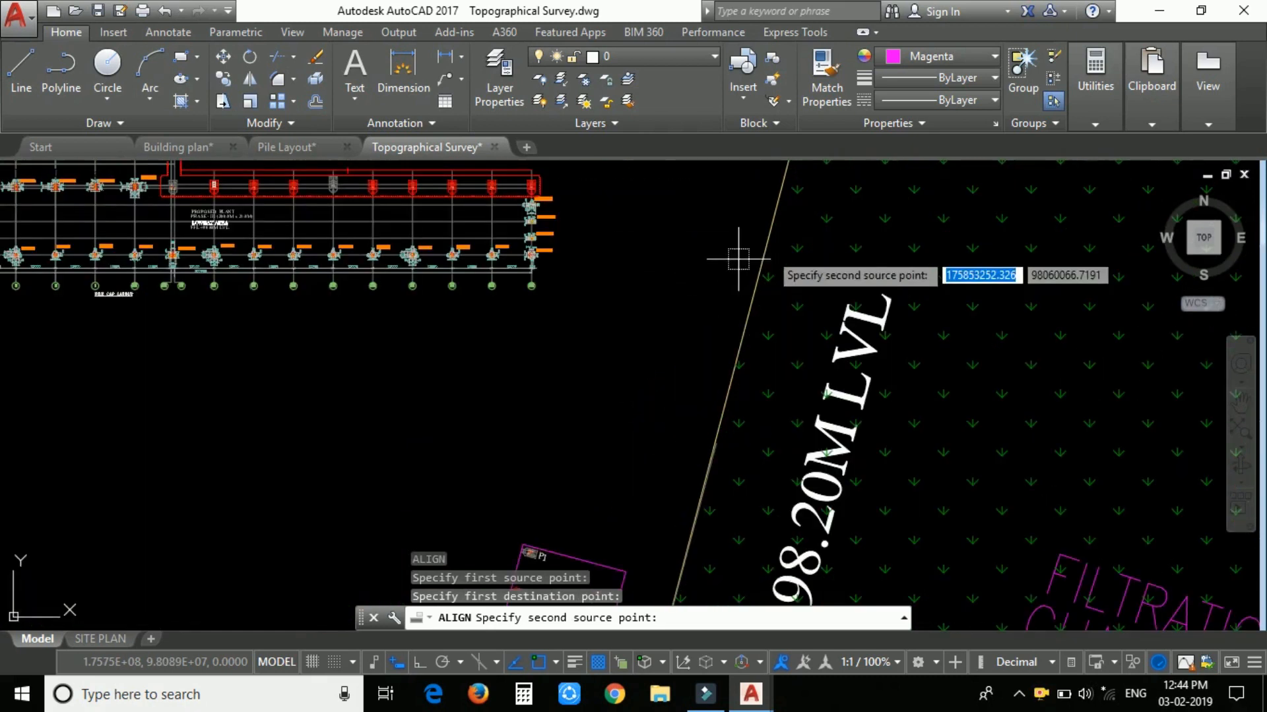
pyautogui.scroll(8, 523, 424)
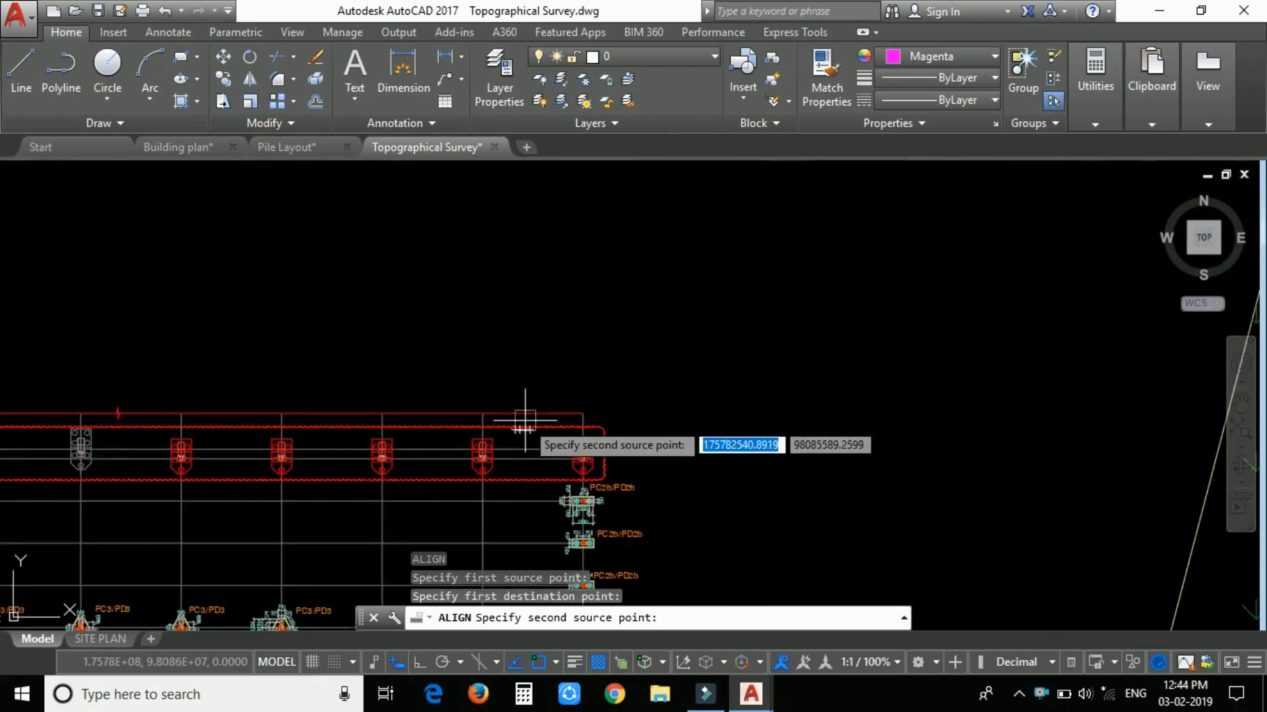
pyautogui.scroll(8, 509, 455)
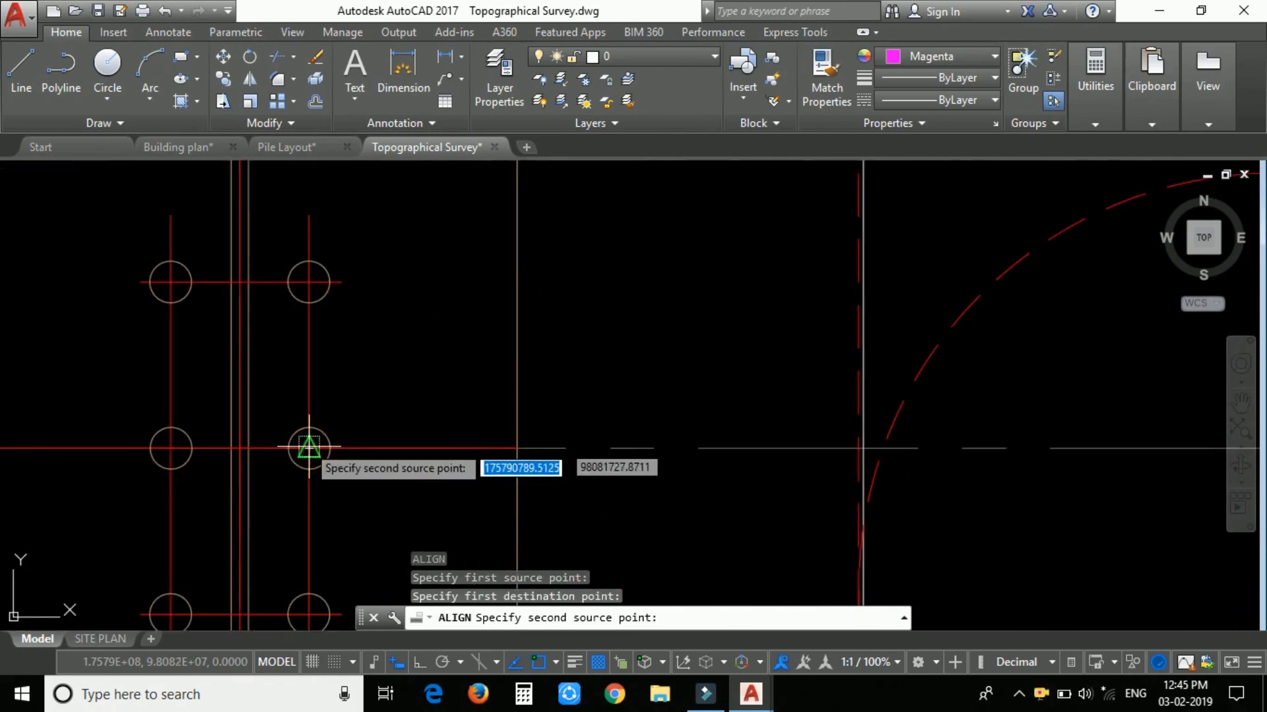
pyautogui.click(309, 448)
# Set the second destination point at the lower middle bolt centre of the red P10 copy's base plate
pyautogui.scroll(-8, 608, 255)
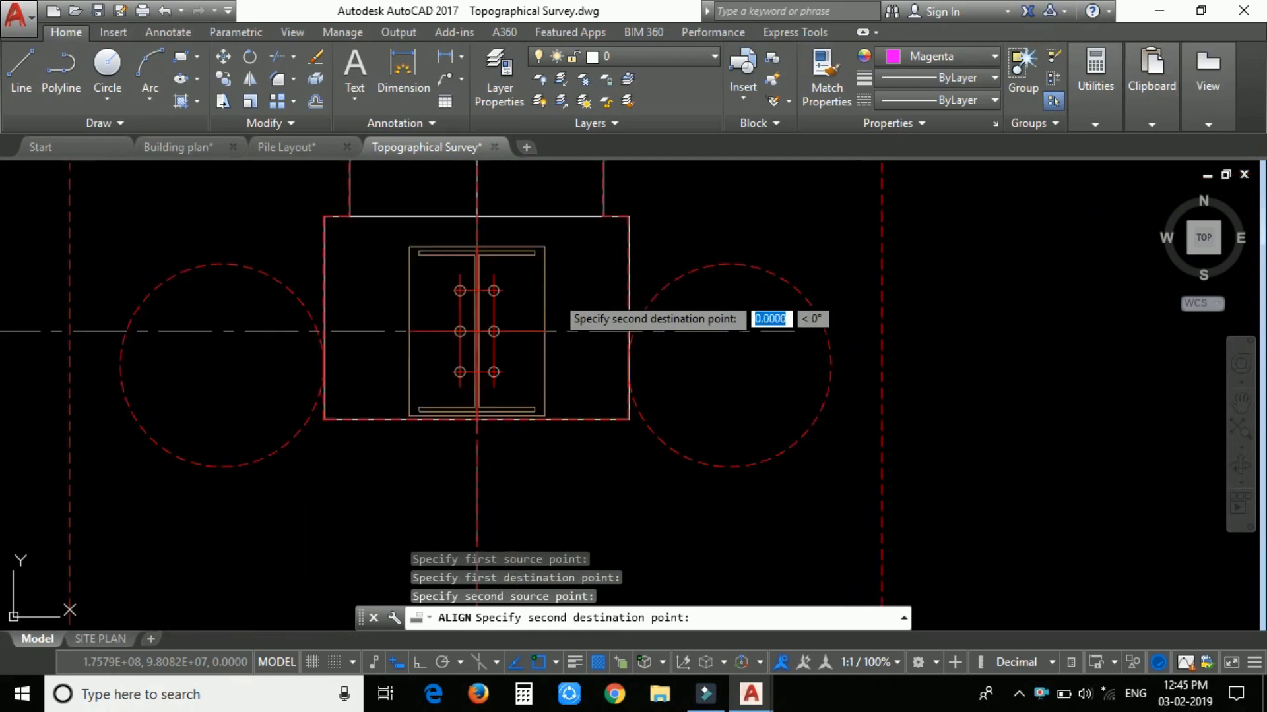
pyautogui.scroll(-10, 681, 272)
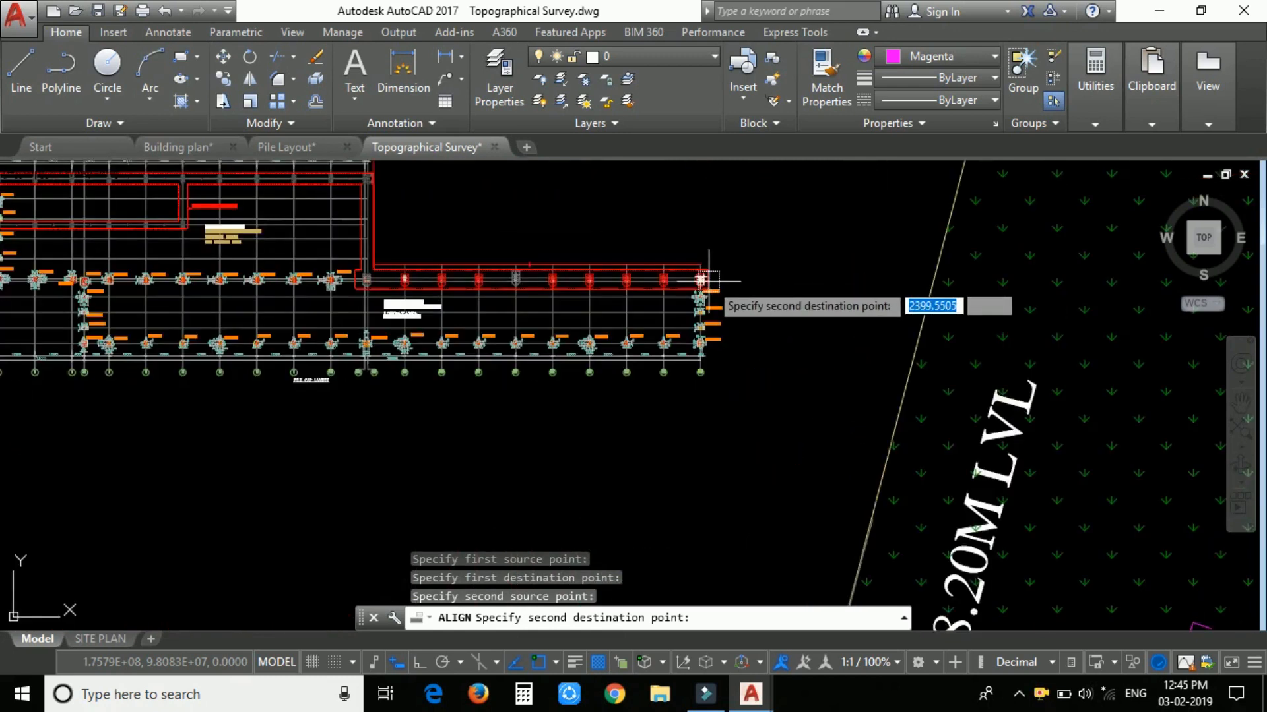
pyautogui.scroll(6, 693, 438)
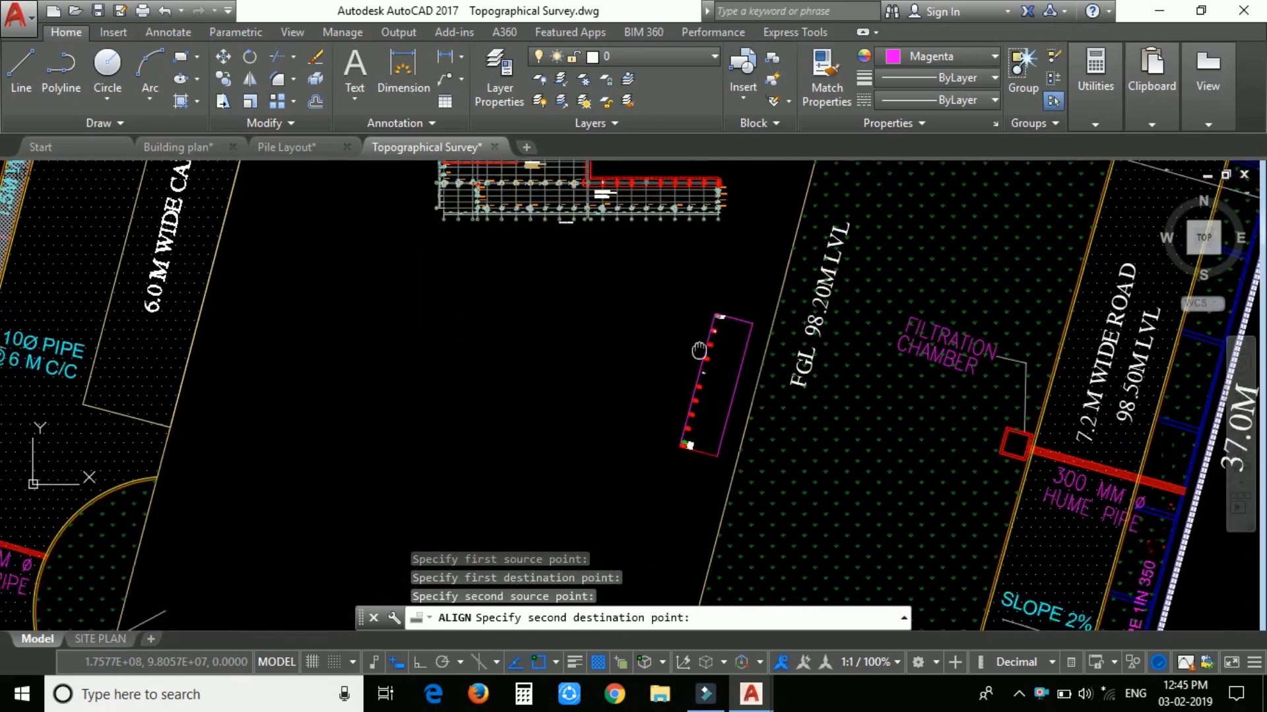
pyautogui.scroll(6, 696, 468)
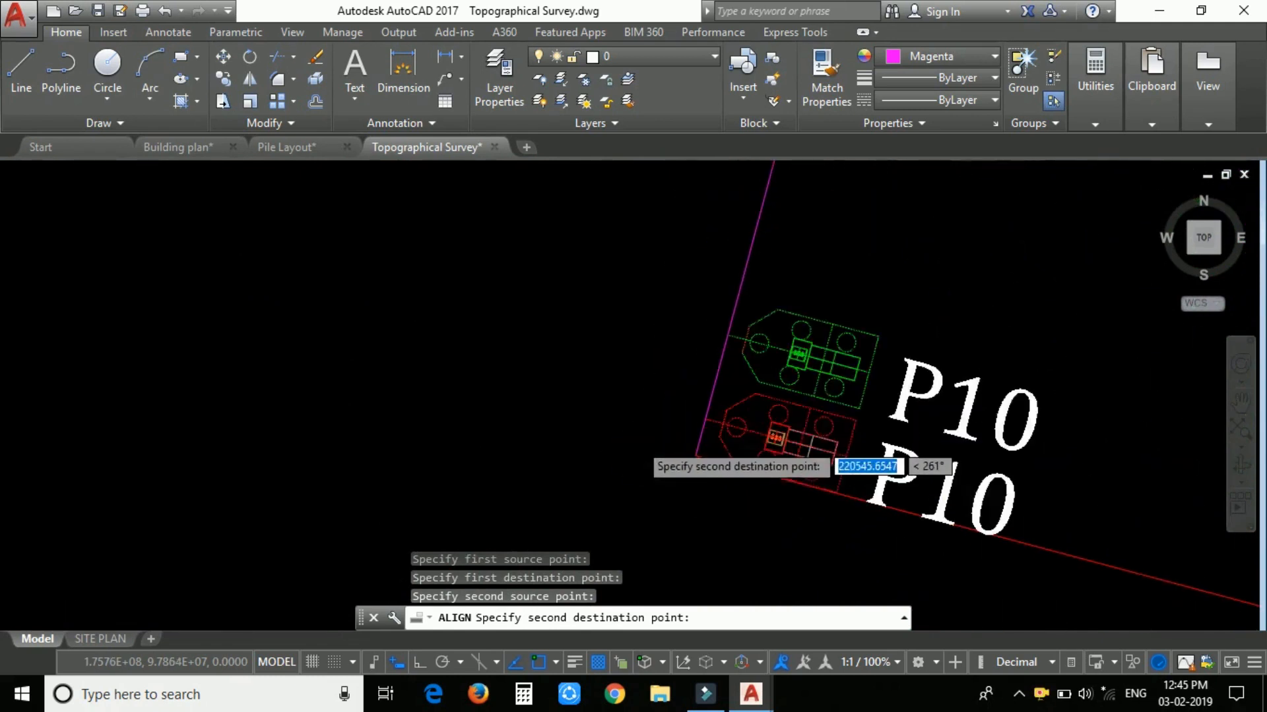
pyautogui.scroll(6, 841, 445)
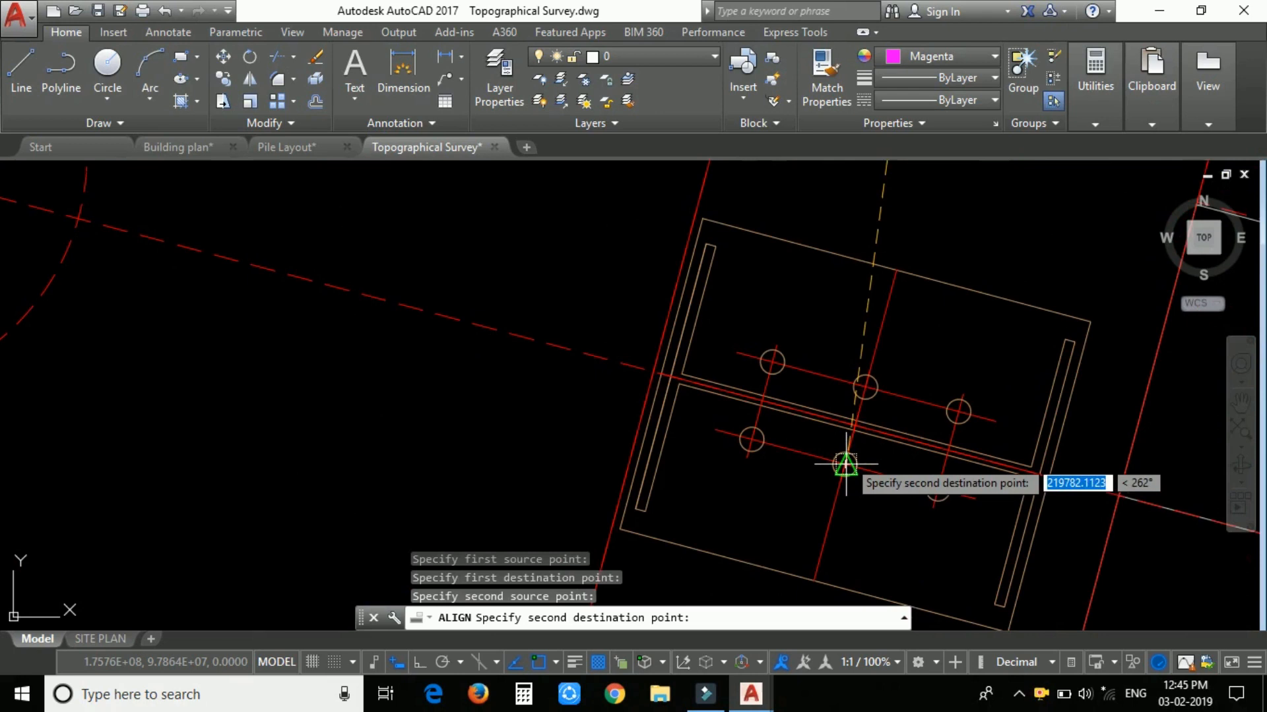
pyautogui.scroll(4, 843, 472)
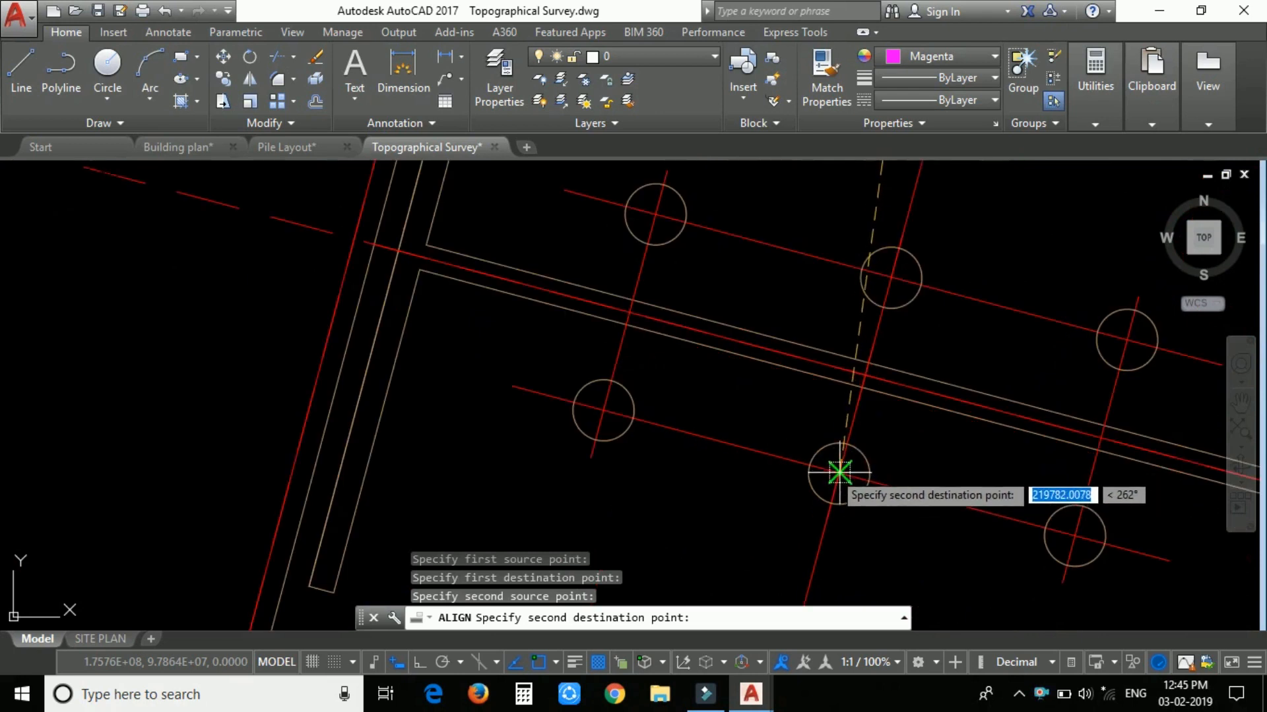
pyautogui.click(840, 472)
# Skip the third source point and finish the alignment with the objects scaled to the alignment points
pyautogui.press('Return')
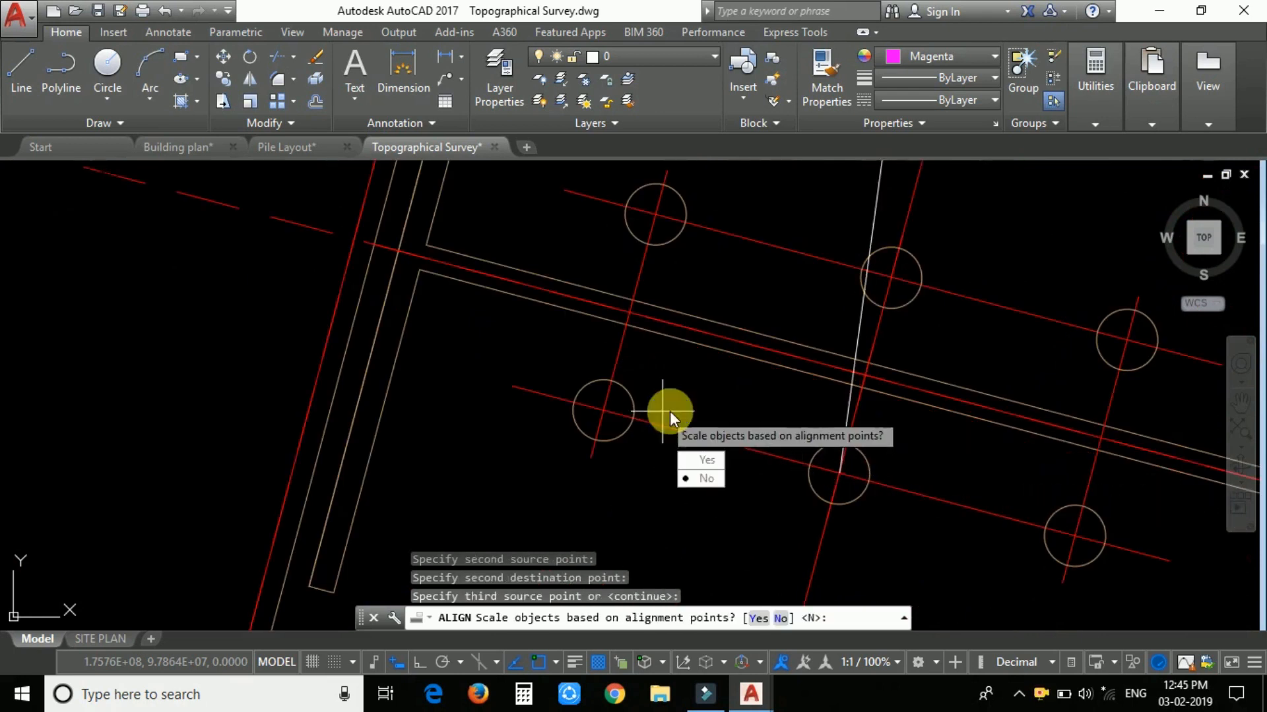
pyautogui.click(707, 461)
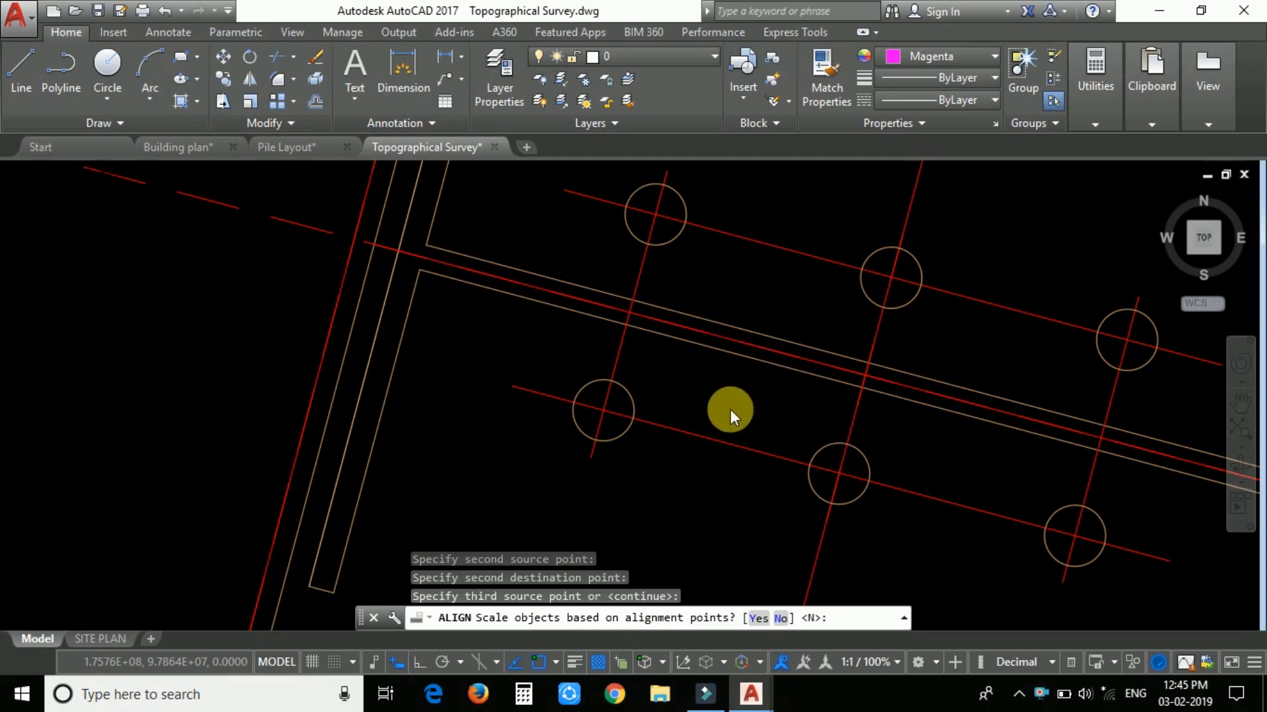
pyautogui.write('y')
pyautogui.press('Return')
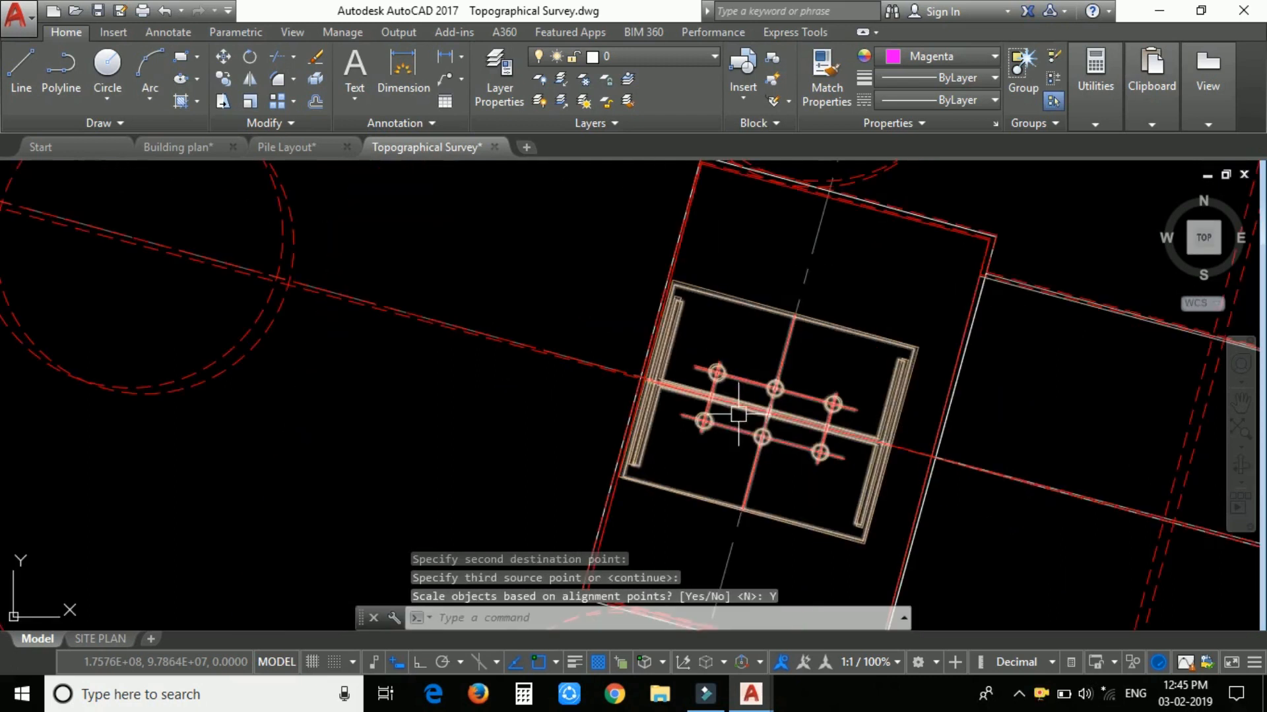
# Examine how the aligned layout fits the red and green P10 pile caps and the neighbouring surveyed caps
pyautogui.scroll(4, 791, 405)
pyautogui.scroll(-5, 644, 369)
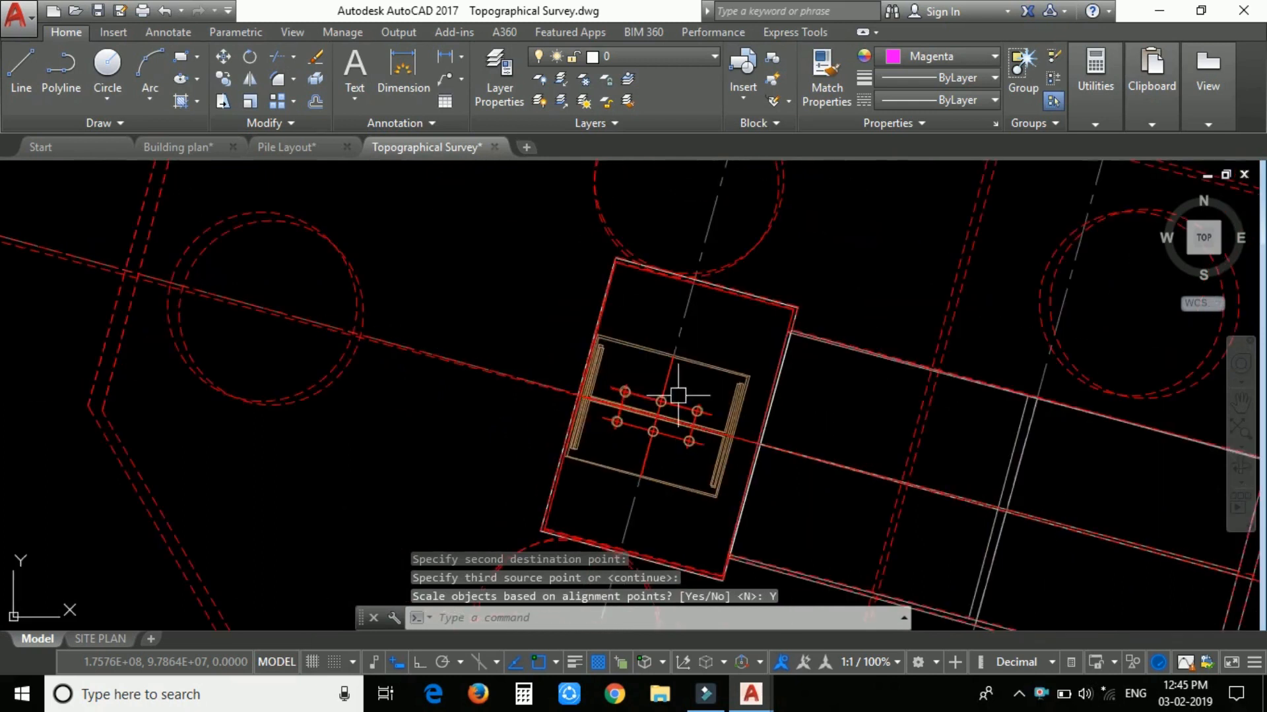
pyautogui.scroll(3, 679, 396)
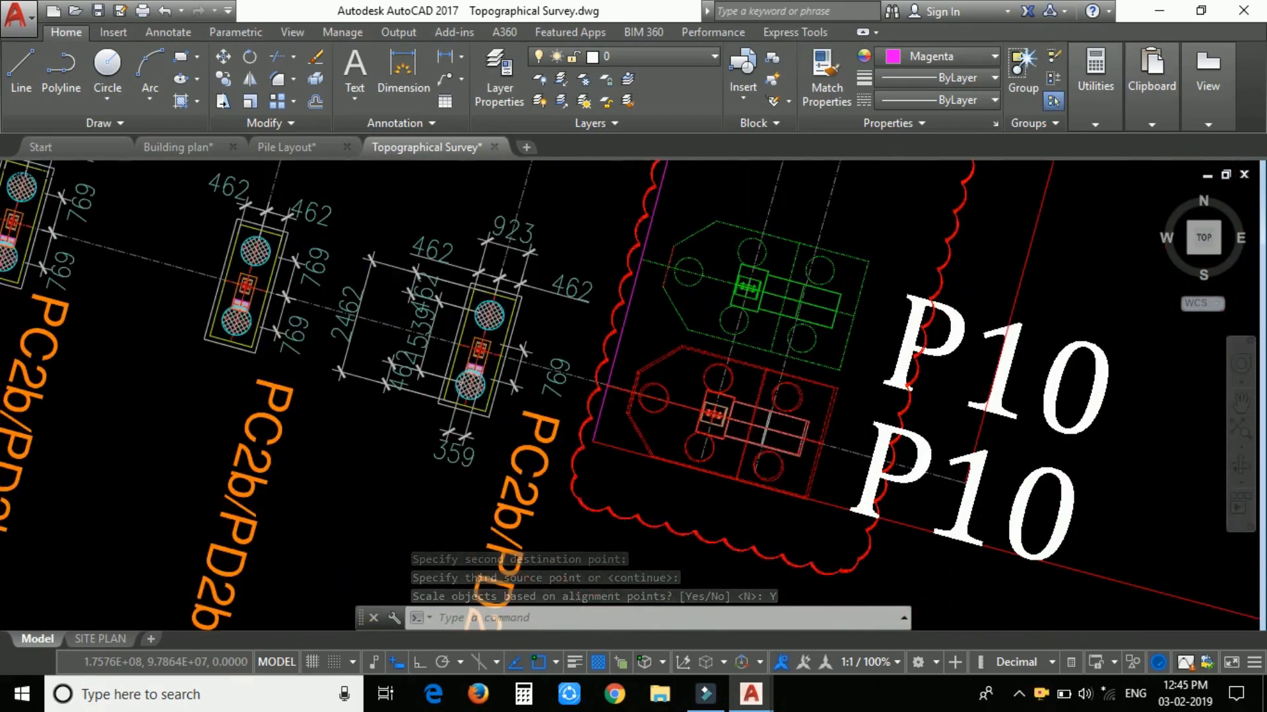
pyautogui.scroll(-4, 791, 393)
pyautogui.moveTo(782, 325); pyautogui.dragTo(694, 464, button='middle')
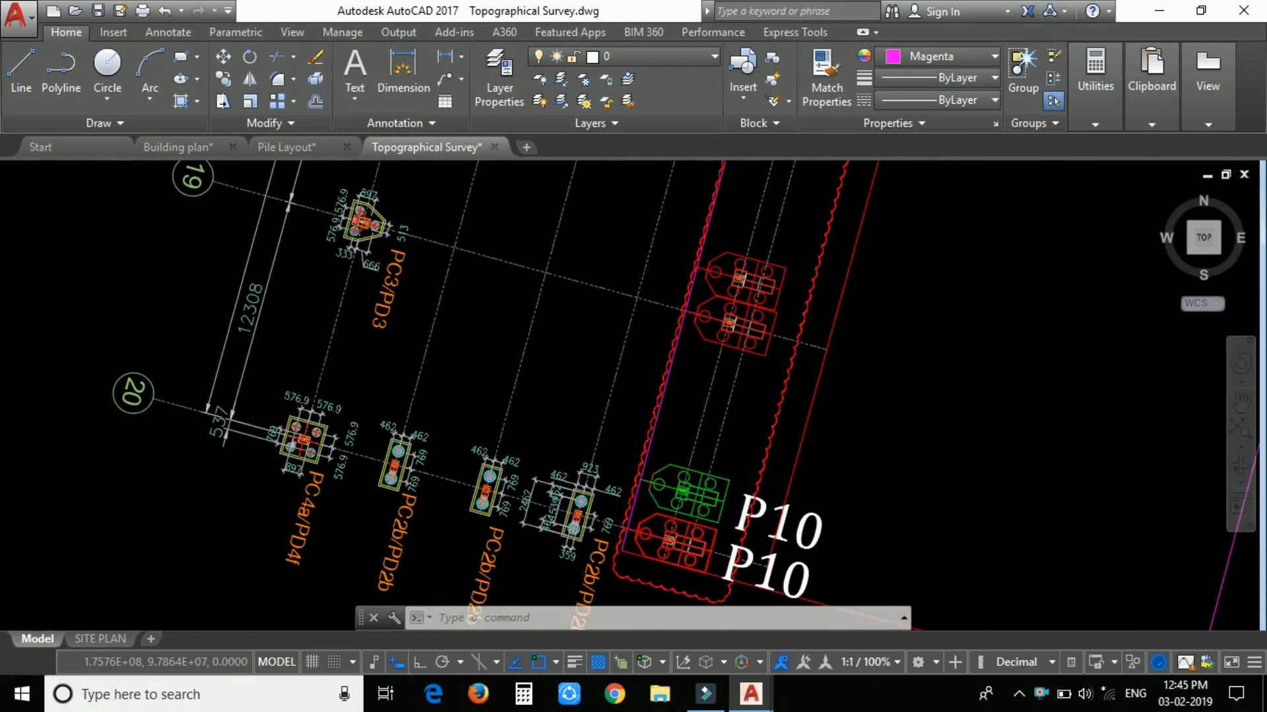
pyautogui.scroll(3, 722, 219)
pyautogui.scroll(-1, 680, 293)
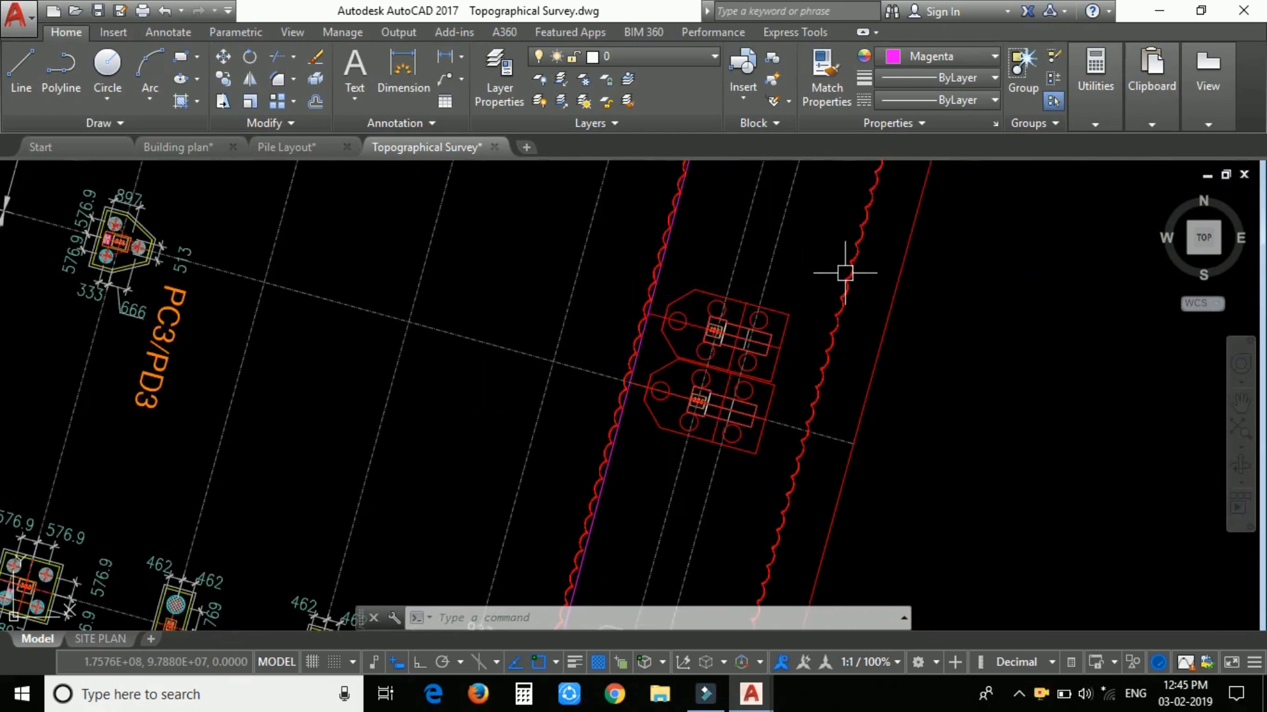
pyautogui.scroll(-3, 663, 343)
pyautogui.moveTo(692, 275); pyautogui.dragTo(653, 368, button='middle')
pyautogui.scroll(-2, 653, 368)
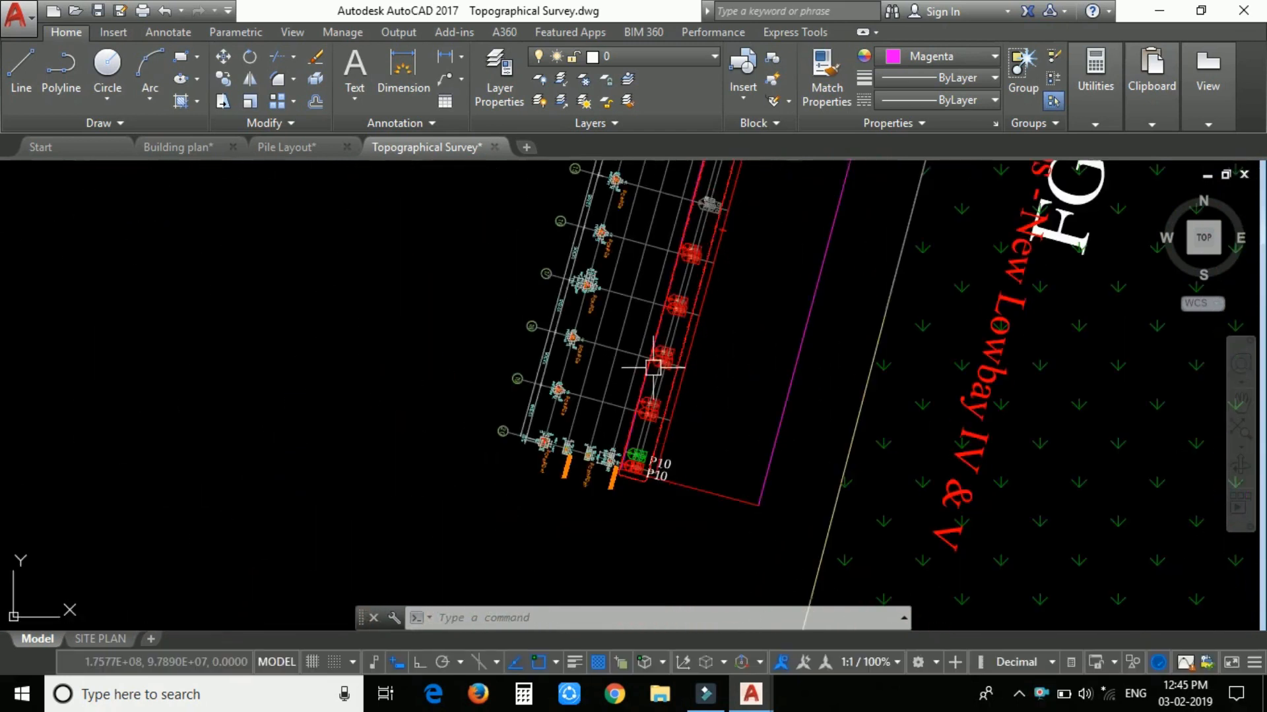
# Compare the scaled layout's pile caps with the surveyed ones along the row towards P1, and review the whole layout on the site plan
pyautogui.scroll(5, 703, 217)
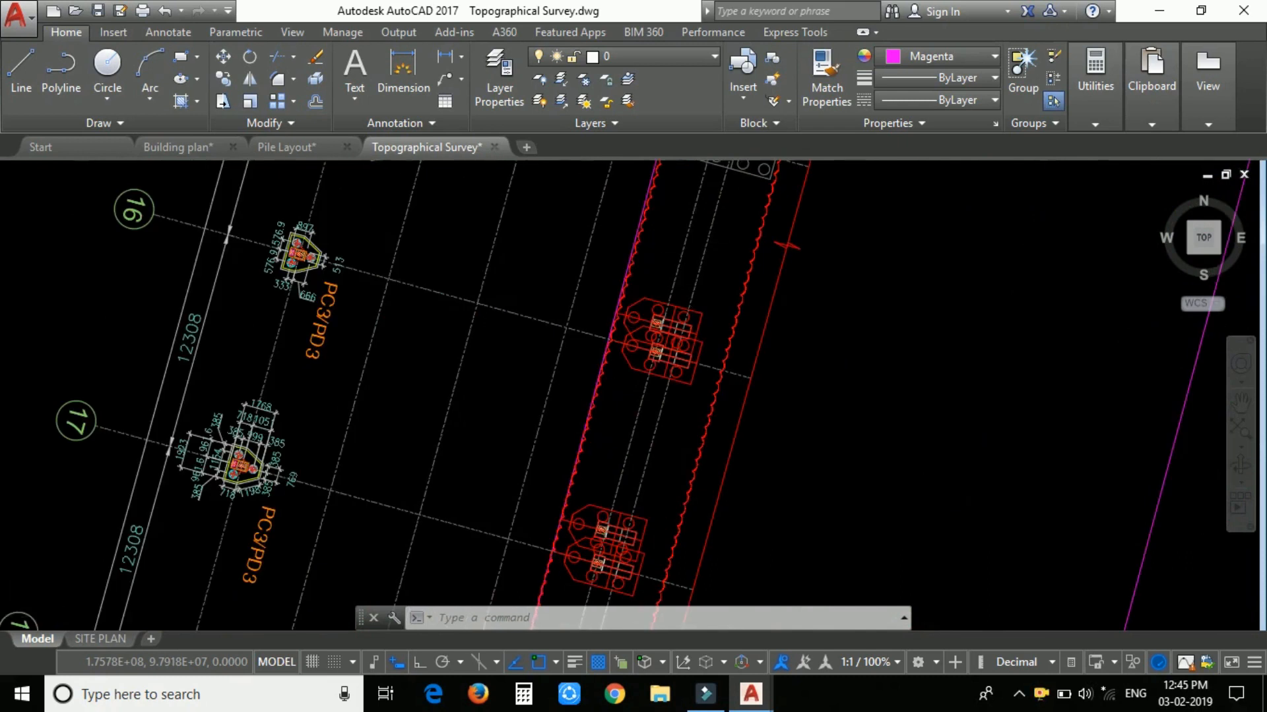
pyautogui.scroll(-2, 680, 320)
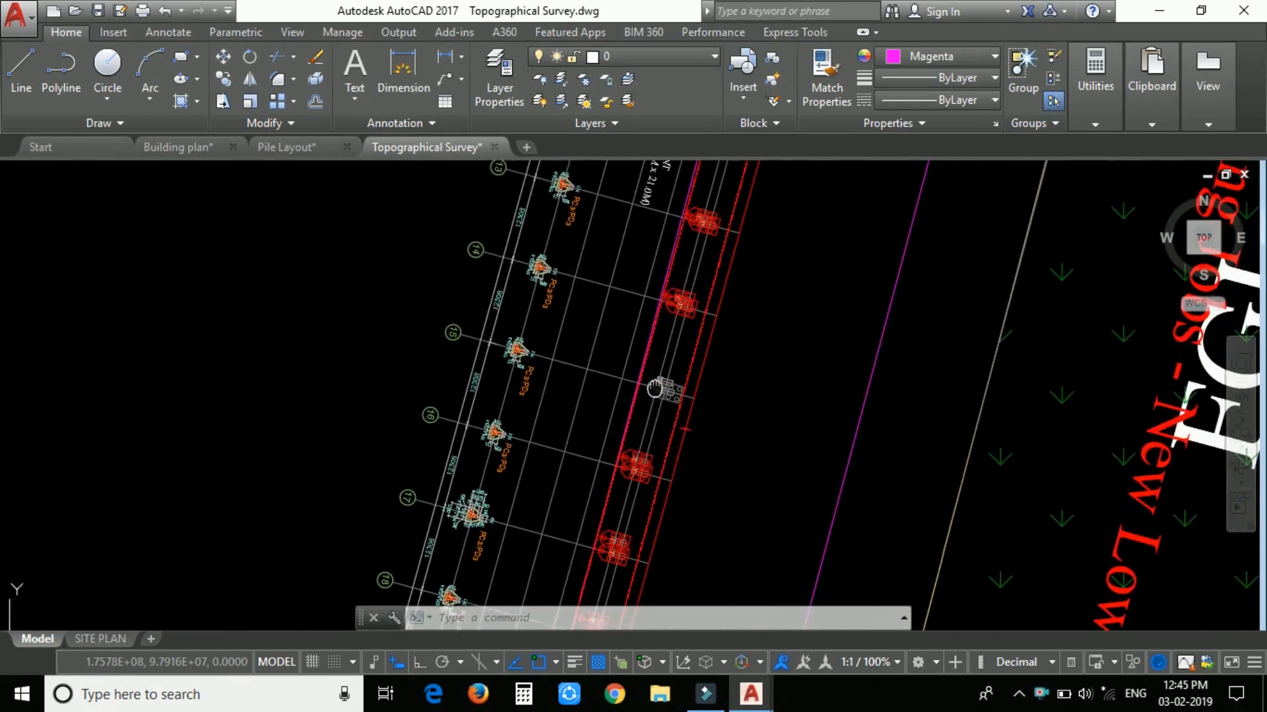
pyautogui.scroll(4, 675, 382)
pyautogui.scroll(-3, 663, 369)
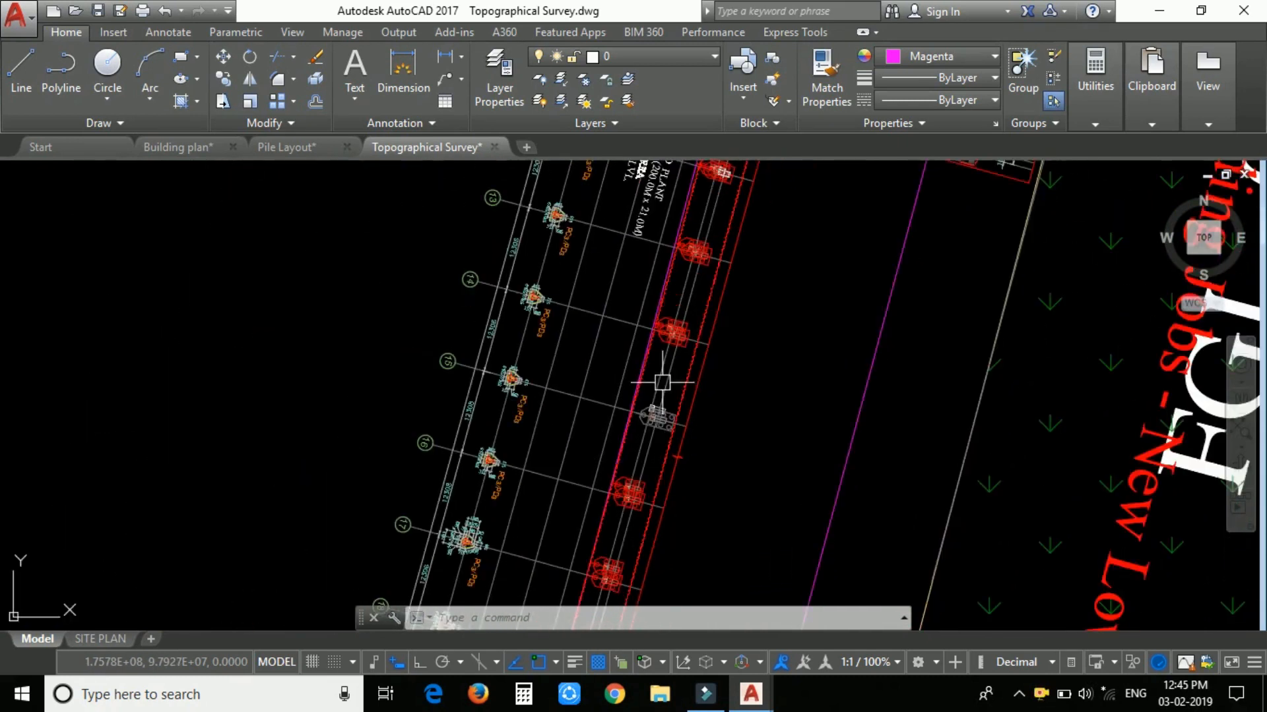
pyautogui.scroll(5, 665, 245)
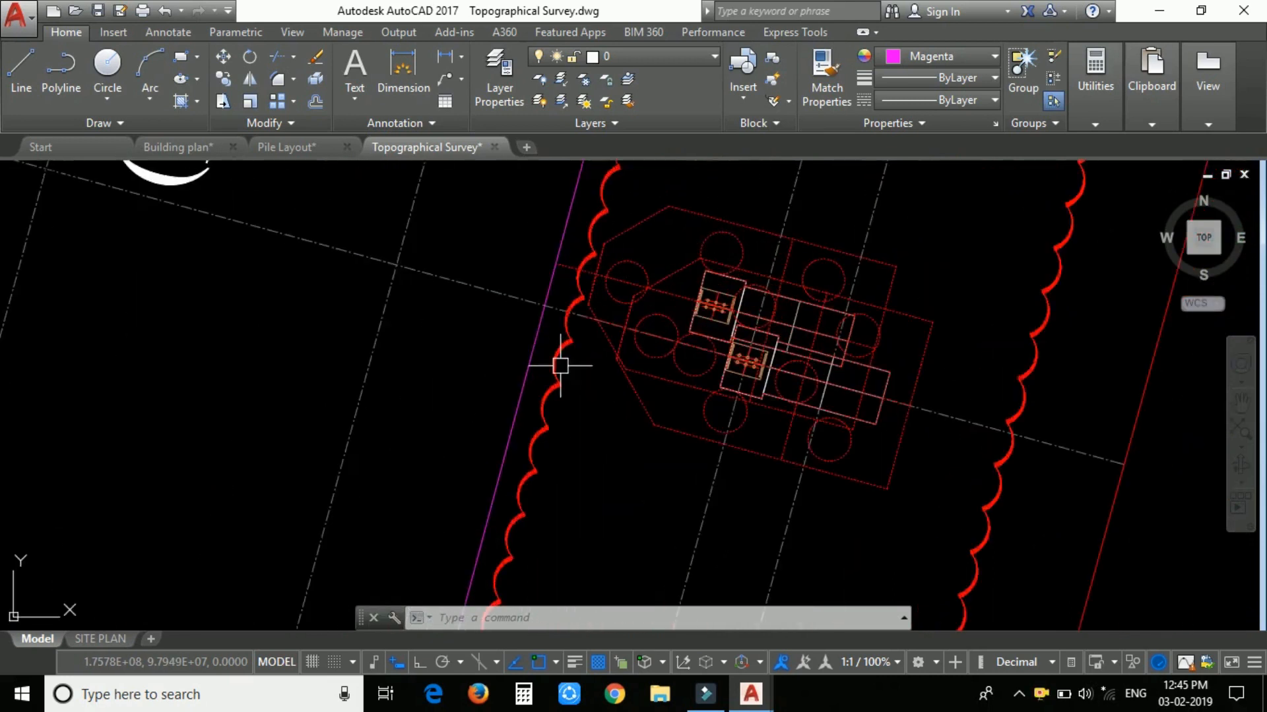
pyautogui.scroll(-5, 560, 365)
pyautogui.scroll(3, 691, 308)
pyautogui.scroll(-4, 593, 381)
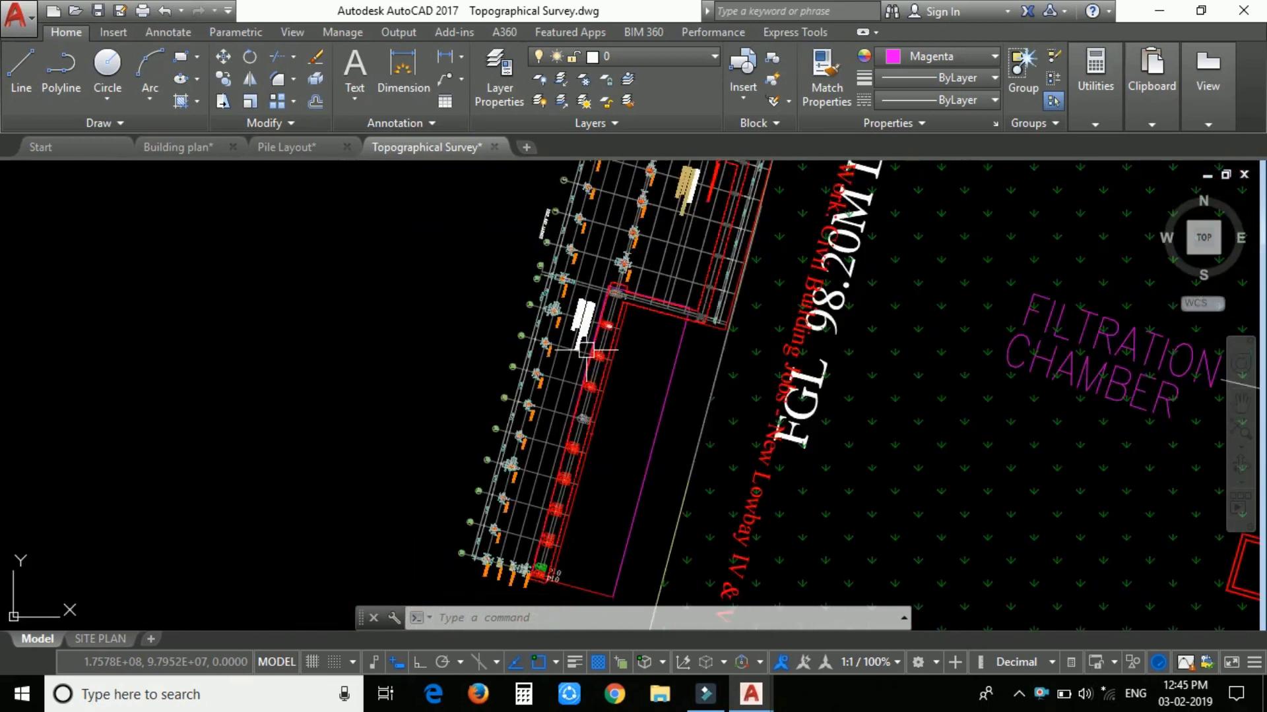
pyautogui.scroll(-2, 424, 348)
pyautogui.scroll(3, 482, 333)
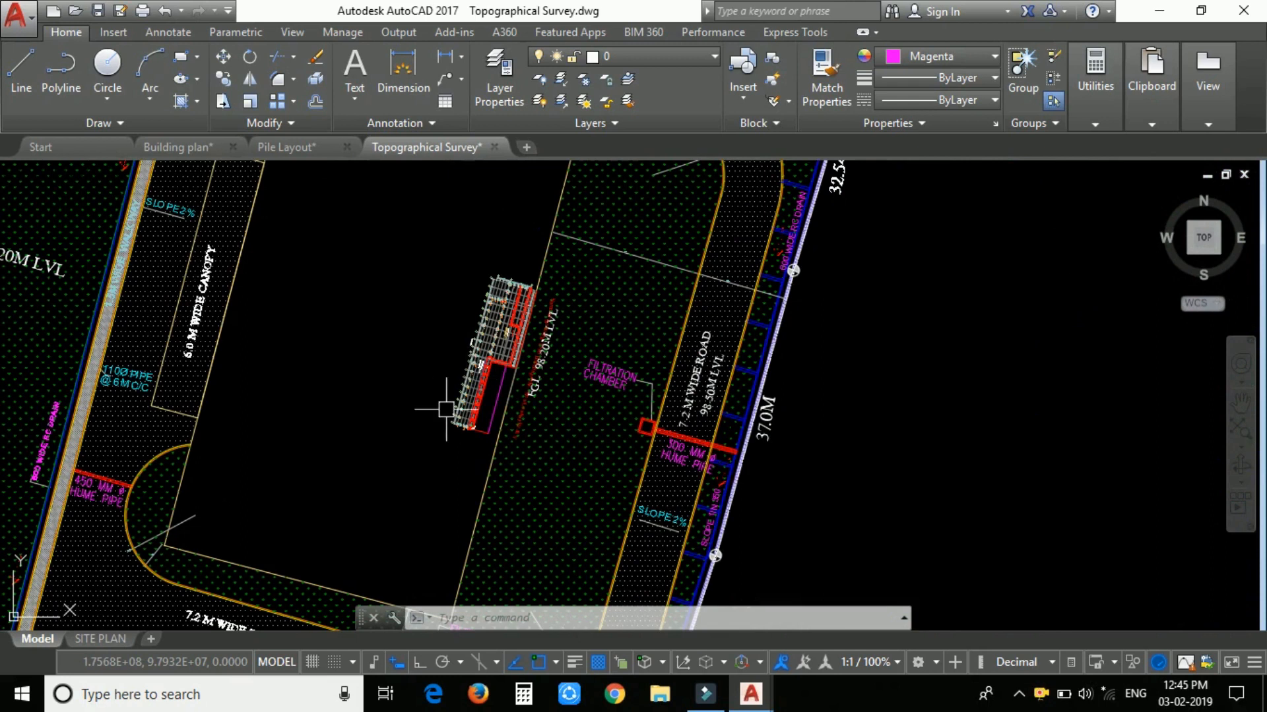
pyautogui.scroll(2, 728, 343)
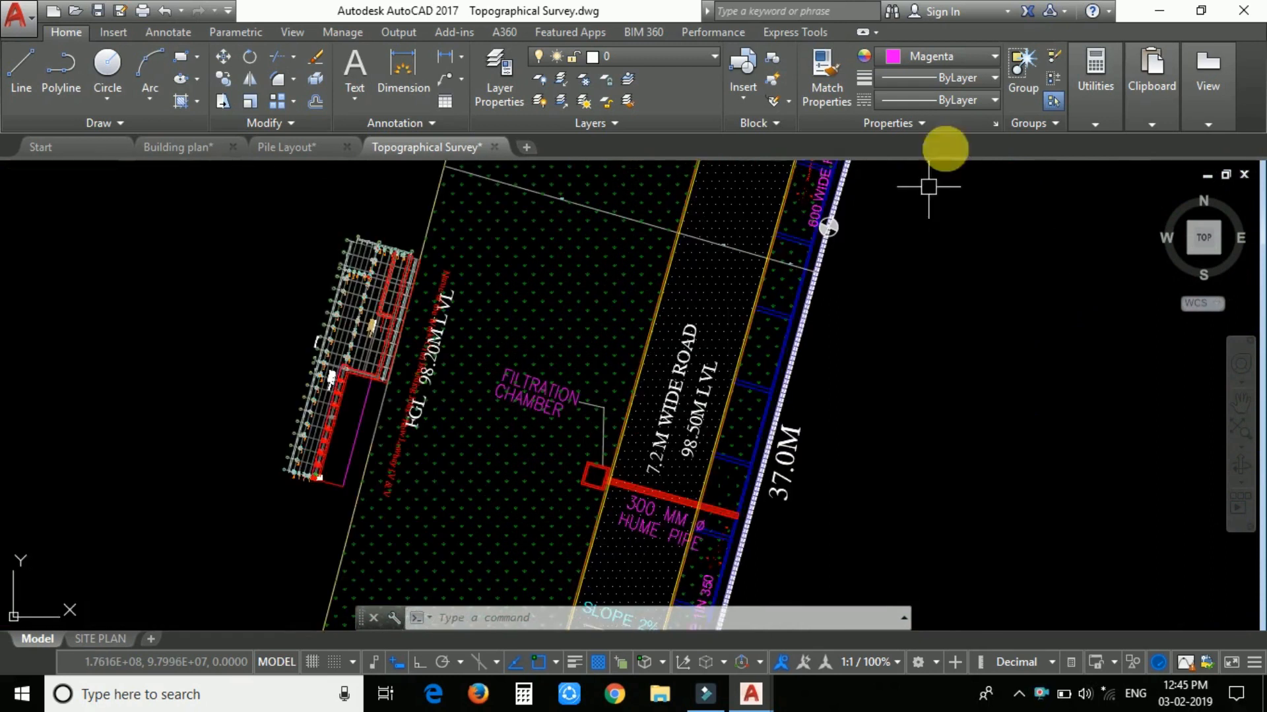